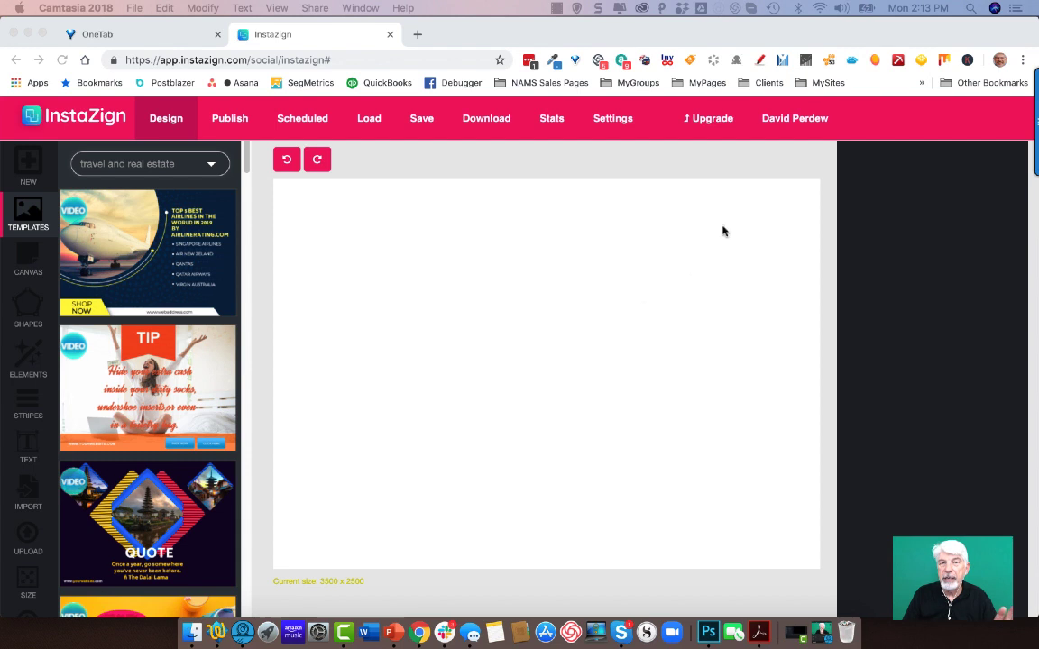
# - Browse the tutorial videos on the member training page, and return to the design editor
pyautogui.click(795, 124)
pyautogui.click(795, 119)
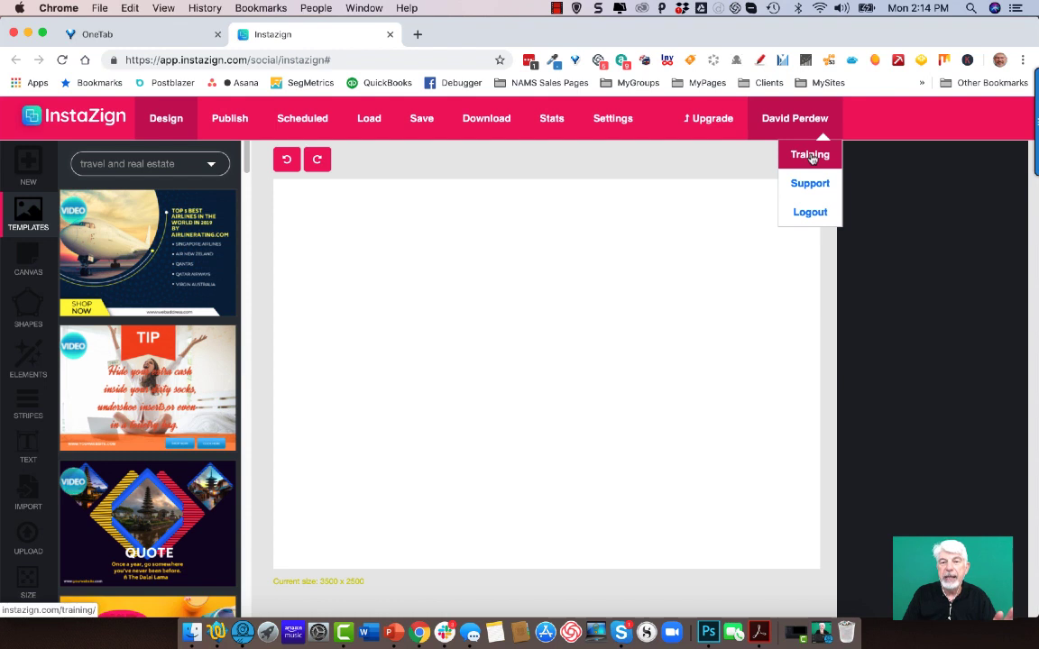
pyautogui.click(810, 155)
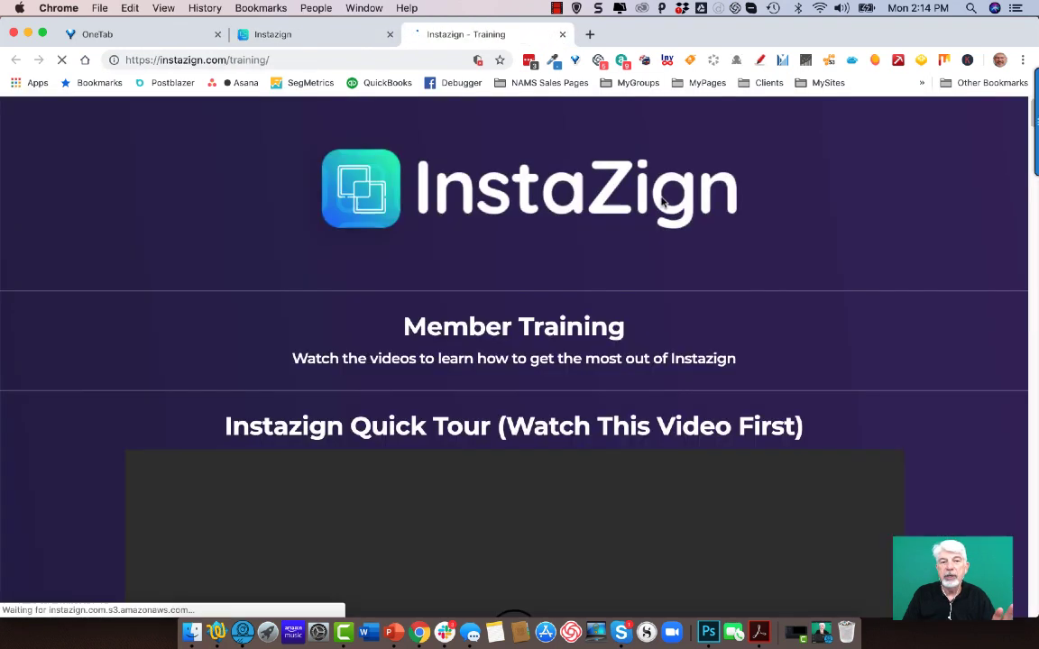
pyautogui.scroll(-10, 758, 313)
pyautogui.scroll(-10, 847, 352)
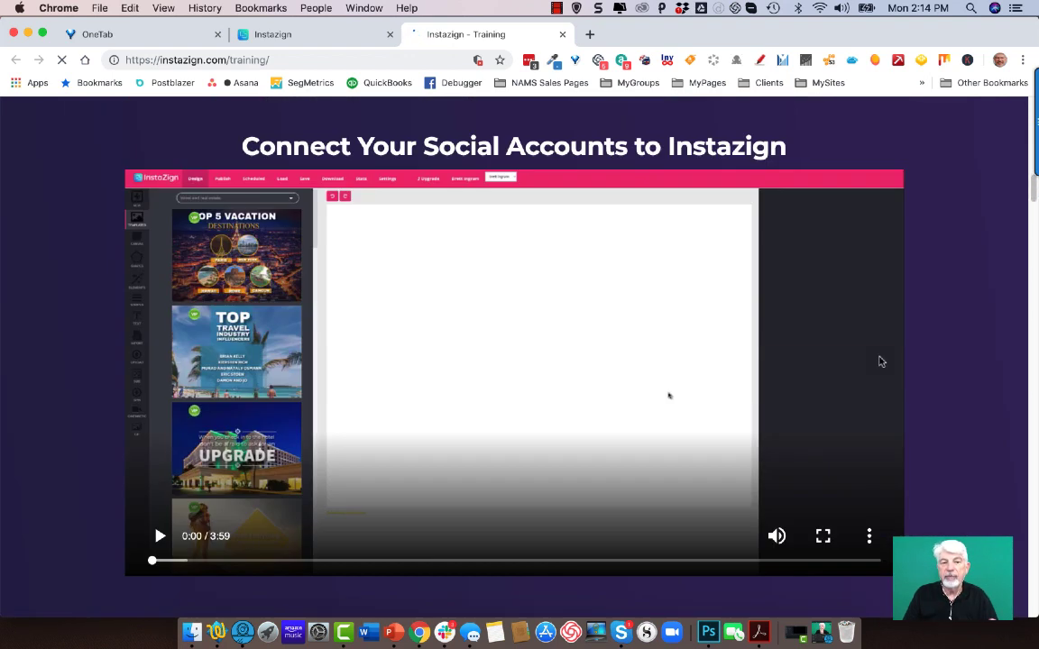
pyautogui.scroll(-10, 879, 363)
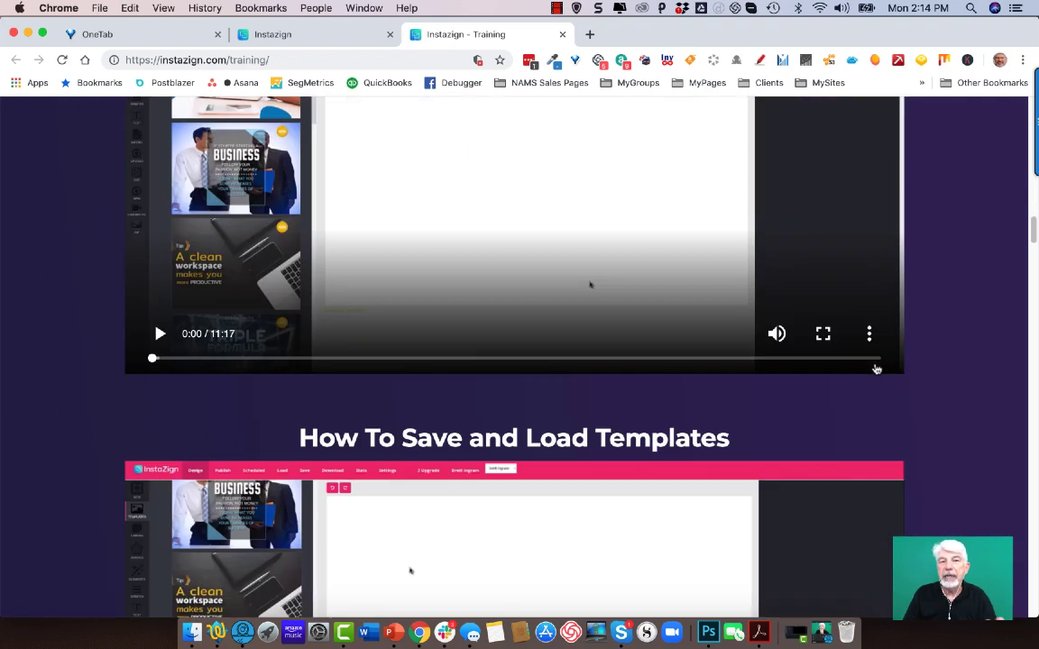
pyautogui.scroll(-20, 876, 369)
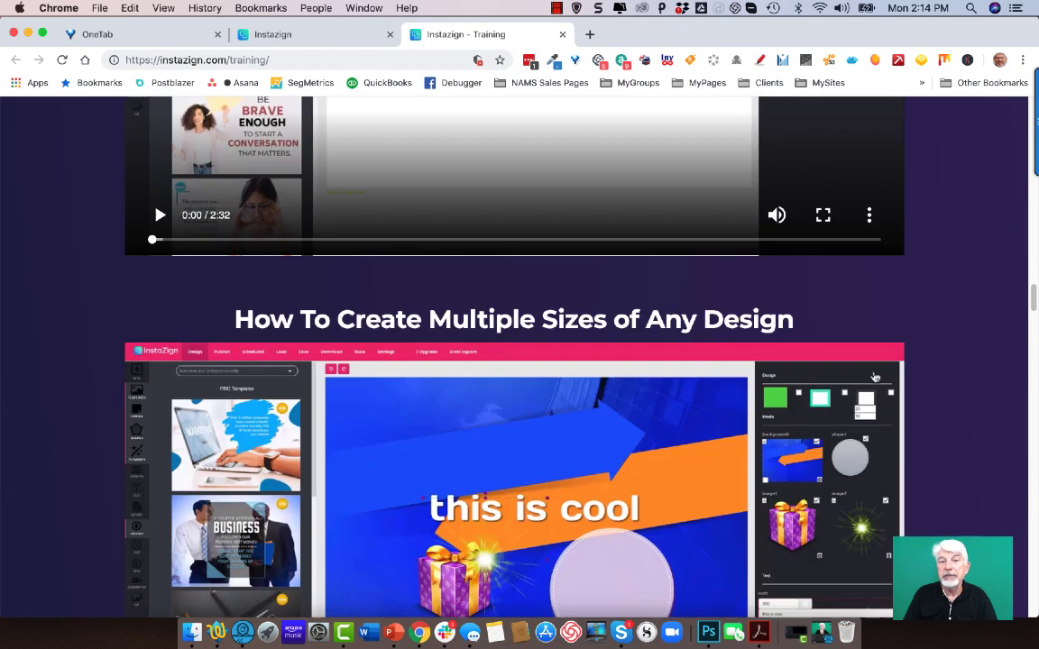
pyautogui.scroll(-10, 874, 377)
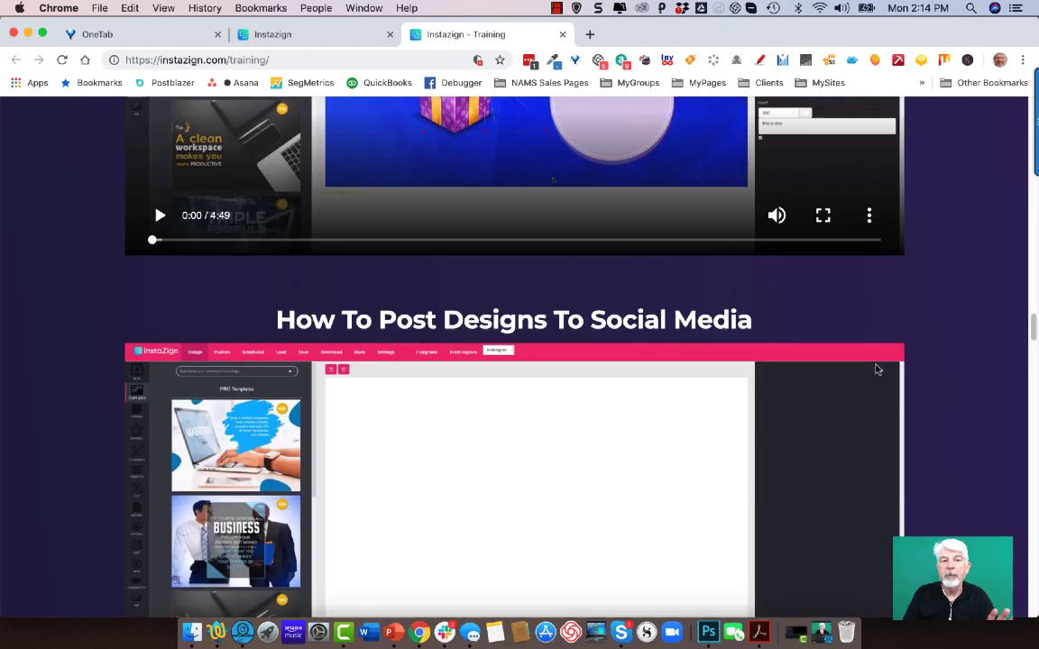
pyautogui.scroll(-2, 879, 368)
pyautogui.scroll(3, 833, 350)
pyautogui.click(335, 34)
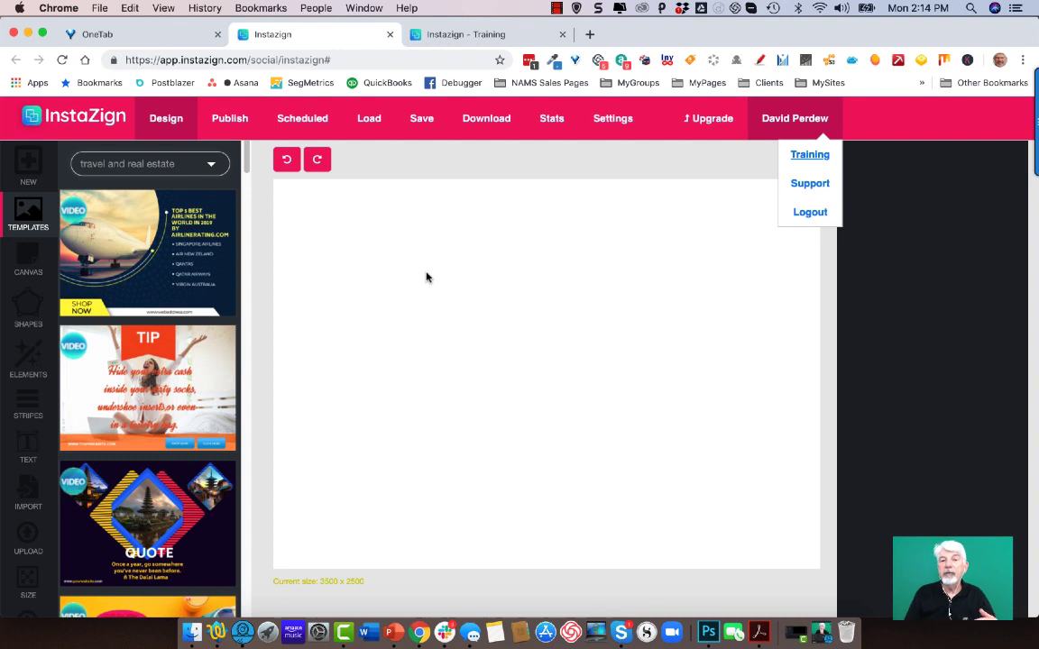
pyautogui.click(810, 129)
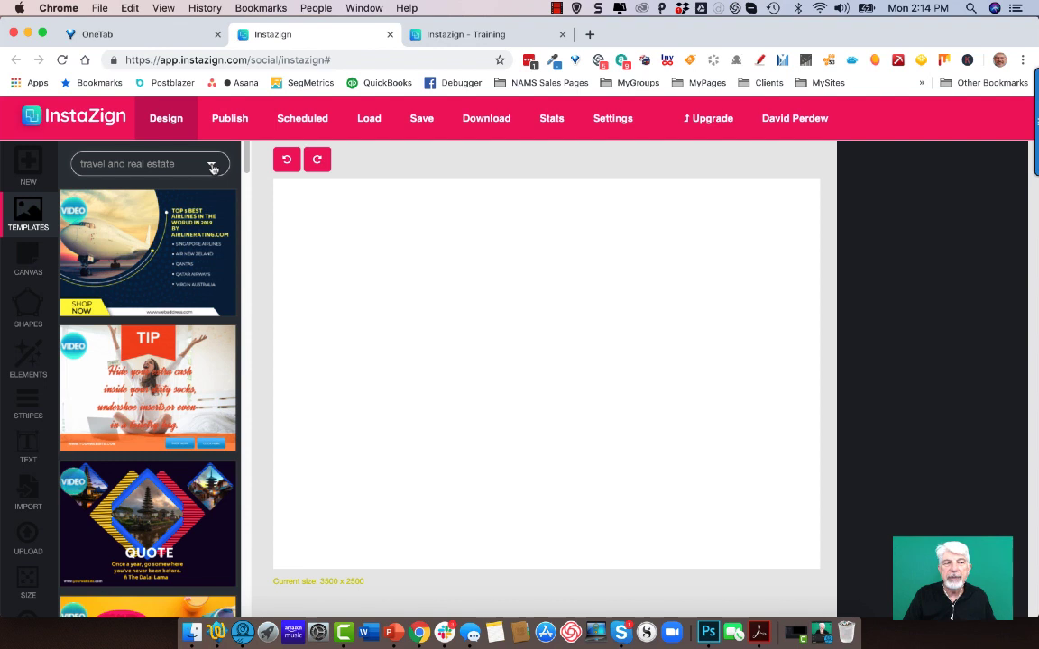
# - Load the "There is no freedom without bravery." video template from the selfhelp and personal development category
pyautogui.click(164, 164)
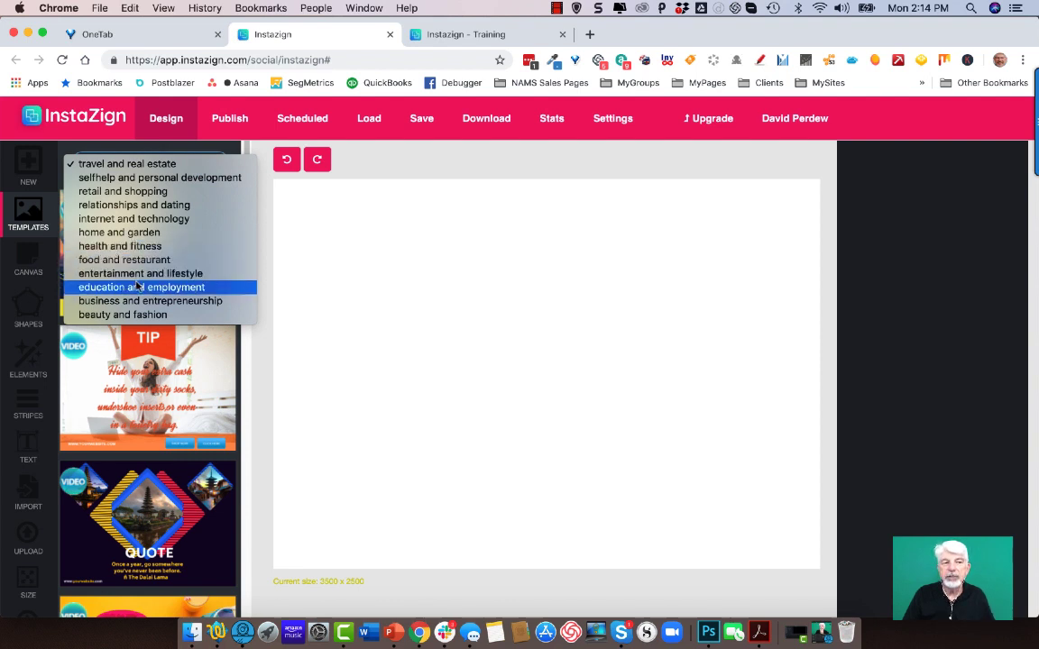
pyautogui.click(170, 179)
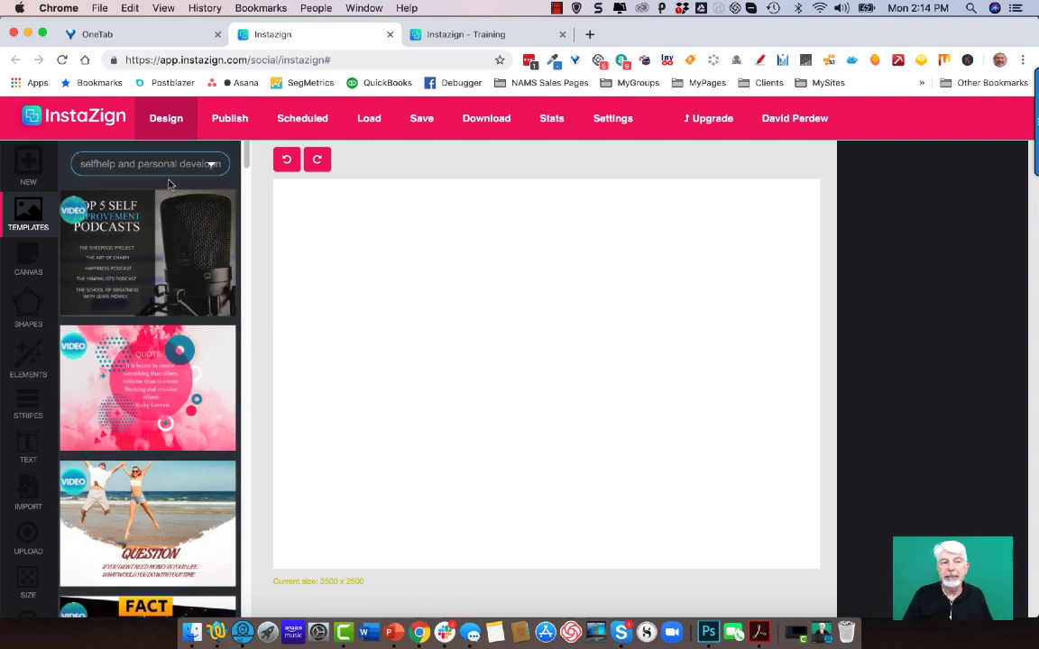
pyautogui.press('super+minus')
pyautogui.scroll(-8, 165, 357)
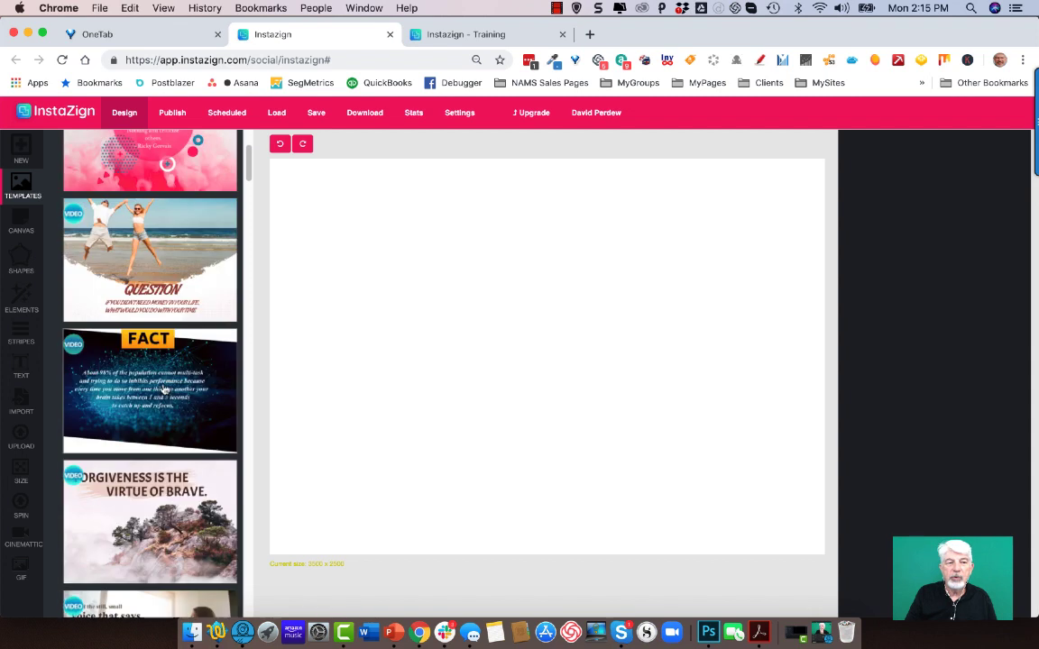
pyautogui.scroll(-2, 163, 410)
pyautogui.scroll(-5, 163, 421)
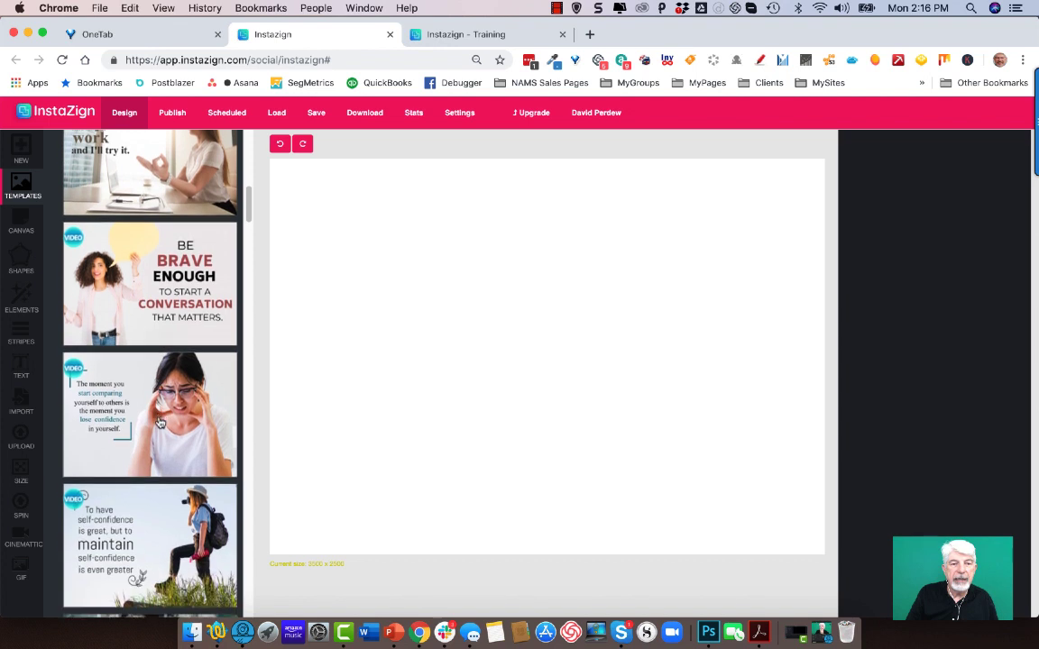
pyautogui.scroll(-7, 163, 423)
pyautogui.scroll(-5, 164, 422)
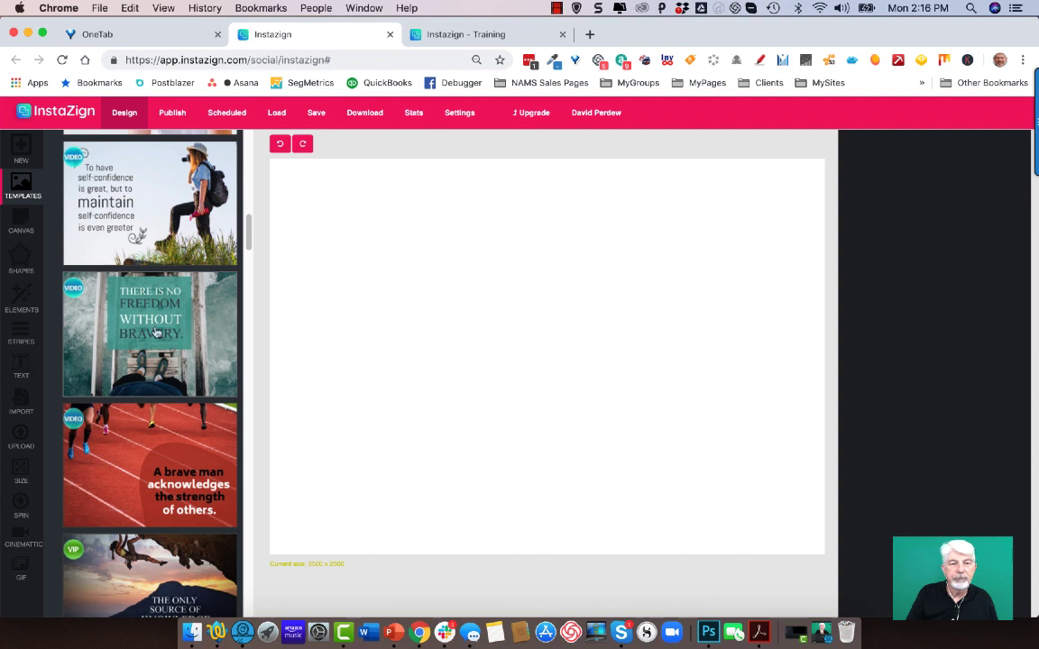
pyautogui.click(167, 336)
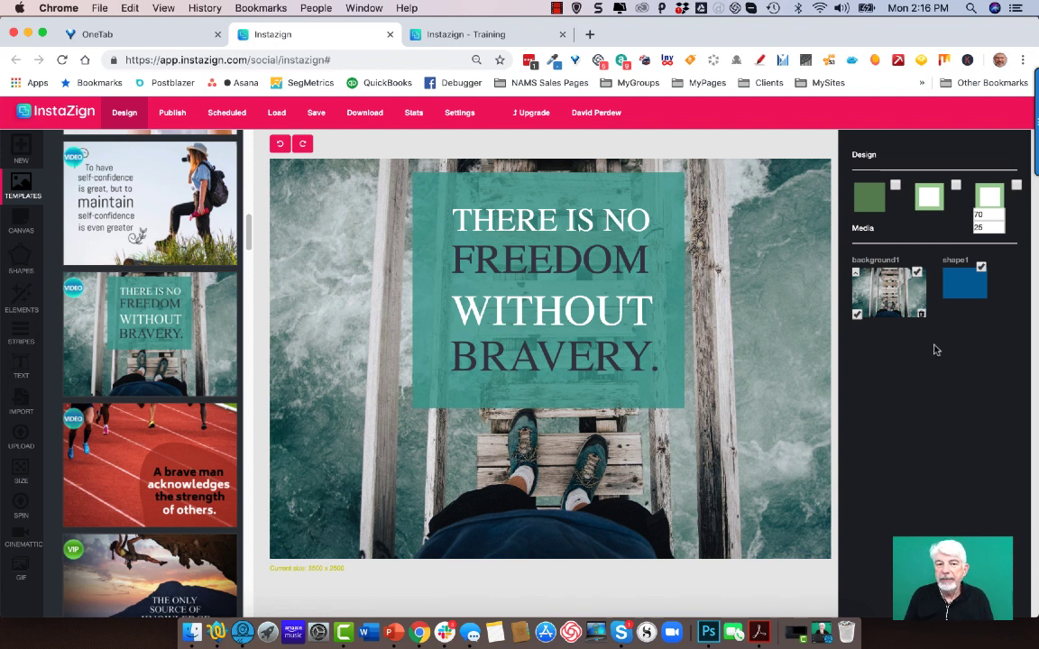
# - Resize the teal rectangle behind the text into a short, wide banner across the upper edge of the image
pyautogui.click(495, 241)
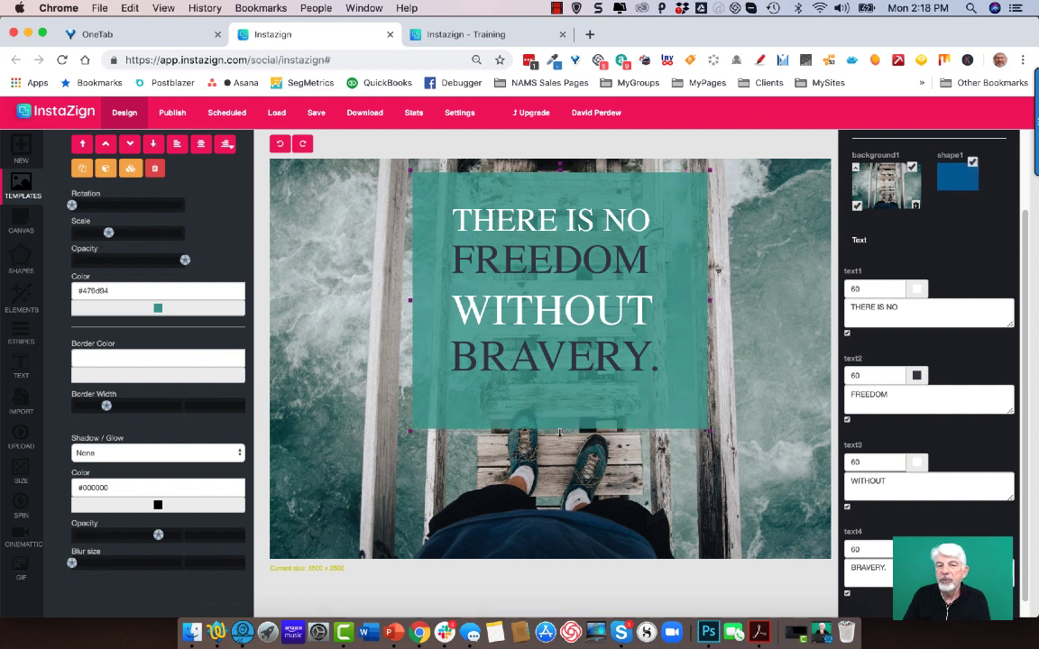
pyautogui.moveTo(559, 432); pyautogui.dragTo(555, 260)
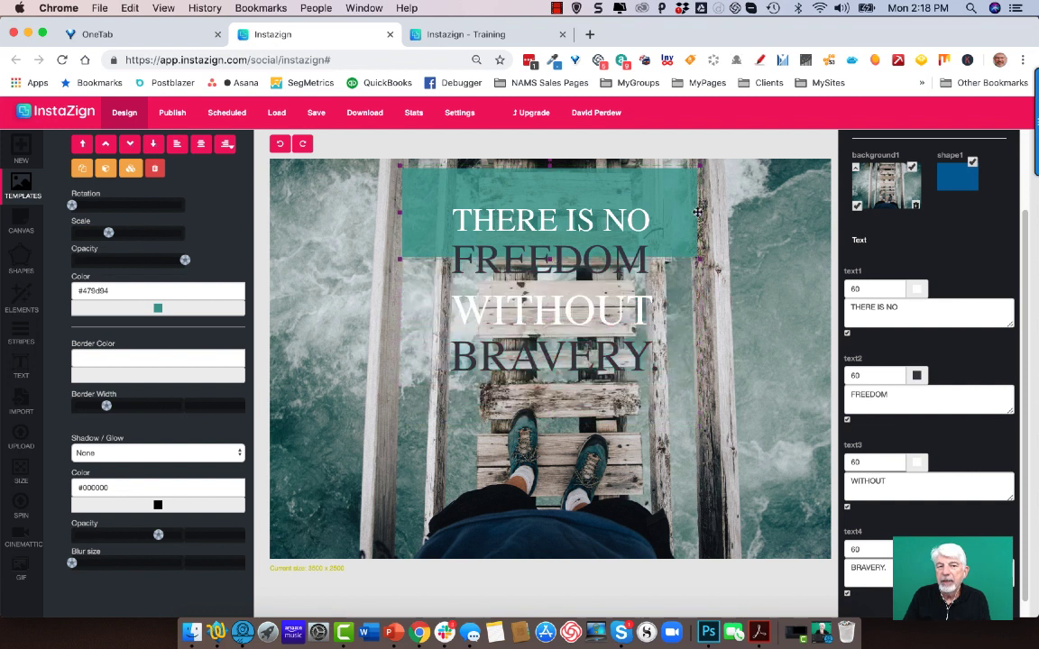
pyautogui.moveTo(697, 212); pyautogui.dragTo(801, 213)
pyautogui.moveTo(399, 211); pyautogui.dragTo(303, 217)
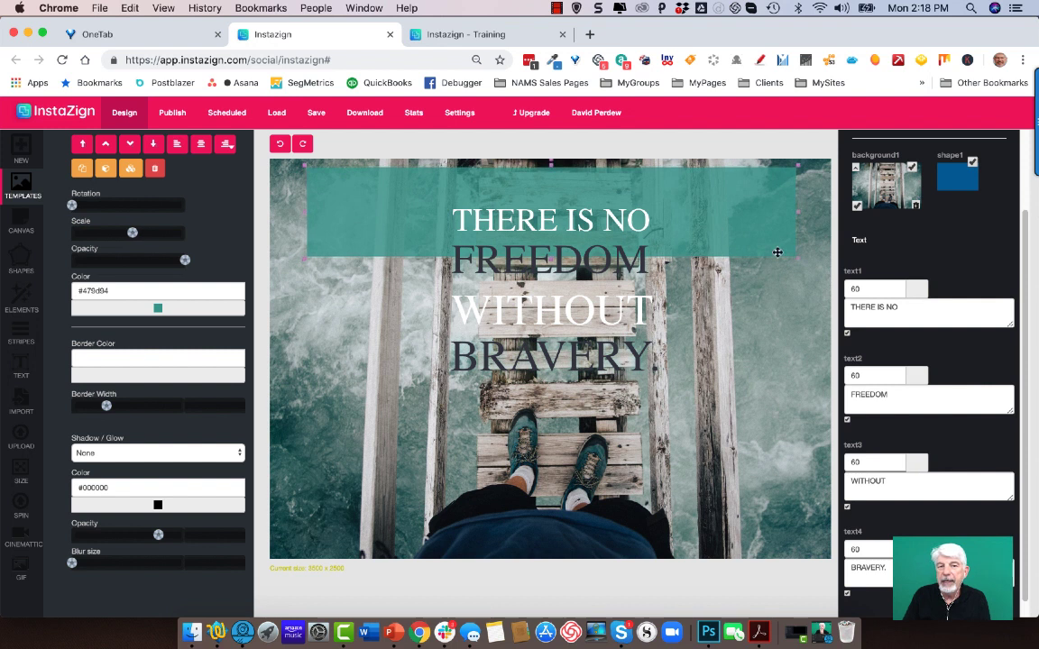
pyautogui.moveTo(798, 261); pyautogui.dragTo(814, 262)
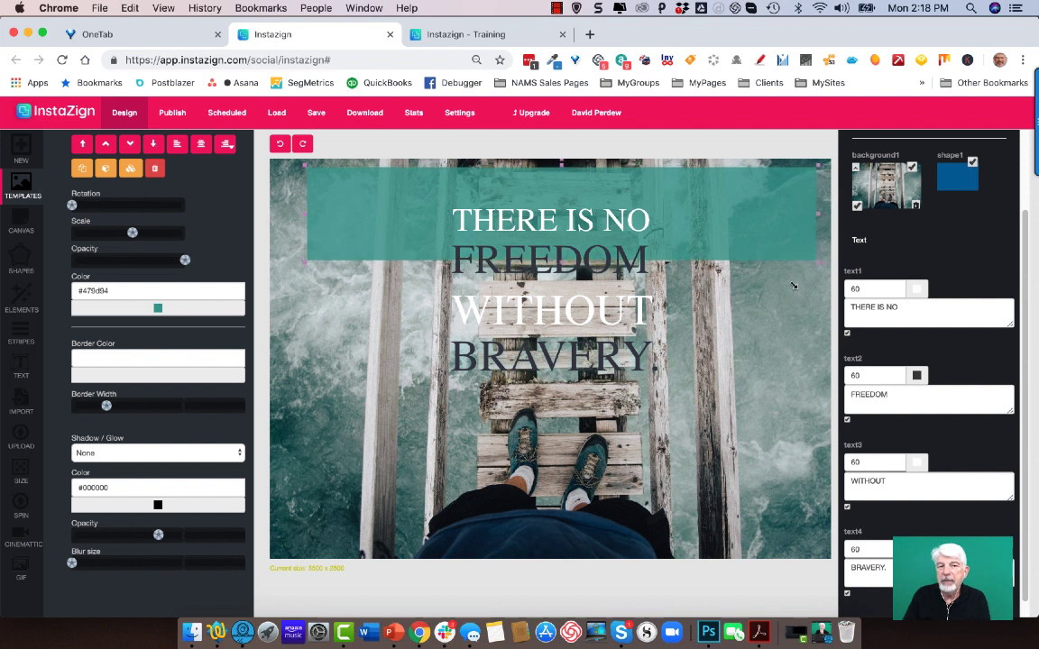
pyautogui.moveTo(730, 247); pyautogui.dragTo(724, 248)
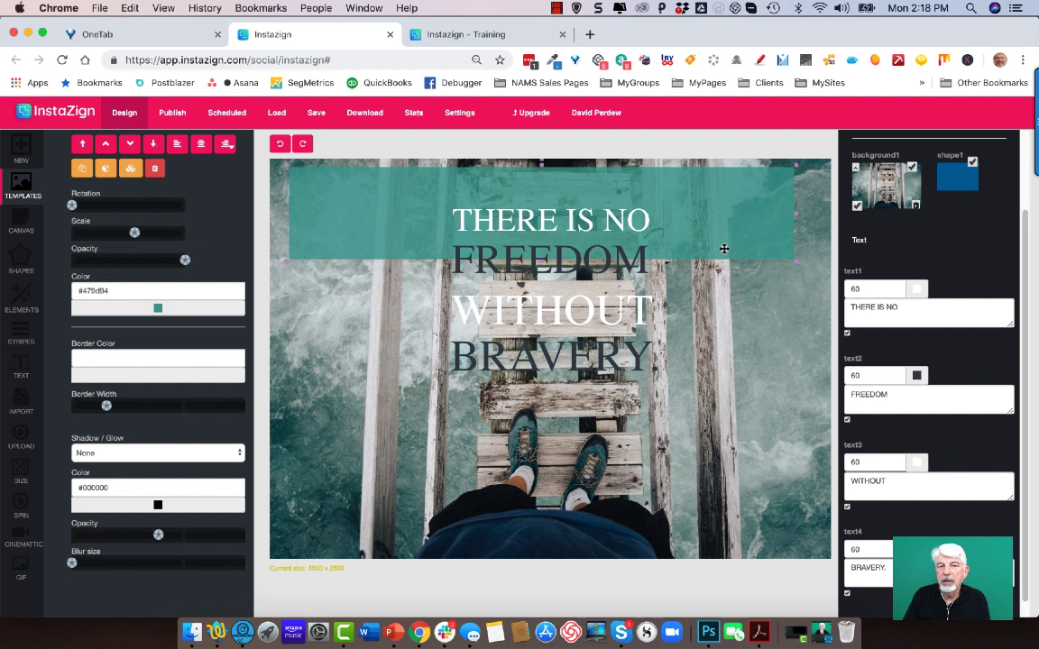
# - Rearrange the four text pieces on the banner as two lines: "THERE IS NO FREEDOM" above "WITHOUT BRAVERY."
pyautogui.click(554, 226)
pyautogui.moveTo(553, 226); pyautogui.dragTo(401, 192)
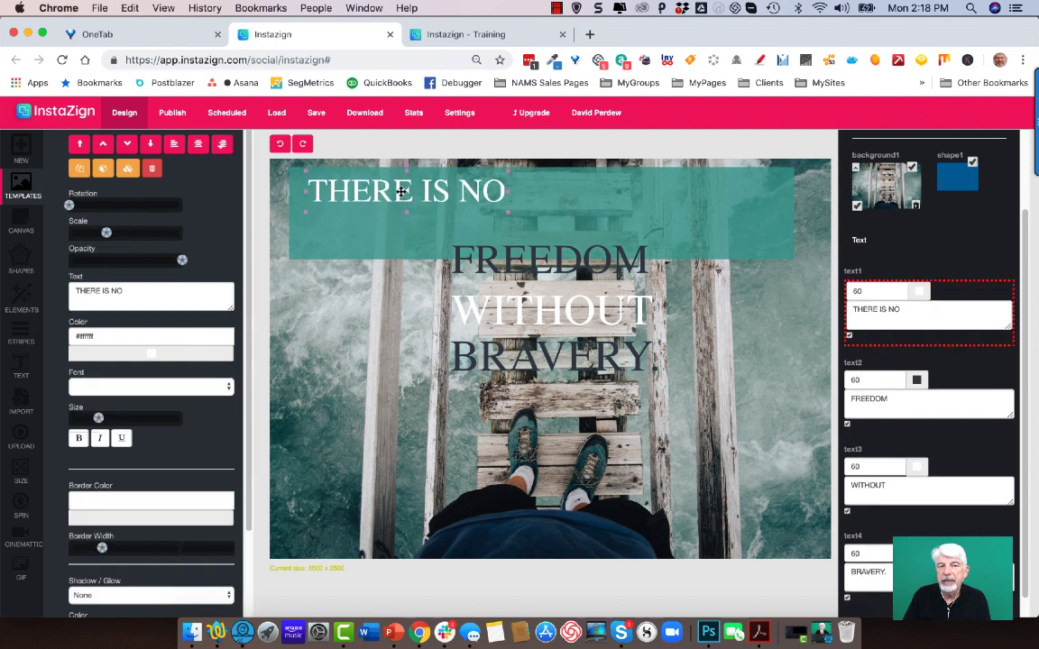
pyautogui.click(543, 247)
pyautogui.moveTo(542, 247); pyautogui.dragTo(618, 191)
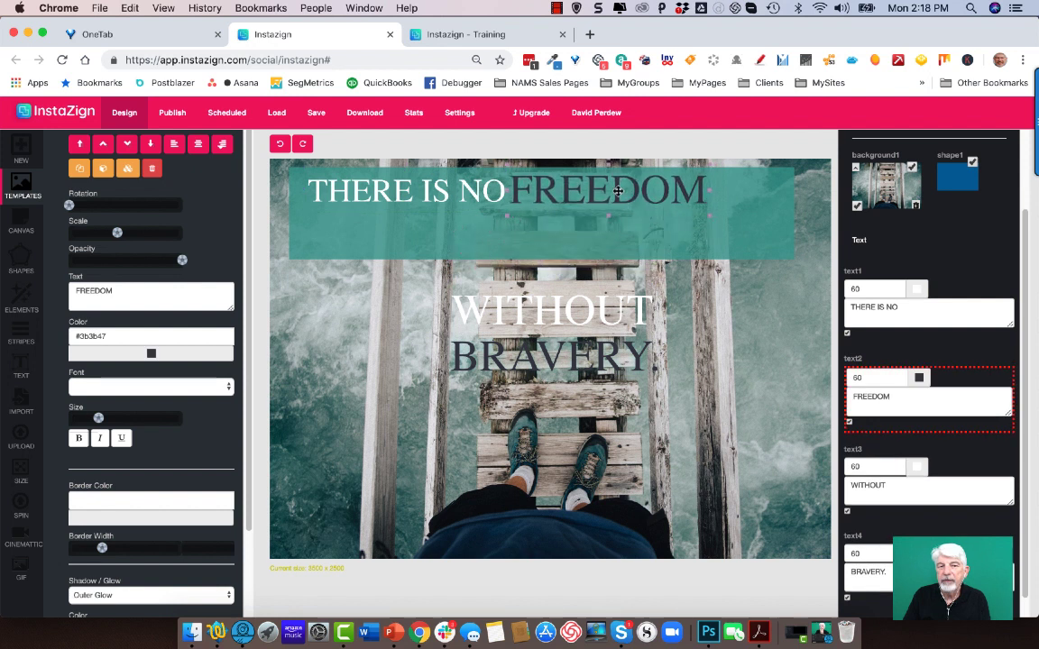
pyautogui.moveTo(565, 316); pyautogui.dragTo(470, 231)
pyautogui.moveTo(507, 341); pyautogui.dragTo(659, 228)
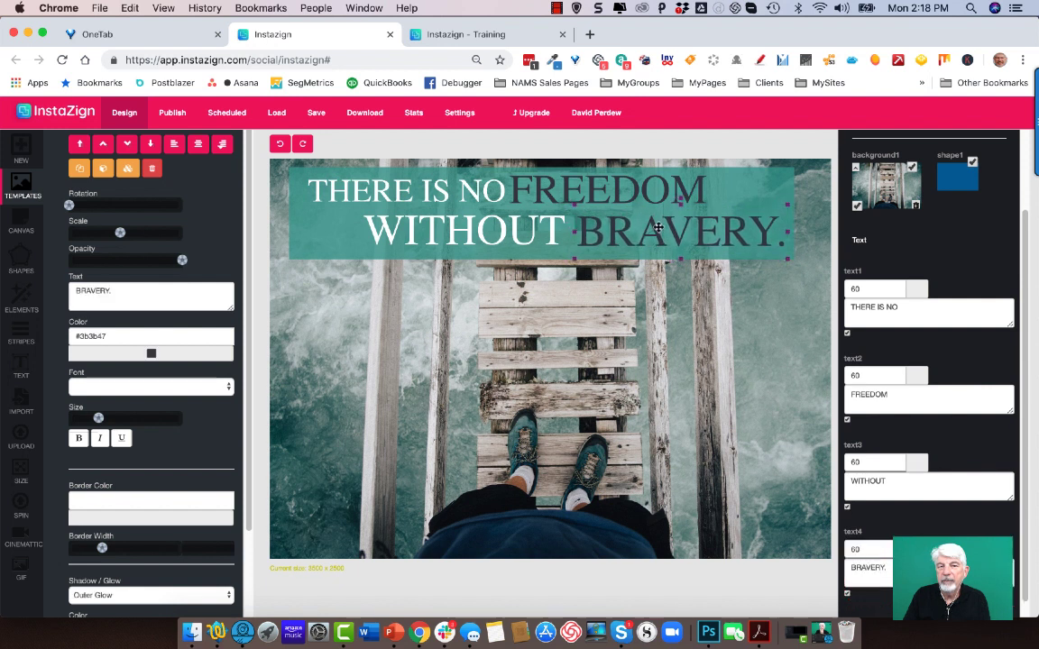
# - Shrink WITHOUT in the banner's second line, and place a slightly enlarged BRAVERY. directly beside it
pyautogui.click(532, 230)
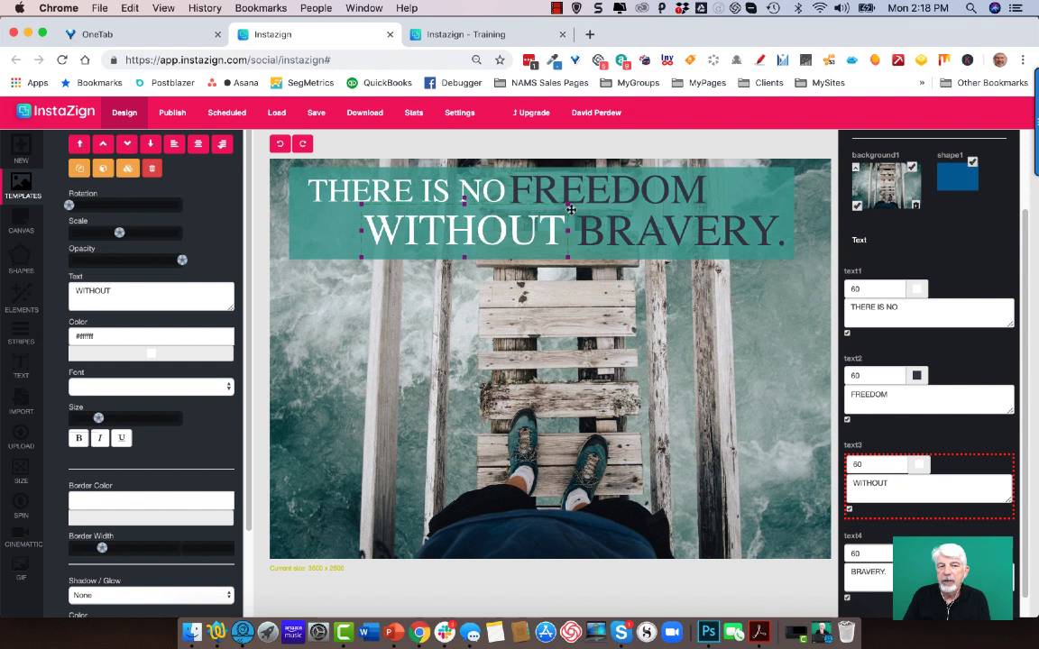
pyautogui.moveTo(569, 203); pyautogui.dragTo(542, 213)
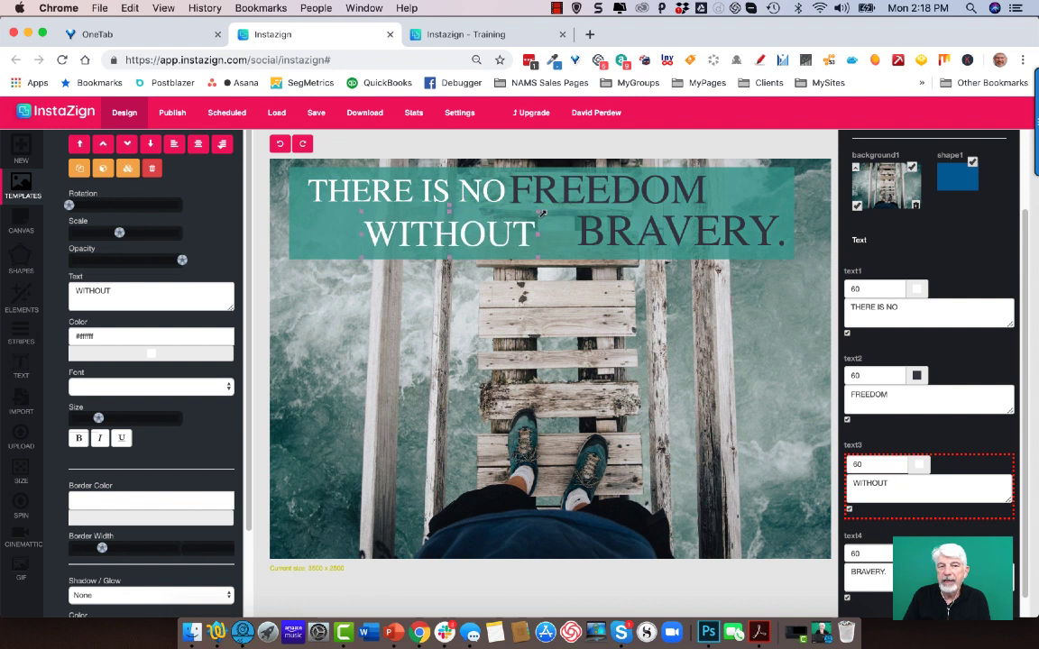
pyautogui.moveTo(470, 231); pyautogui.dragTo(466, 224)
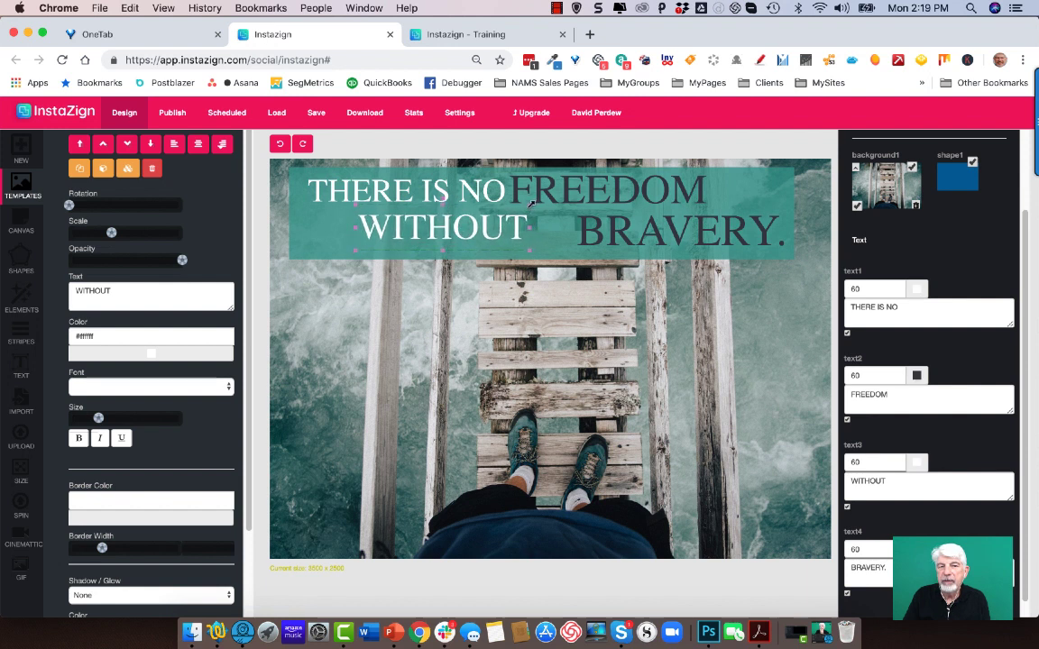
pyautogui.click(490, 227)
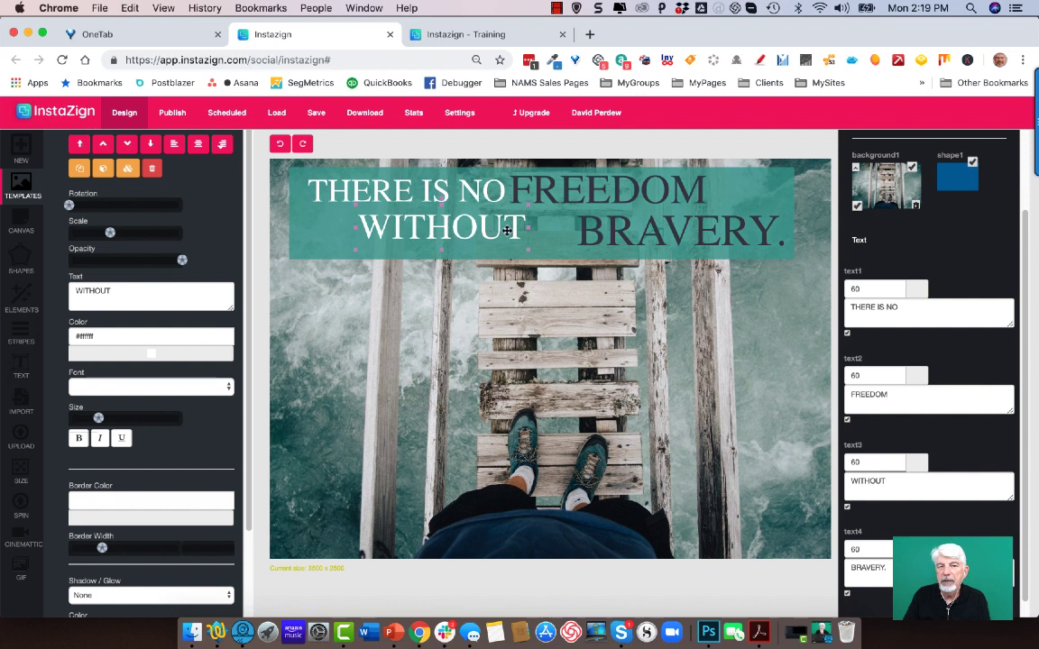
pyautogui.moveTo(606, 229); pyautogui.dragTo(588, 233)
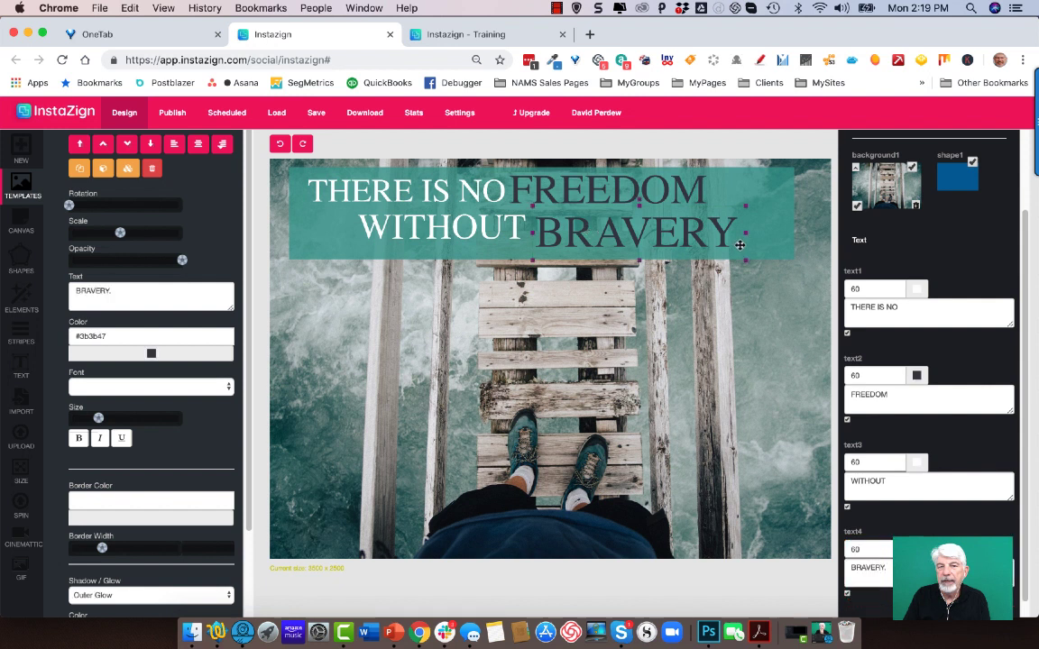
pyautogui.moveTo(748, 260); pyautogui.dragTo(771, 267)
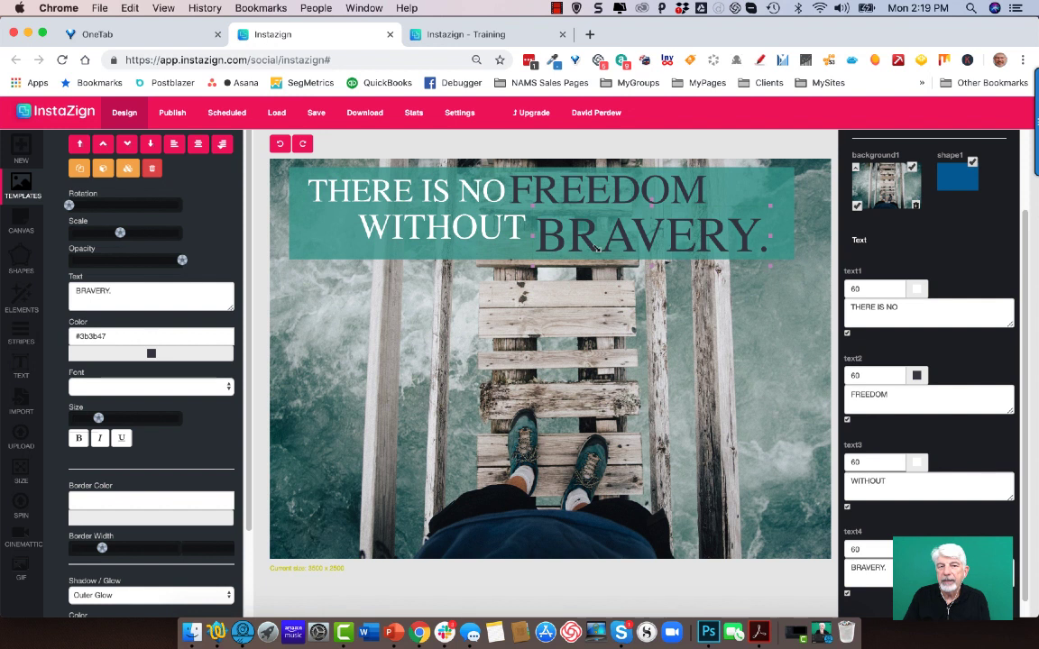
# - Lower WITHOUT to line up with BRAVERY., and shift THERE IS NO and FREEDOM down slightly on the banner
pyautogui.moveTo(463, 224); pyautogui.dragTo(475, 235)
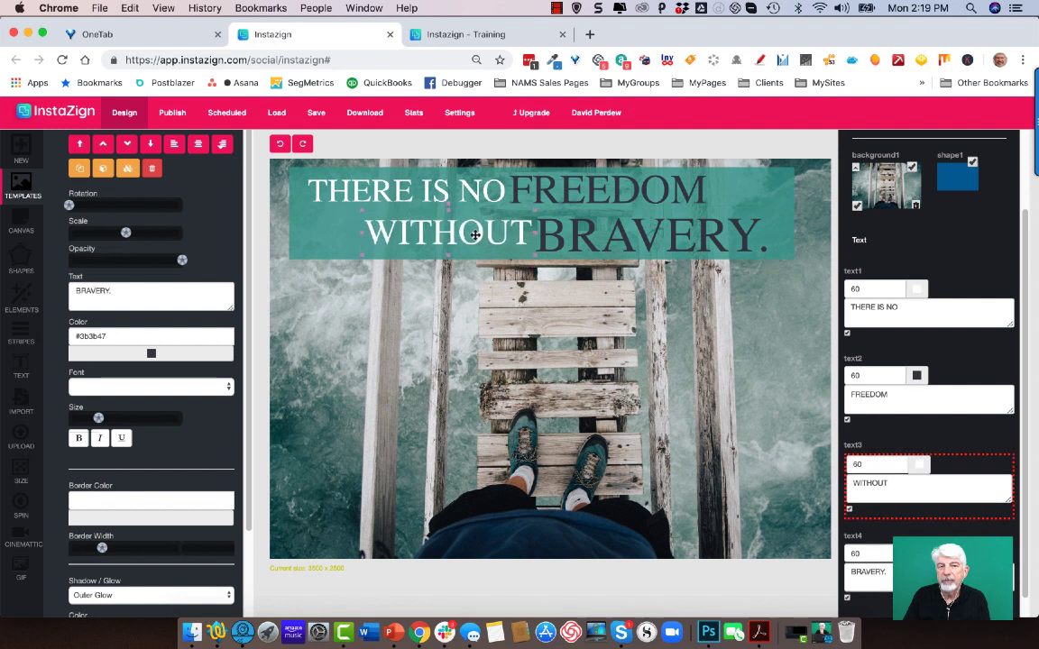
pyautogui.moveTo(448, 197); pyautogui.dragTo(446, 204)
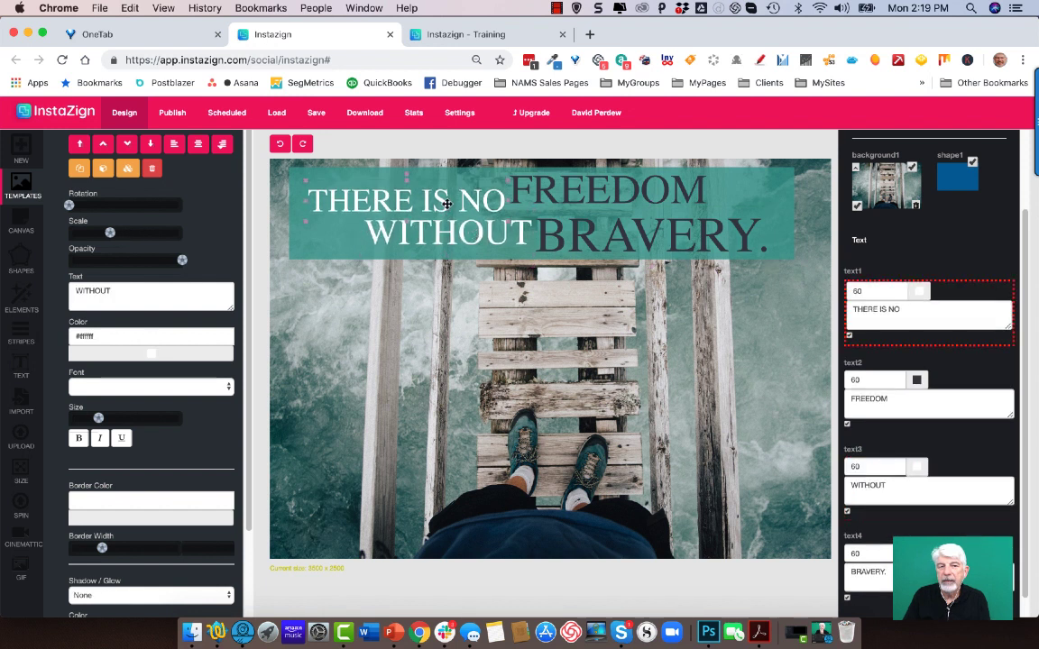
pyautogui.moveTo(587, 196); pyautogui.dragTo(588, 204)
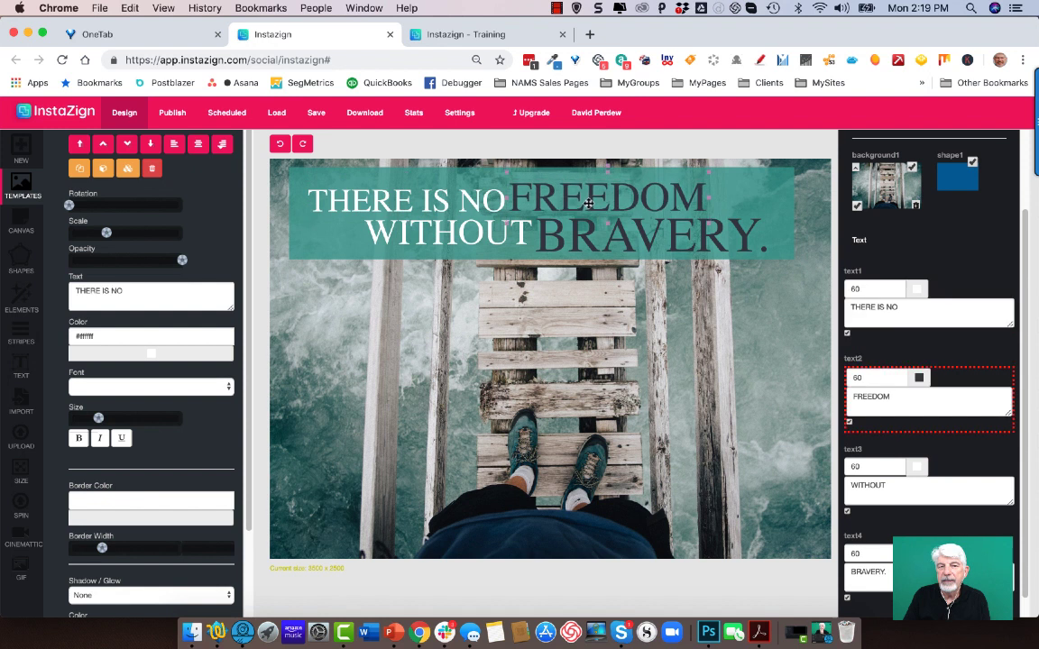
# - Enlarge the word FREEDOM so it extends further across the banner's first line
pyautogui.click(708, 170)
pyautogui.click(697, 182)
pyautogui.moveTo(710, 171); pyautogui.dragTo(738, 165)
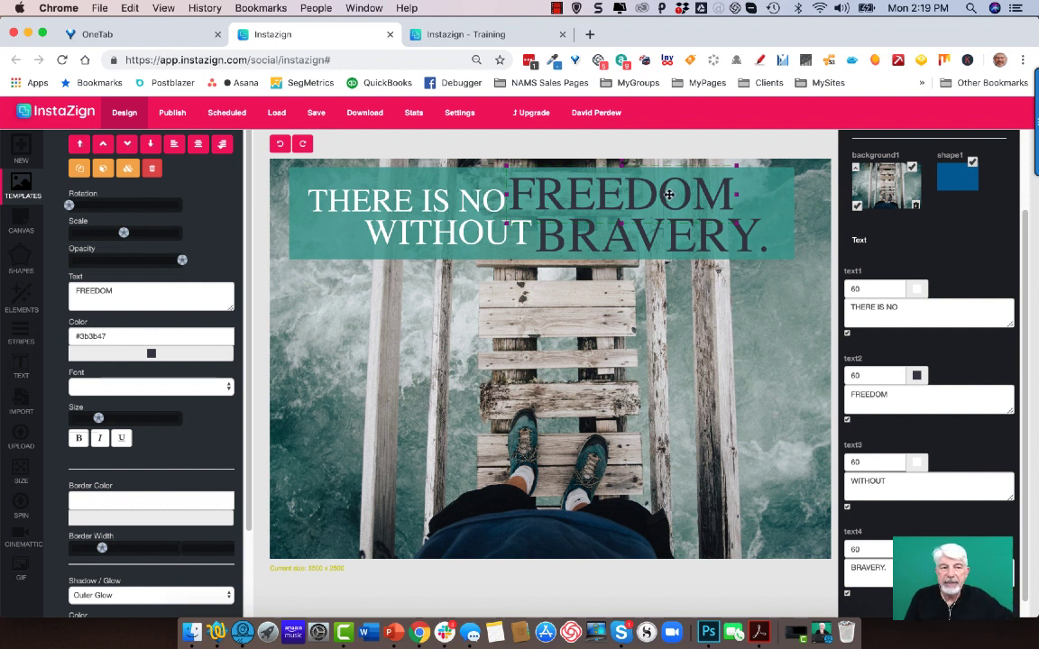
# - Set the text color of FREEDOM and BRAVERY. to #ffff99
pyautogui.doubleClick(81, 335)
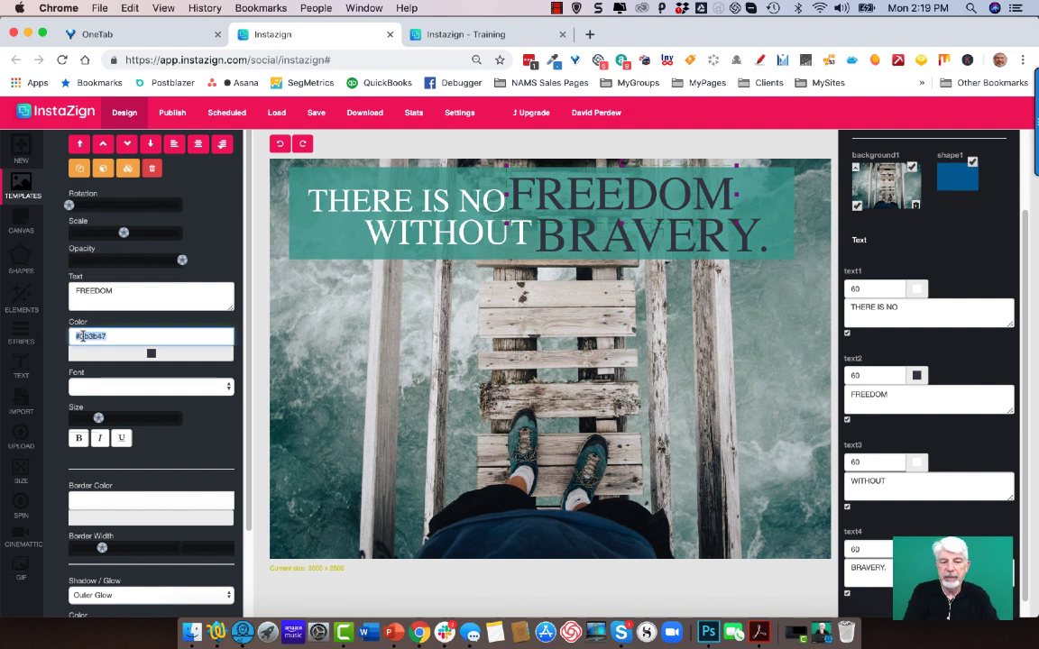
pyautogui.write('ffff99')
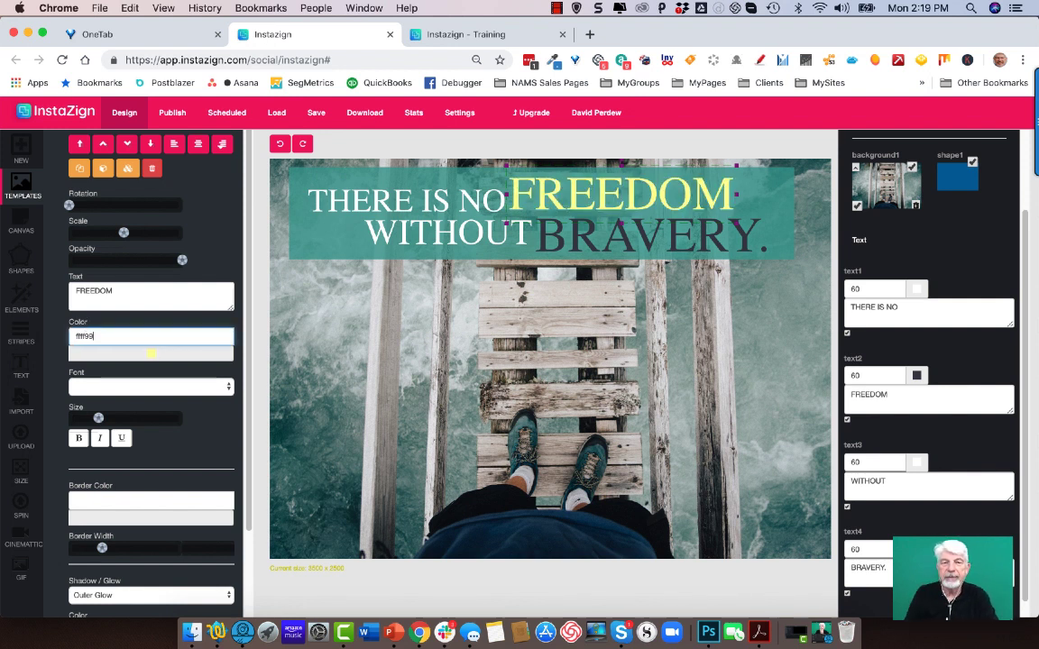
pyautogui.click(611, 242)
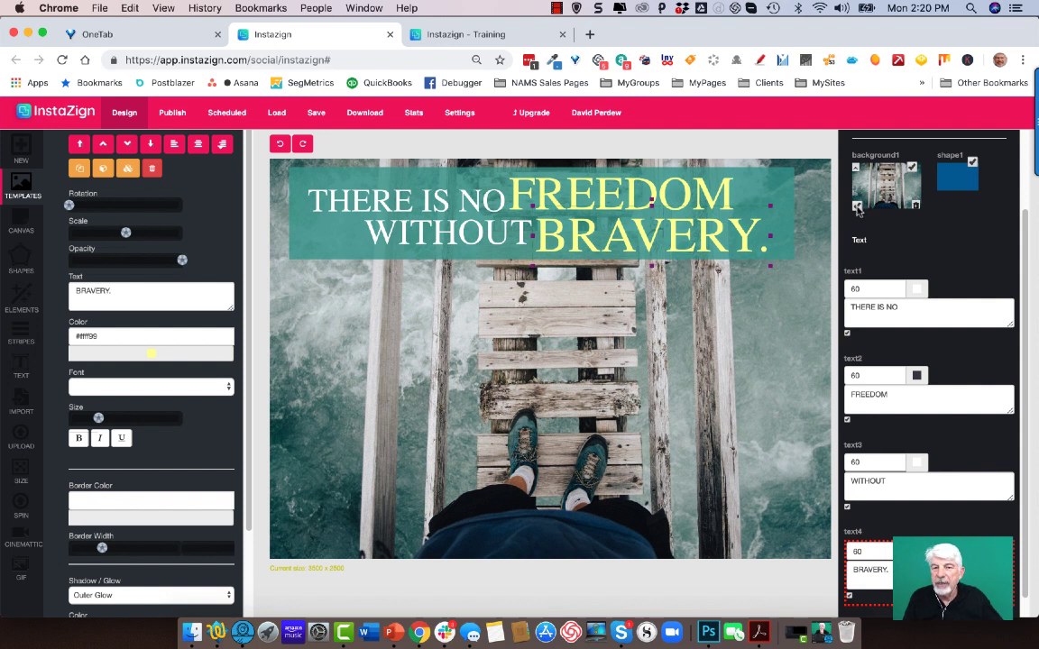
# - Select the banner together with all its text and move the whole group slightly down and to the right on the photo
pyautogui.click(789, 299)
pyautogui.moveTo(787, 310); pyautogui.dragTo(764, 334)
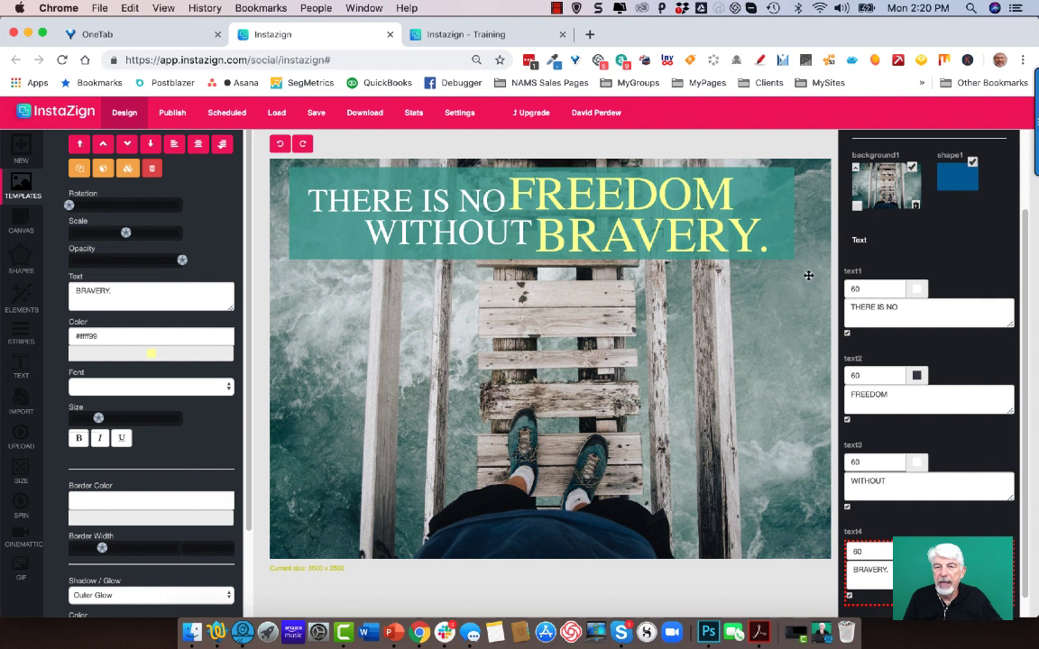
pyautogui.moveTo(806, 275); pyautogui.dragTo(277, 160)
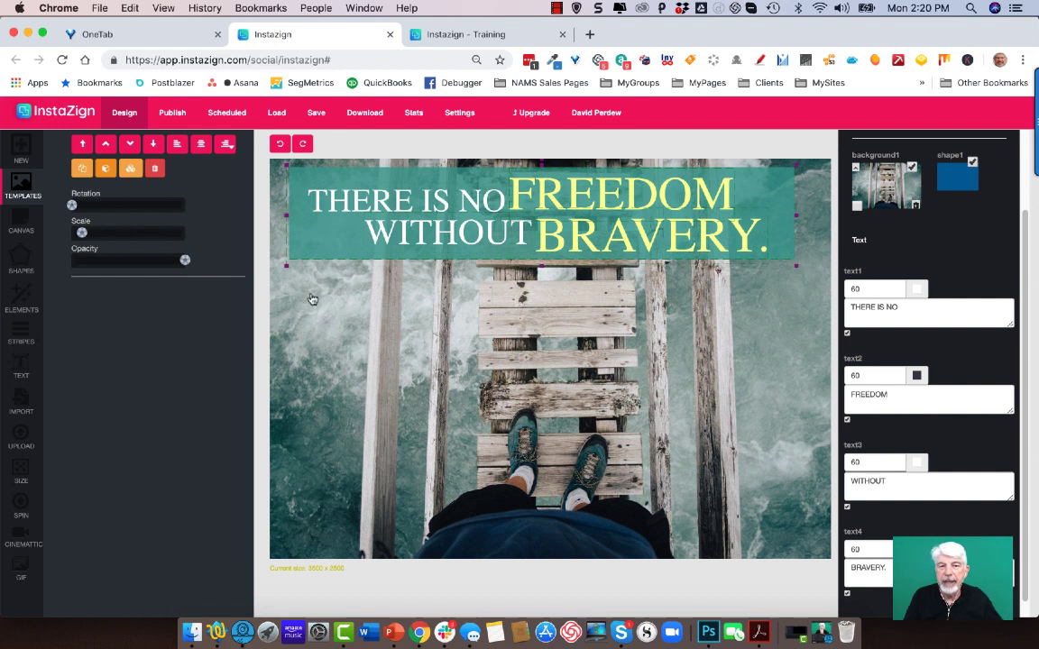
pyautogui.click(600, 287)
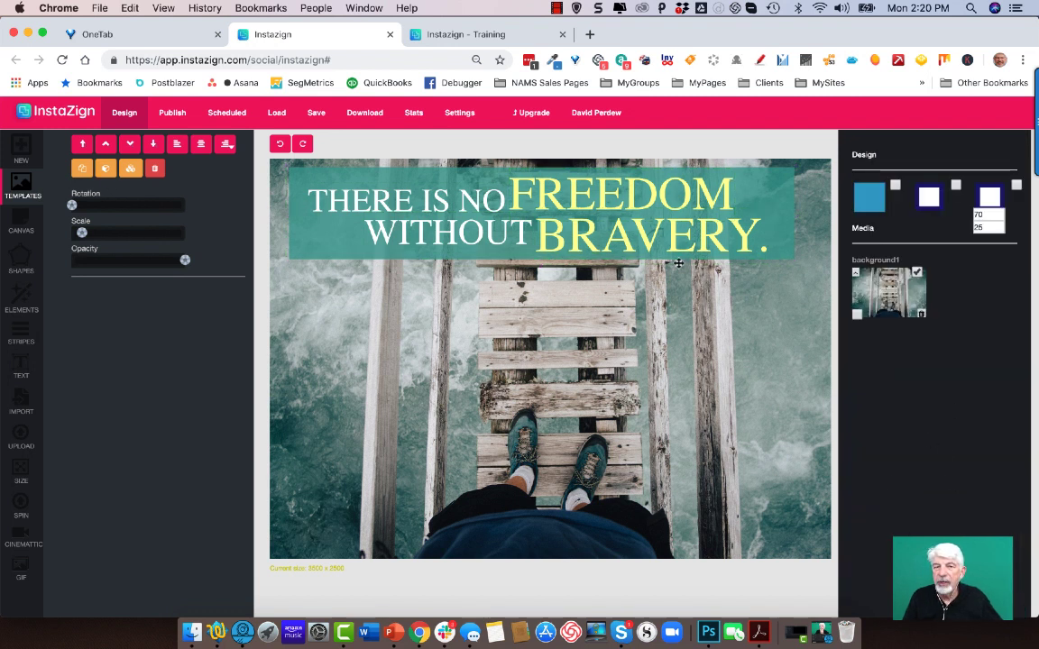
pyautogui.moveTo(762, 205)
pyautogui.mouseDown()
pyautogui.moveTo(772, 333)
pyautogui.moveTo(775, 208)
pyautogui.moveTo(771, 223)
pyautogui.mouseUp()
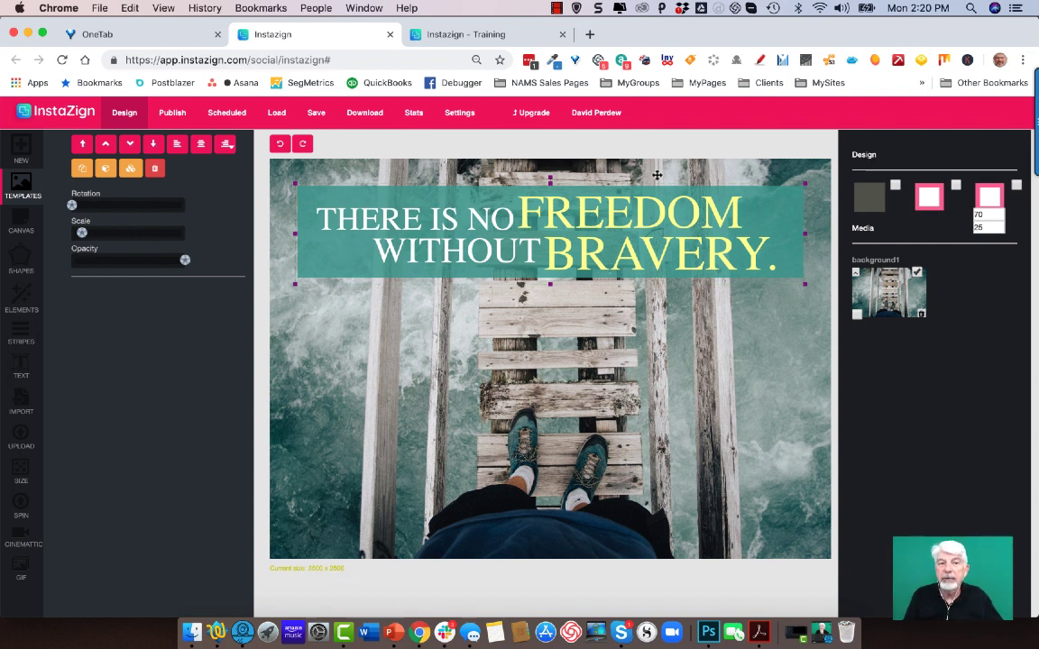
# - Save the design to the computer as instadesign-FreedomBravery-Original in JSON format in the InstazignTemplates folder
pyautogui.click(317, 118)
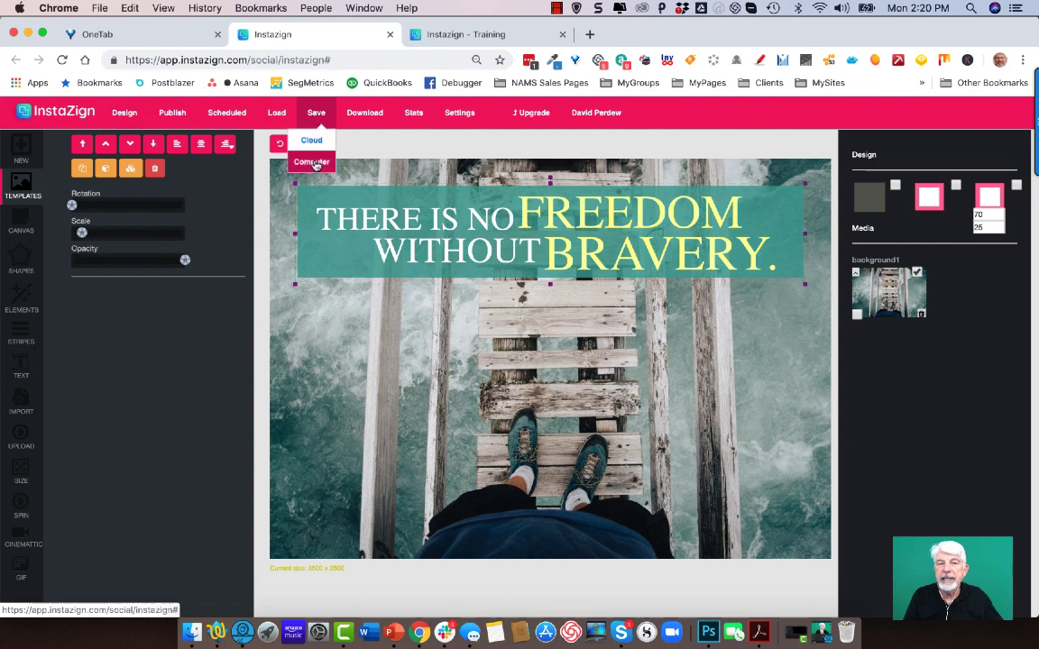
pyautogui.click(316, 163)
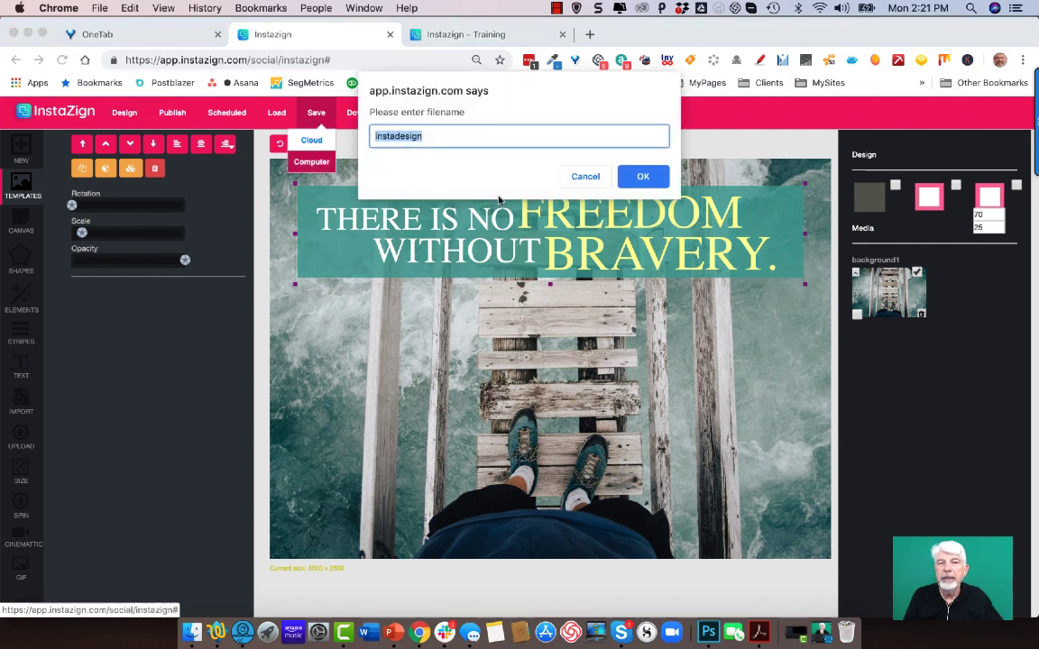
pyautogui.click(431, 135)
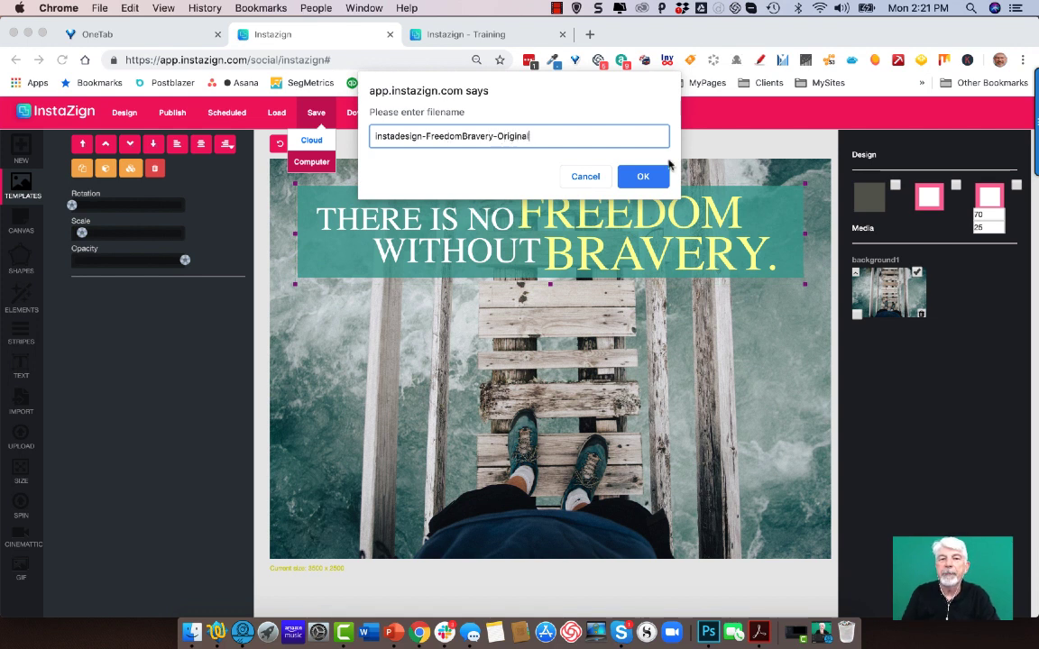
pyautogui.click(643, 177)
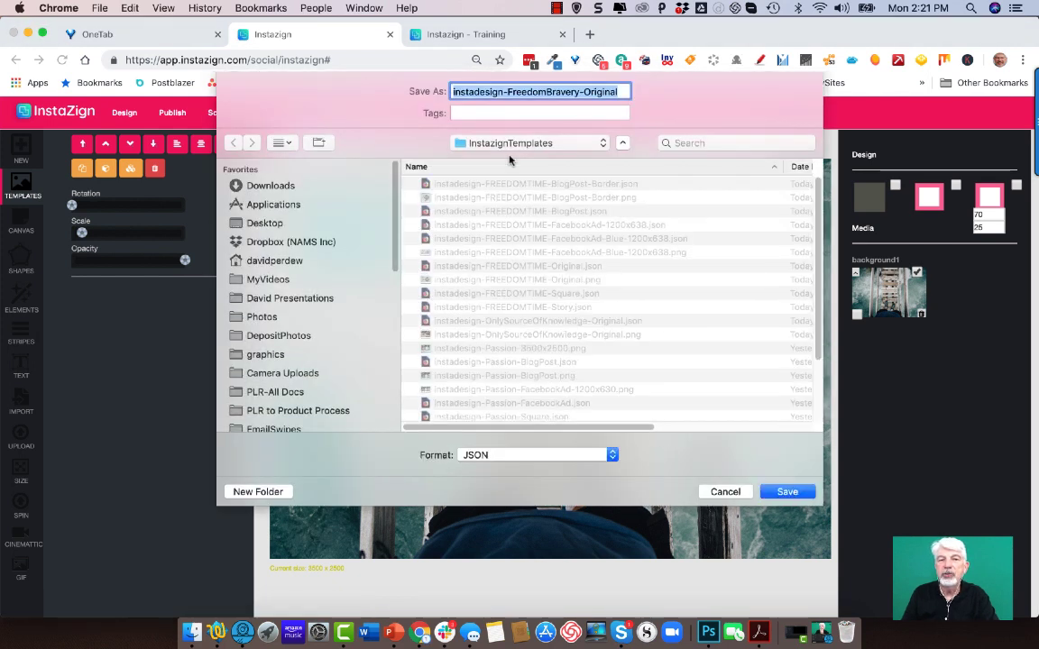
pyautogui.click(786, 490)
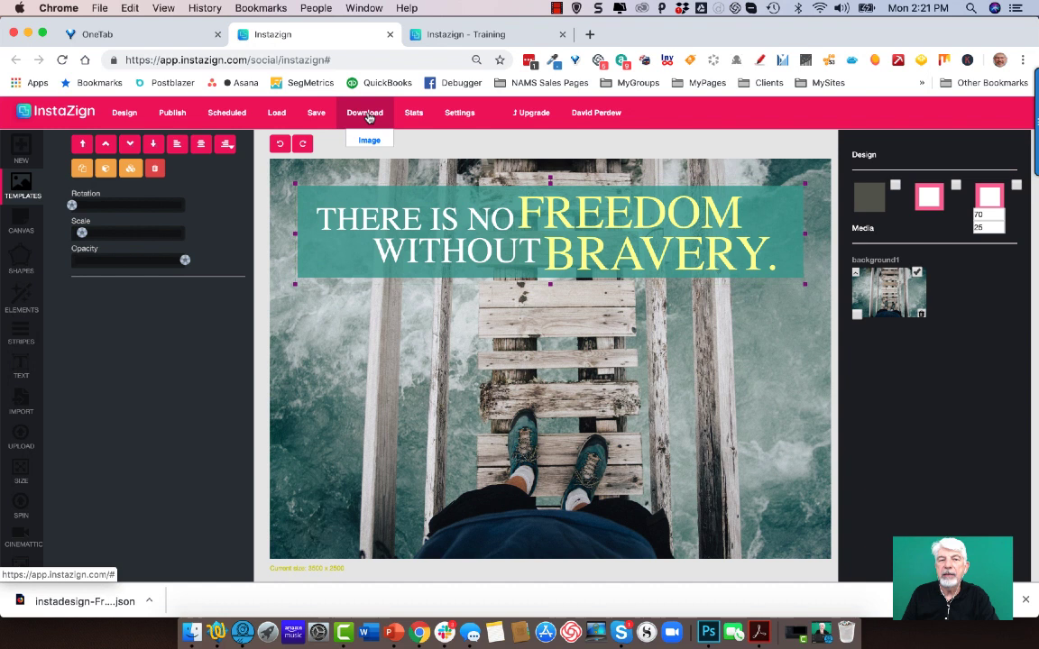
pyautogui.moveTo(370, 117)
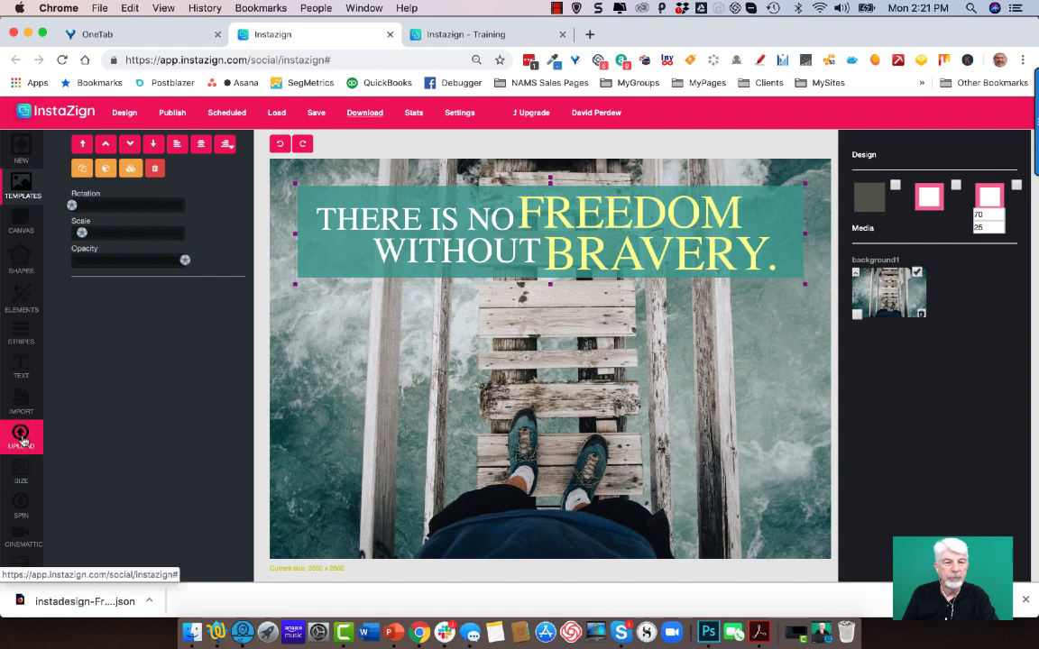
# - Begin an image upload and set its image type to Overlays
pyautogui.click(35, 440)
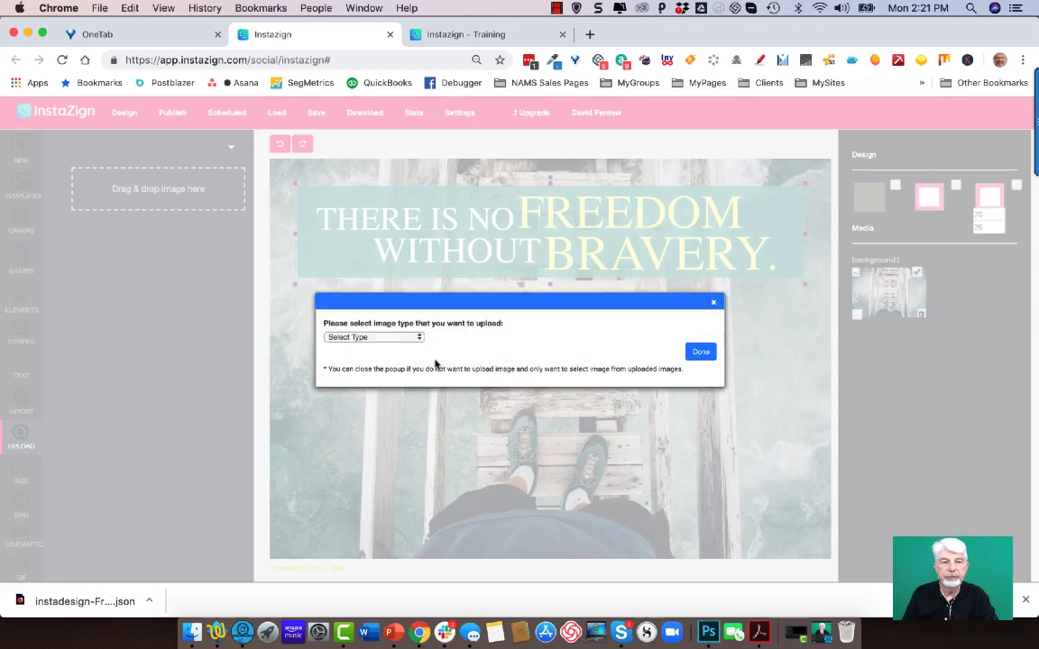
pyautogui.click(394, 339)
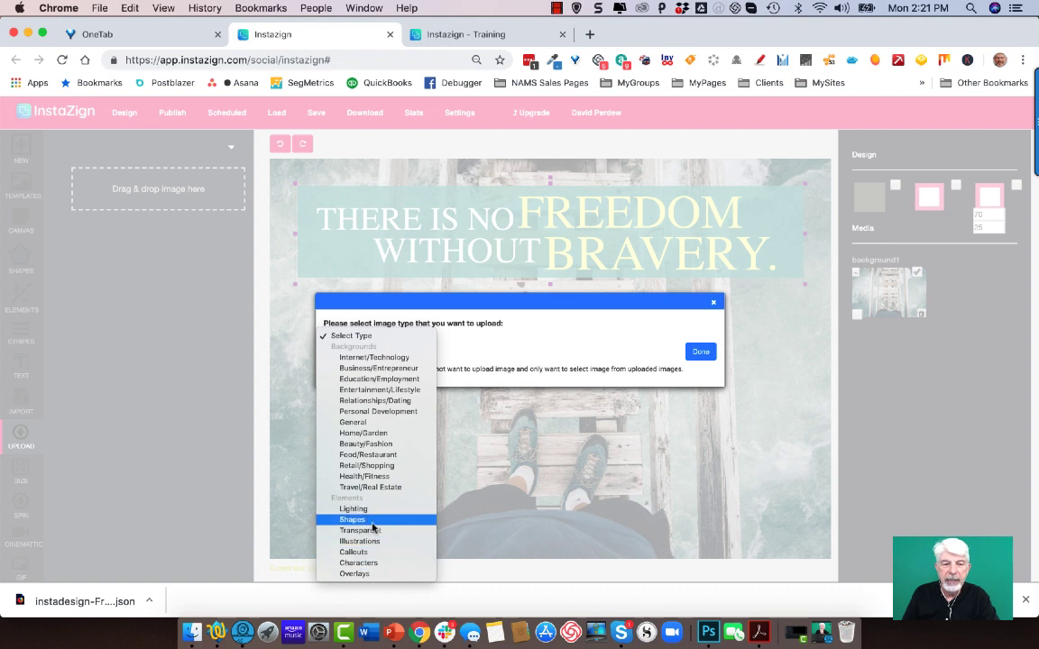
pyautogui.click(364, 574)
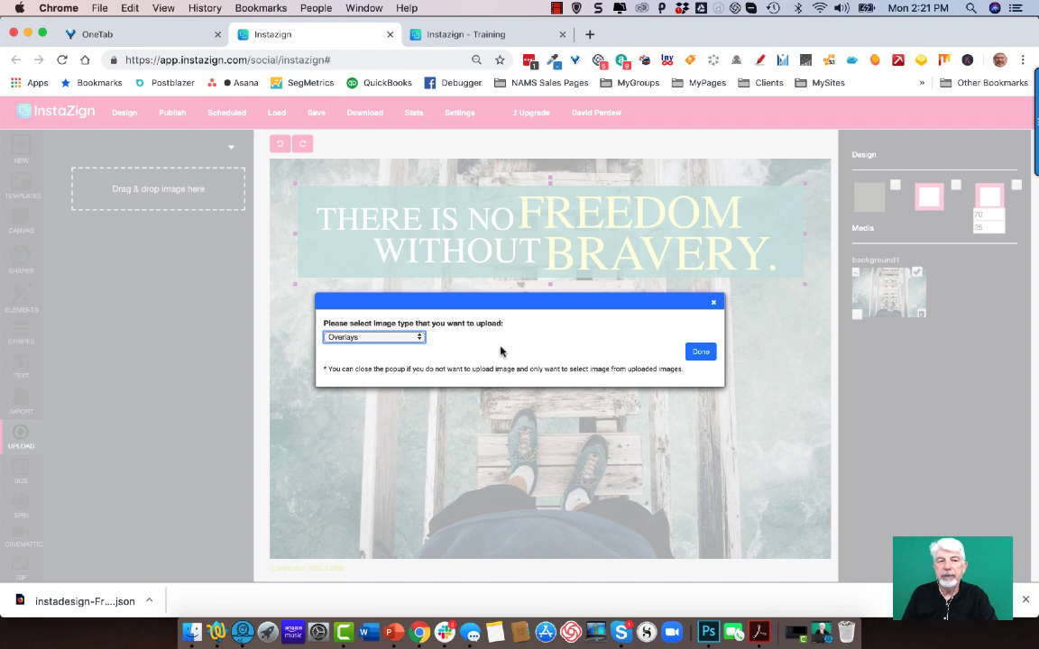
pyautogui.click(702, 354)
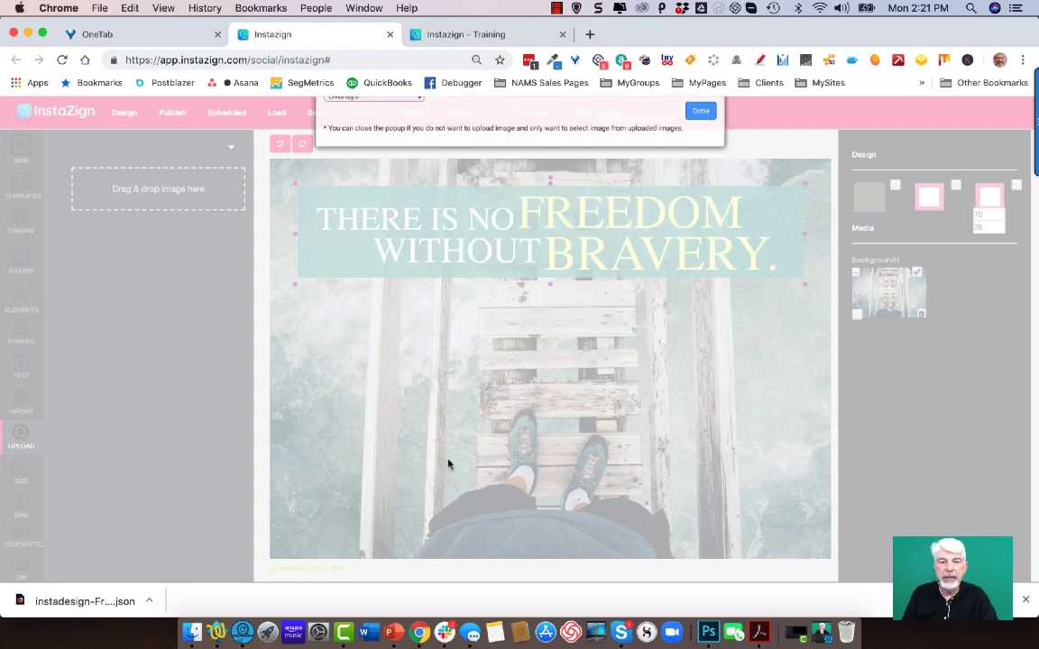
# - Upload the white NAMS icon PNG from the NAMS logos Icon folder on Google Drive, using Finder
pyautogui.click(188, 633)
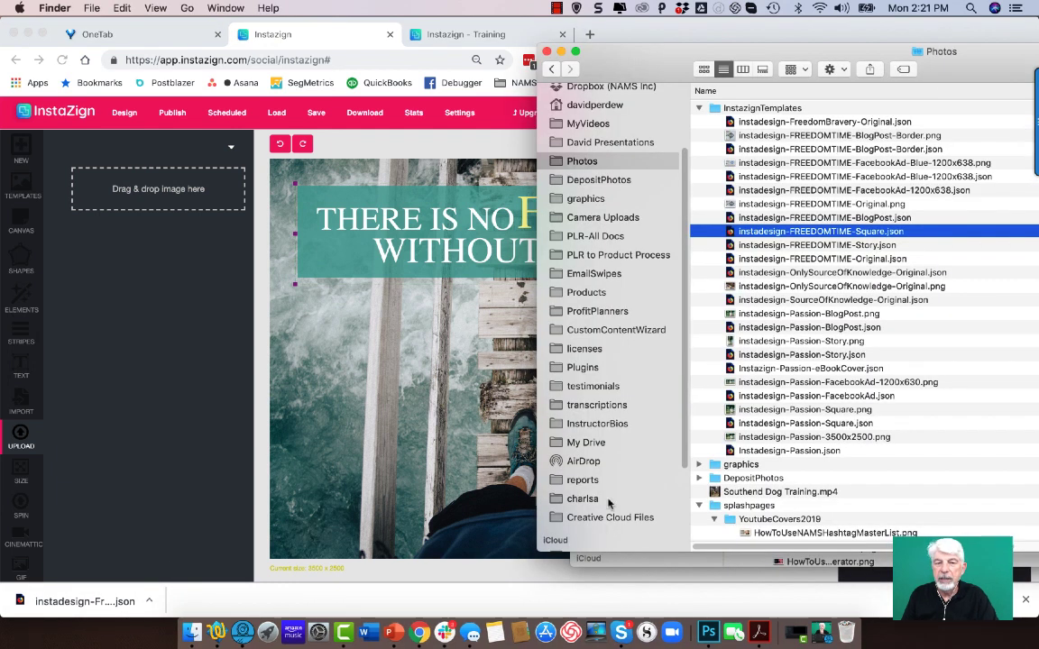
pyautogui.scroll(-5, 608, 483)
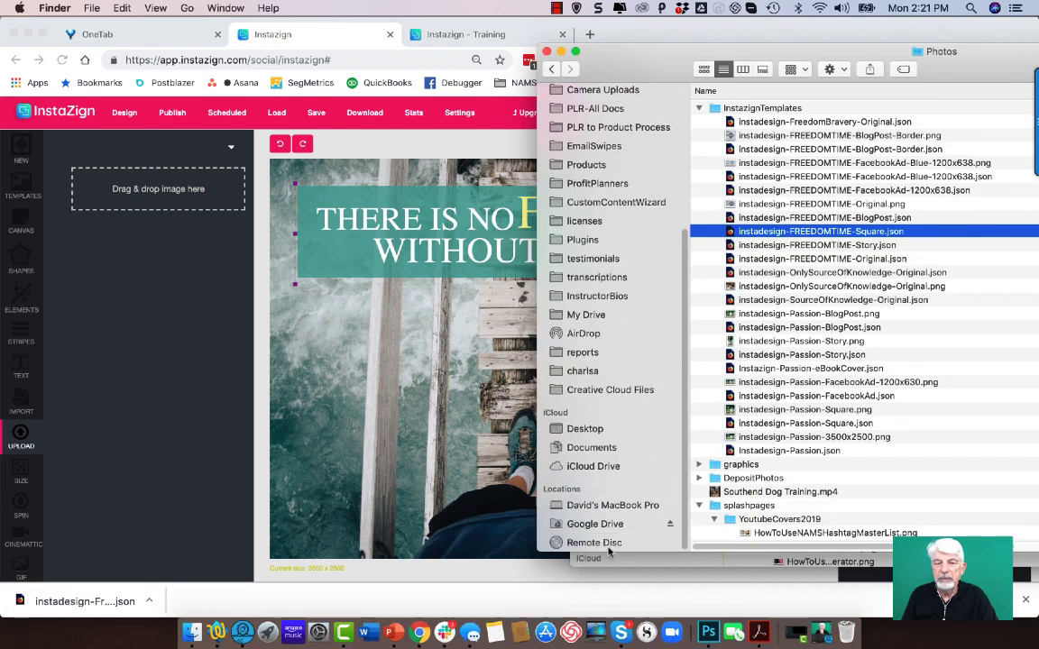
pyautogui.click(593, 524)
pyautogui.scroll(-10, 811, 271)
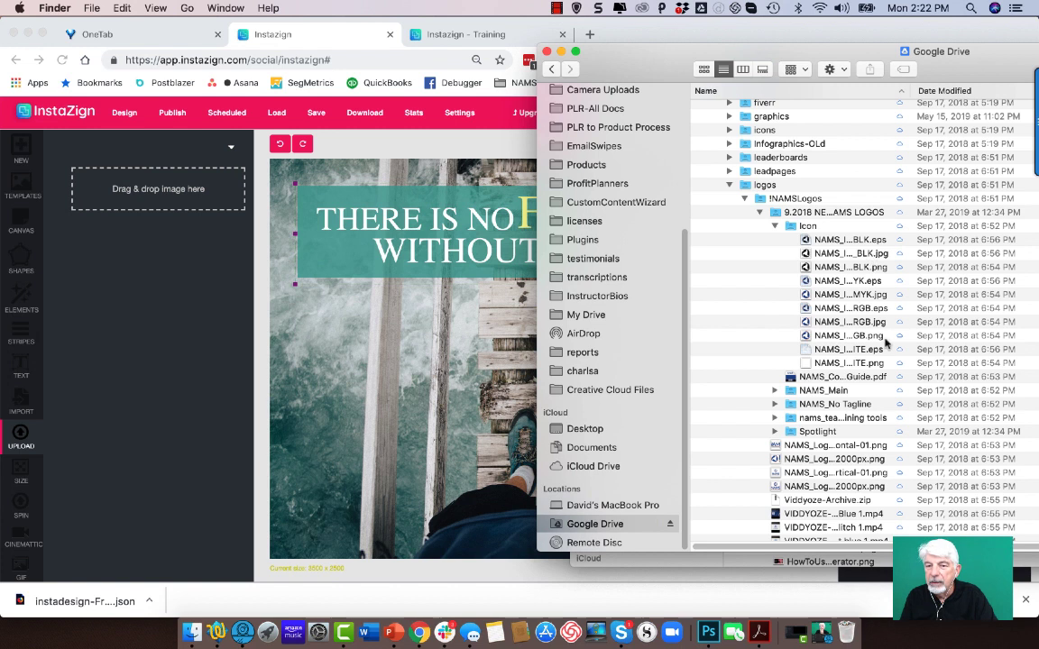
pyautogui.click(834, 363)
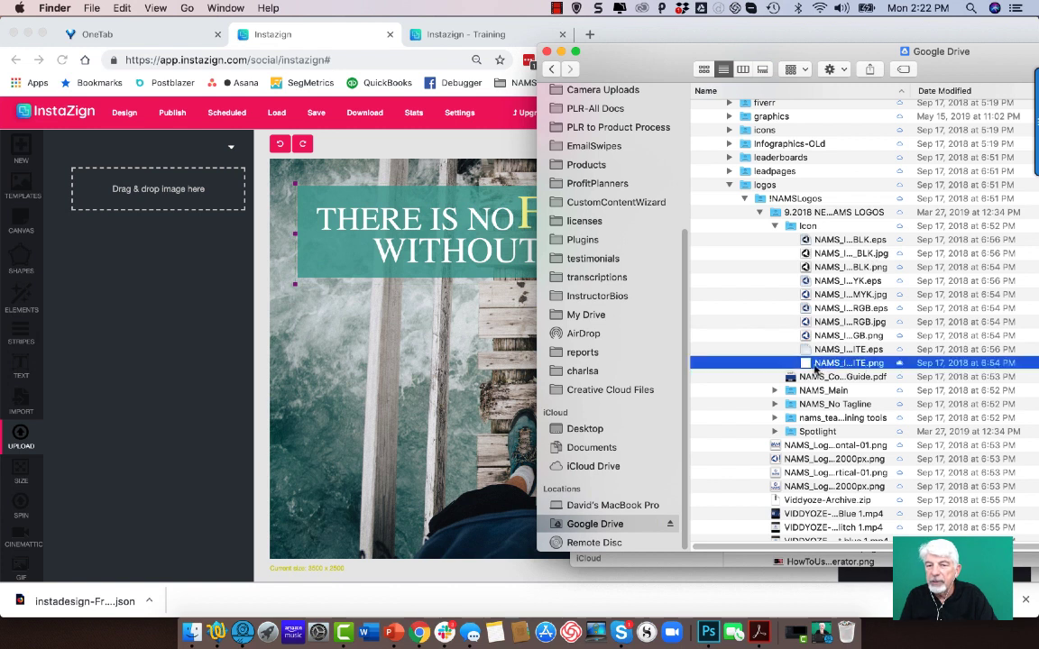
pyautogui.moveTo(841, 364); pyautogui.dragTo(132, 202)
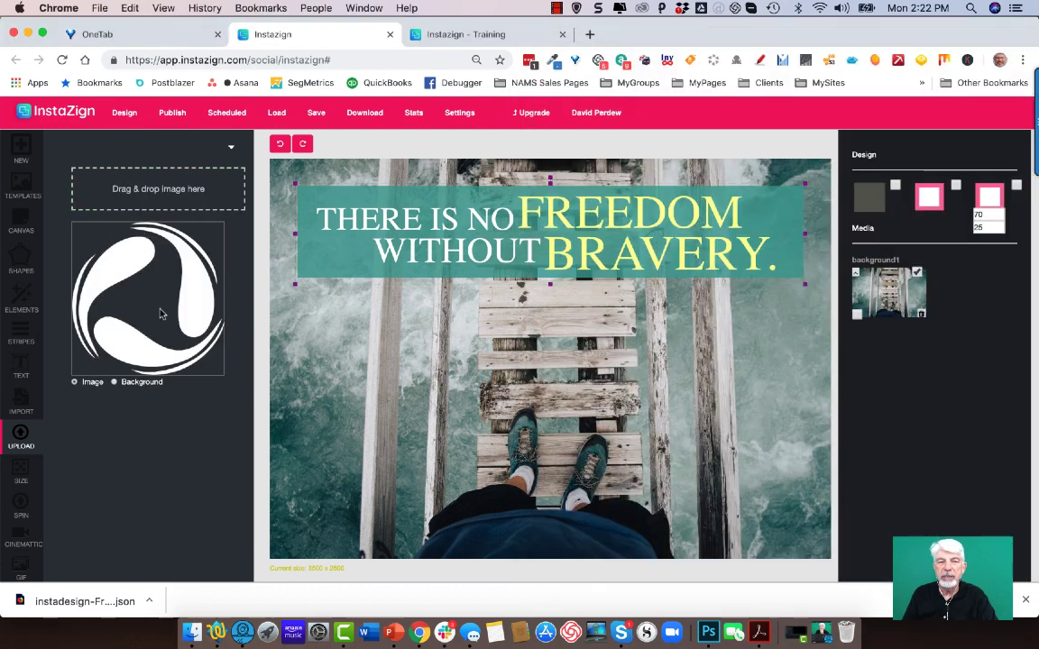
# - Add the uploaded white logo to the design, shrink it to a small mark, and place it in the photo's lower-right corner
pyautogui.click(160, 310)
pyautogui.moveTo(491, 261); pyautogui.dragTo(487, 328)
pyautogui.moveTo(406, 273); pyautogui.dragTo(401, 352)
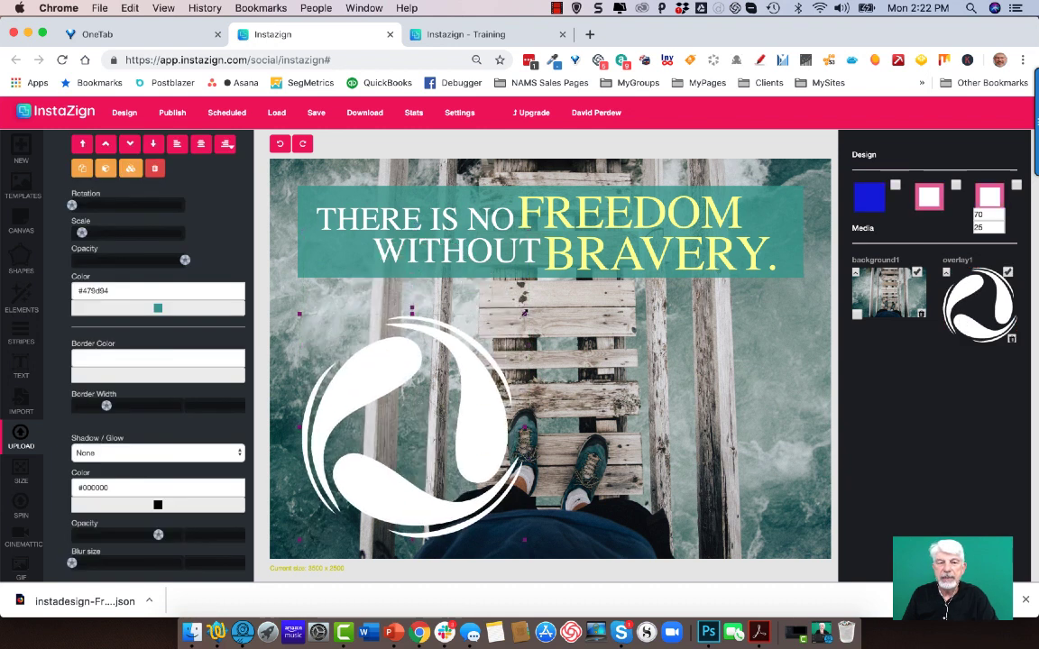
pyautogui.moveTo(526, 312); pyautogui.dragTo(792, 510)
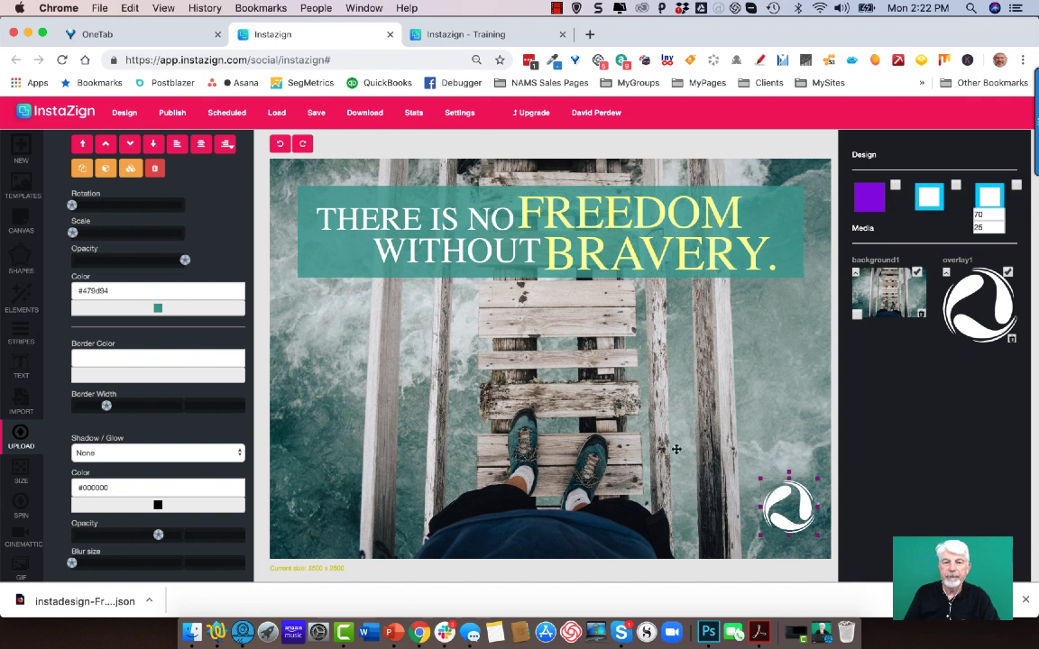
pyautogui.moveTo(778, 501); pyautogui.dragTo(777, 499)
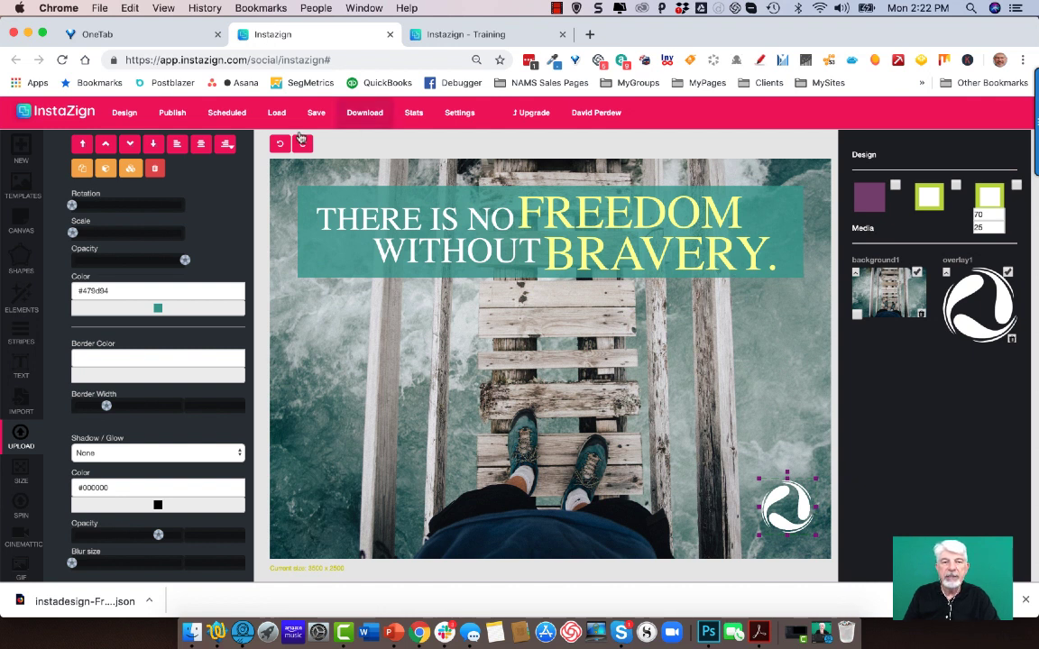
# - Save the design with the logo to the computer, replacing the existing instadesign-FreedomBravery-Original.json in InstazignTemplates
pyautogui.moveTo(315, 114)
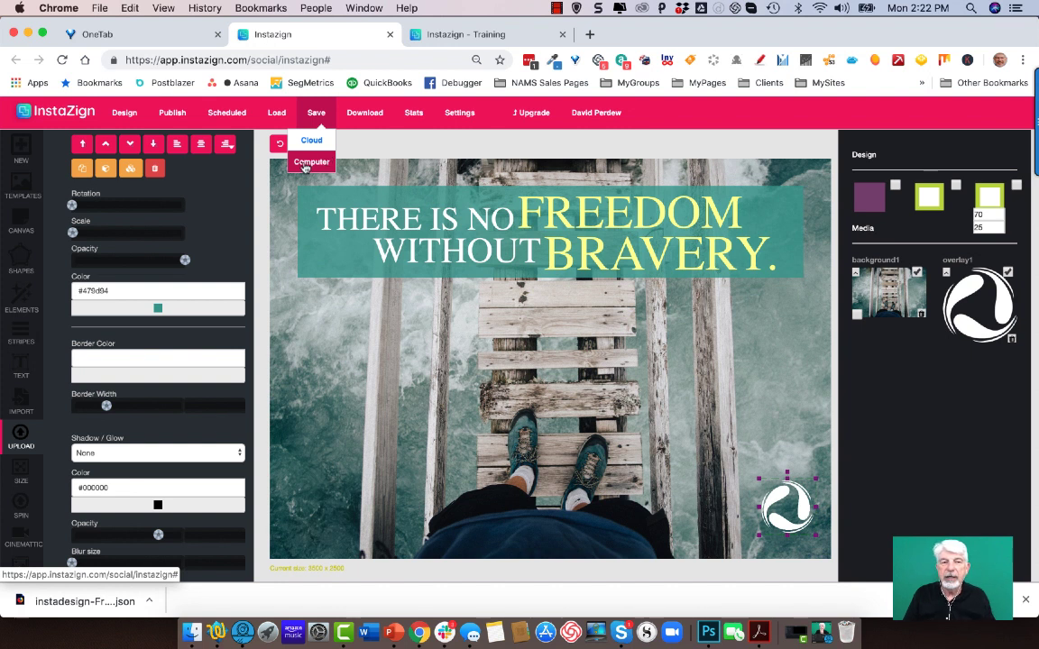
pyautogui.click(307, 163)
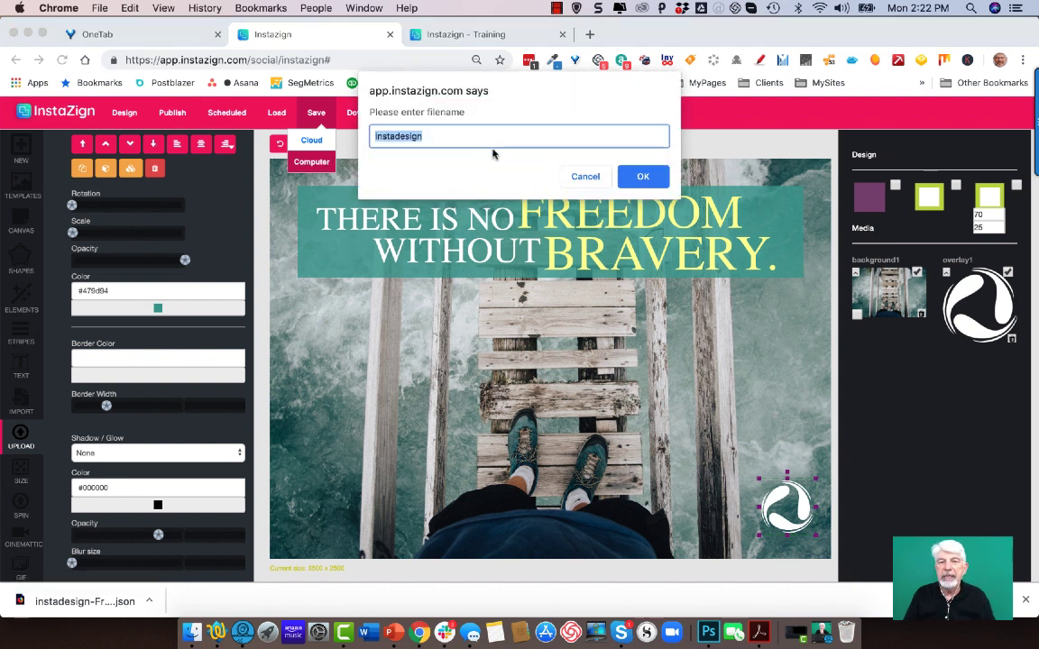
pyautogui.click(643, 177)
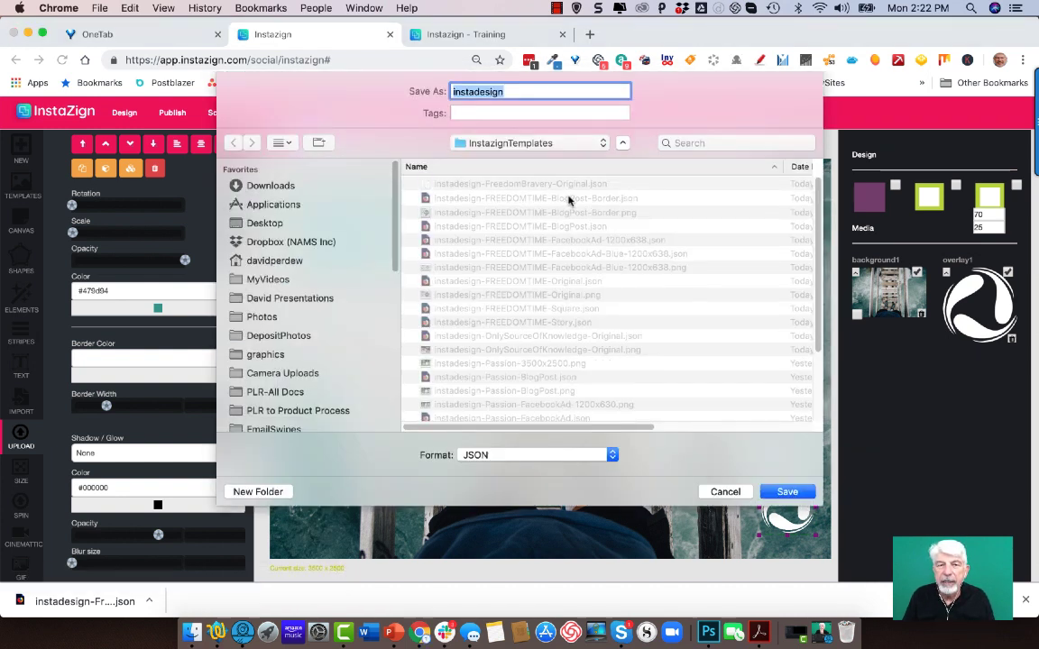
pyautogui.moveTo(784, 167); pyautogui.dragTo(712, 172)
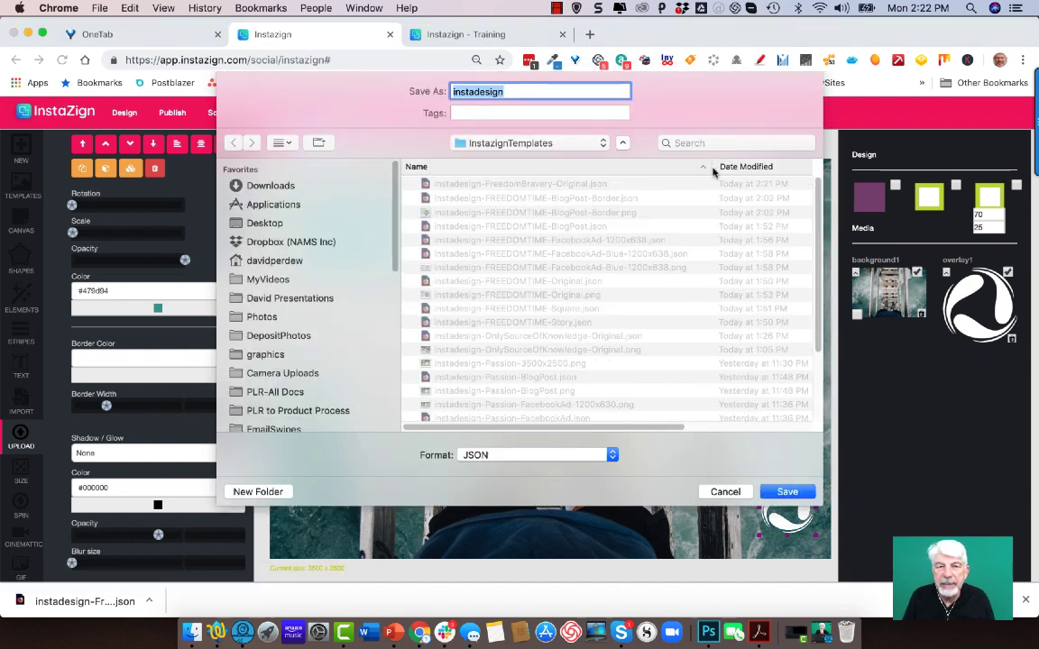
pyautogui.click(565, 184)
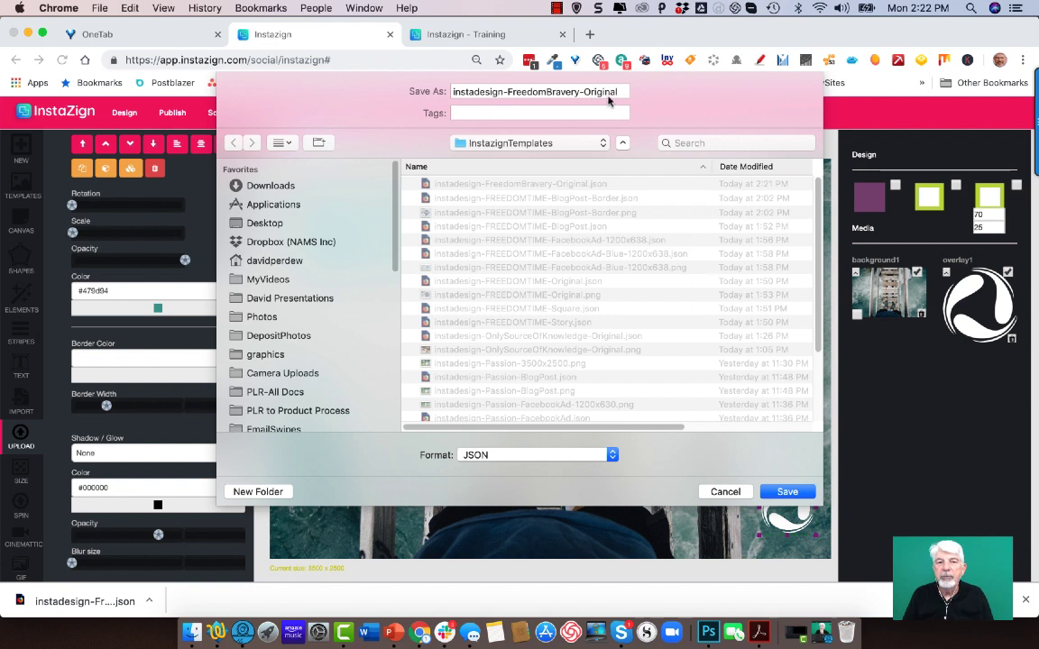
pyautogui.click(783, 494)
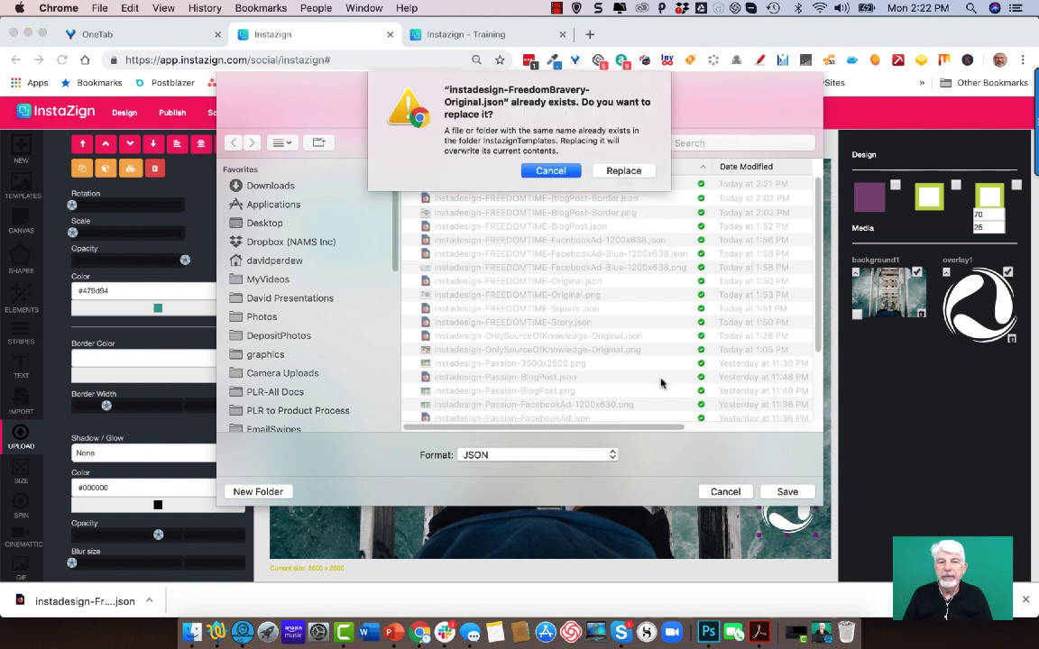
pyautogui.click(623, 172)
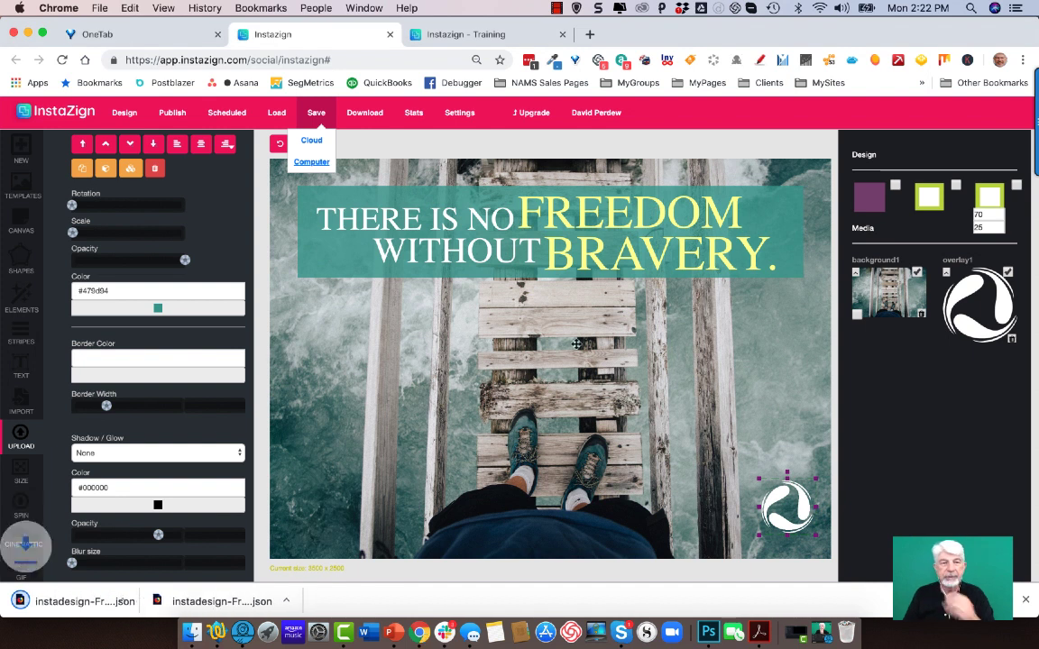
# - Download the design as a PNG image named instadesign-FreedomBravery-Original into the InstazignTemplates folder
pyautogui.moveTo(369, 113)
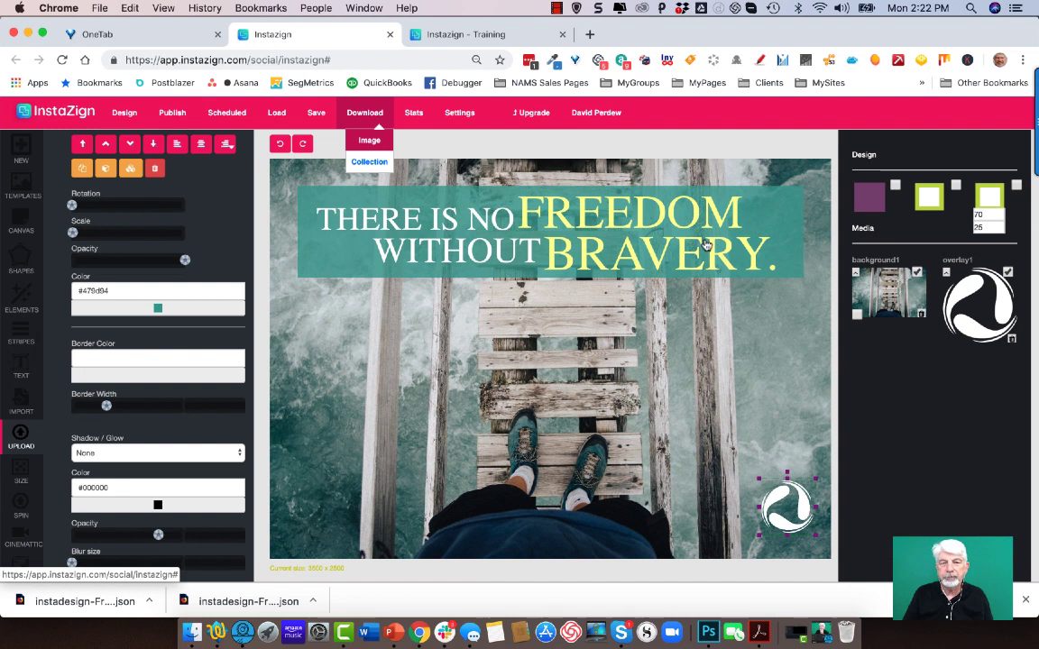
pyautogui.click(370, 140)
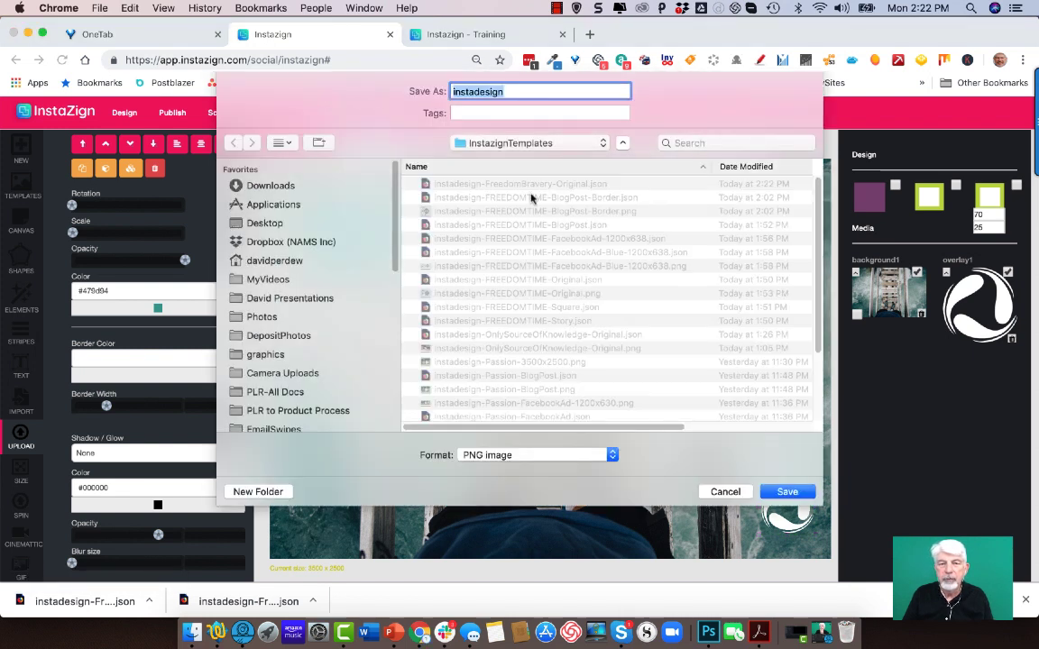
pyautogui.click(518, 182)
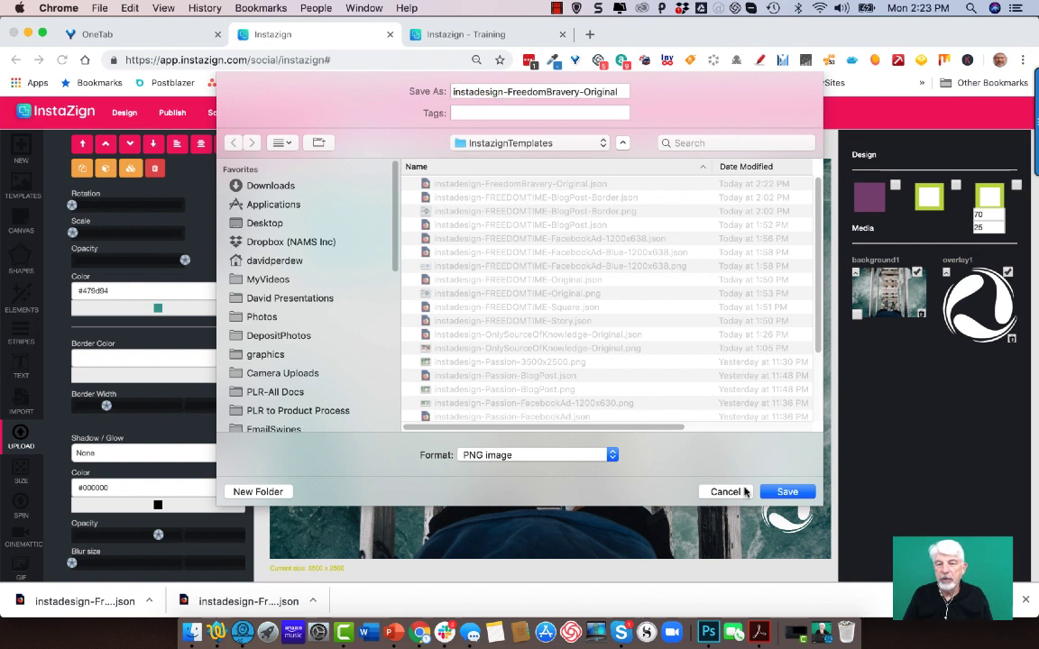
pyautogui.click(785, 492)
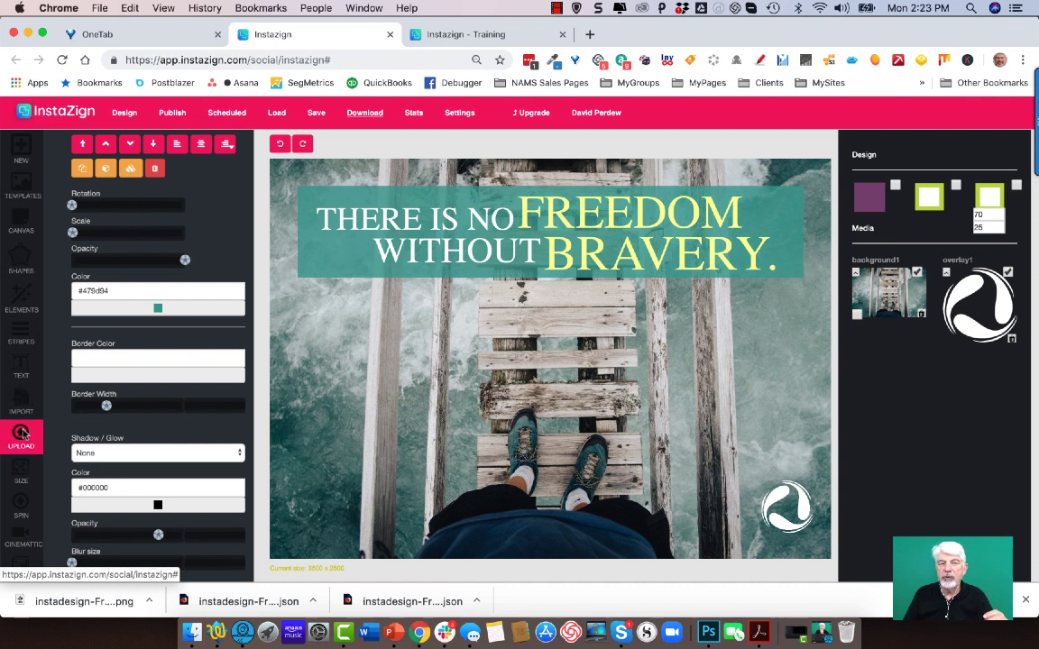
# - Turn on the inset border and save the design to the computer as instadesign-FreedomBravery-Original-withborder.json in InstazignTemplates
pyautogui.click(1016, 185)
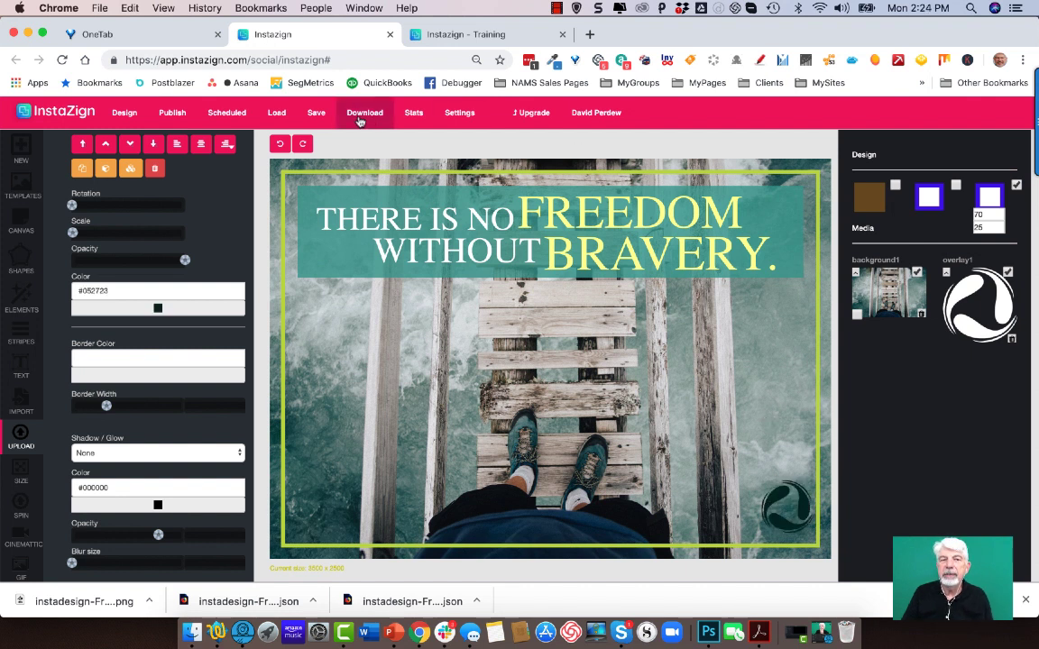
pyautogui.click(317, 114)
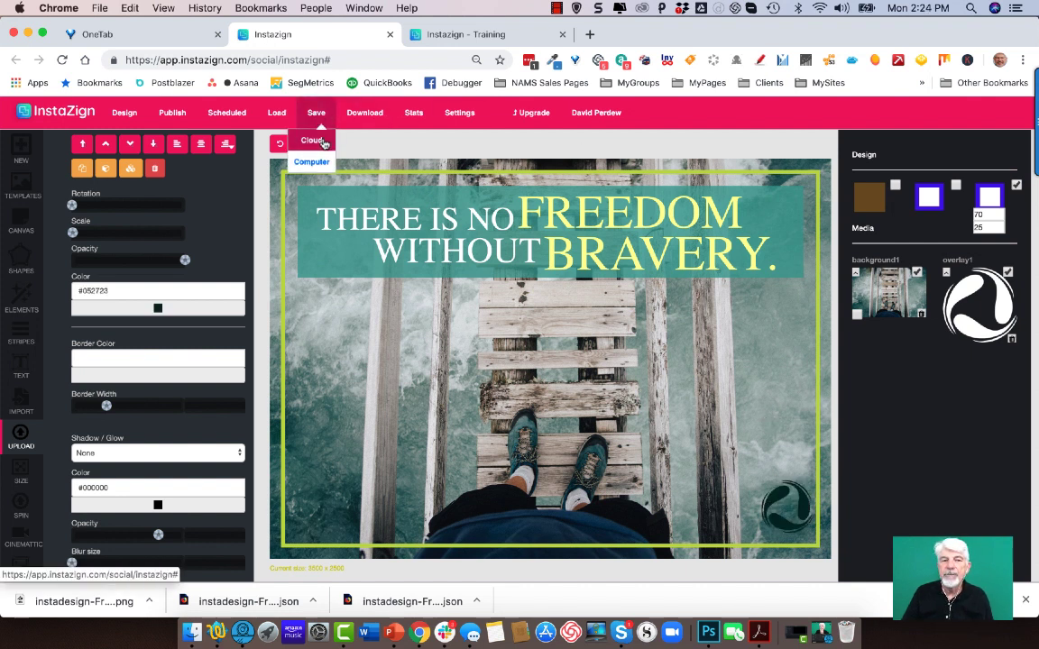
pyautogui.click(314, 166)
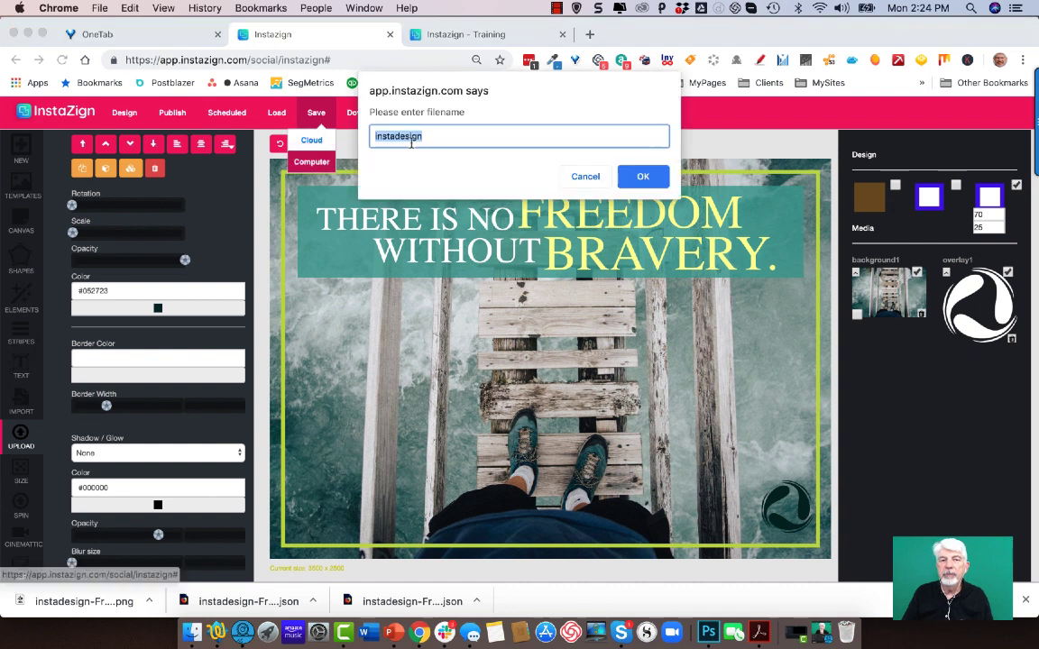
pyautogui.click(655, 184)
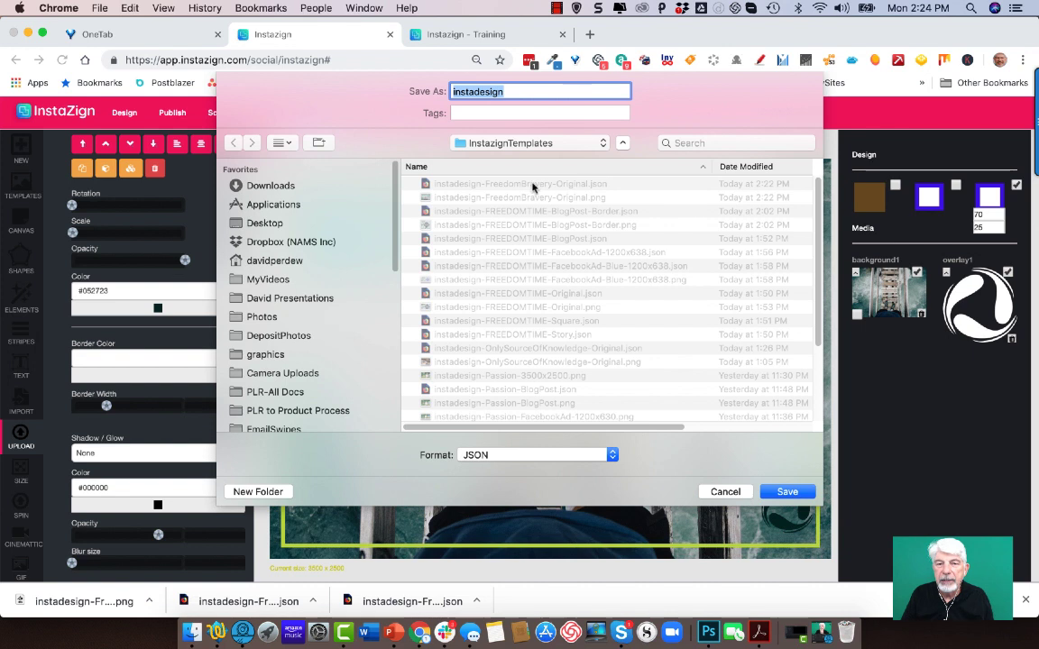
pyautogui.click(531, 187)
pyautogui.click(619, 90)
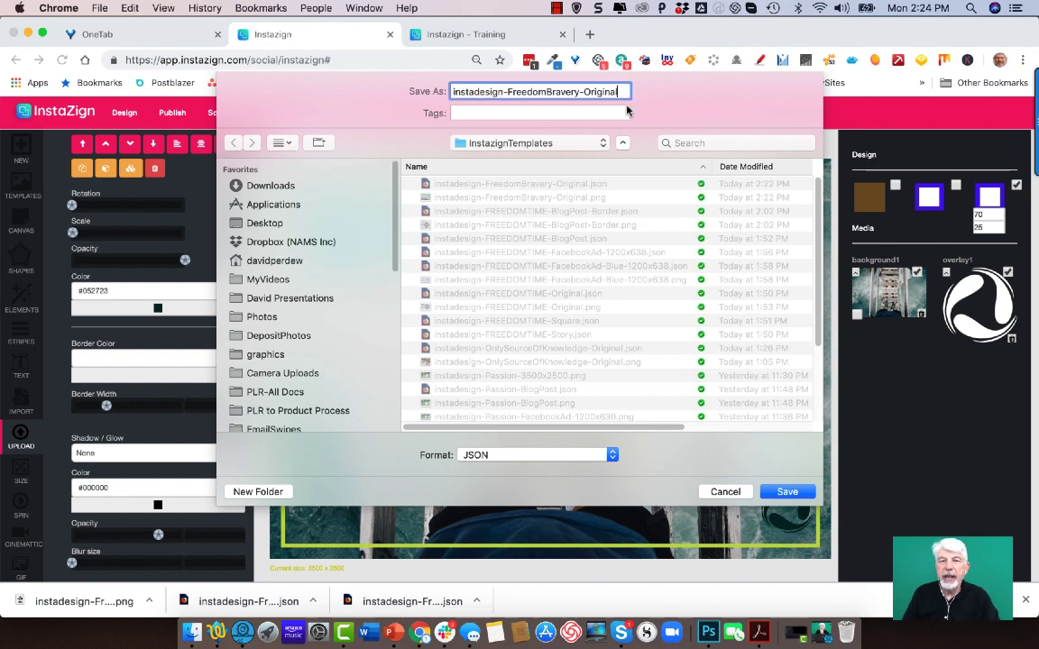
pyautogui.write('-with')
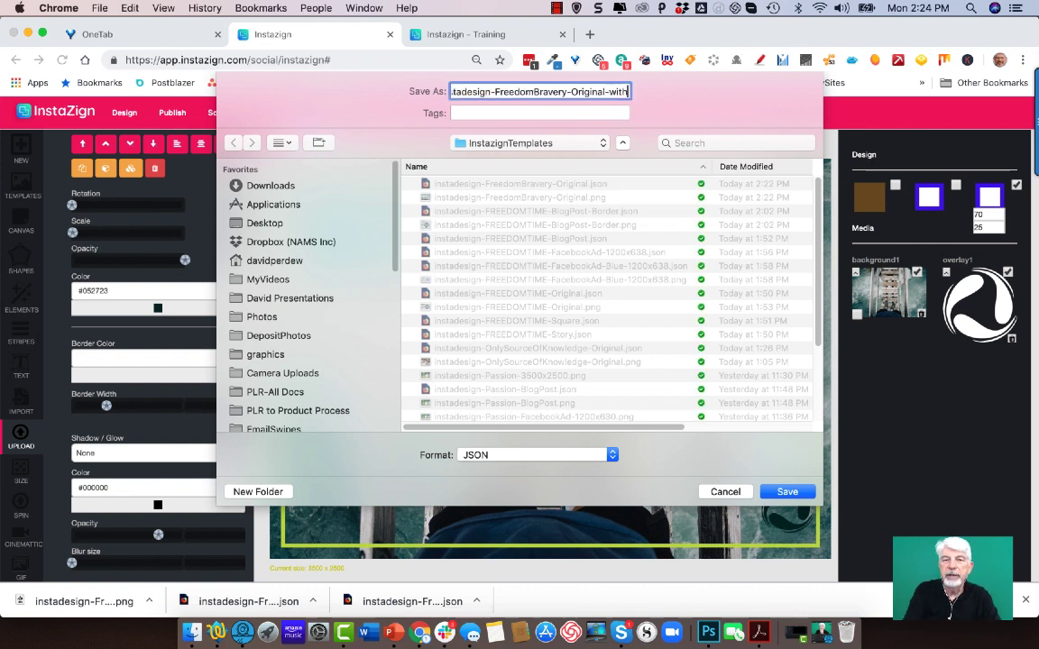
pyautogui.write('border')
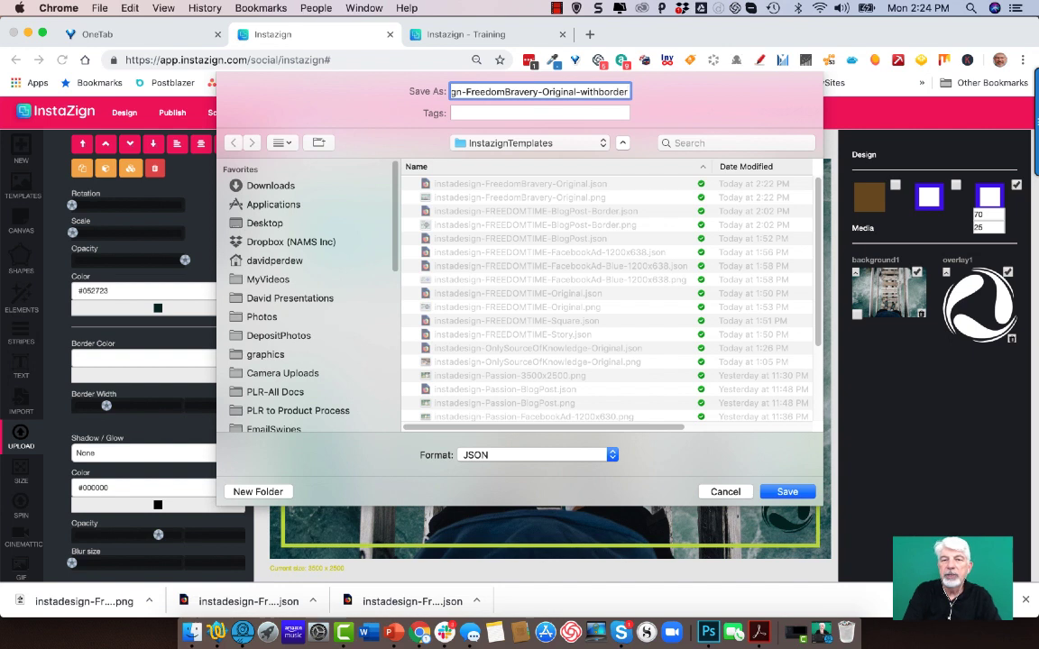
pyautogui.press('Return')
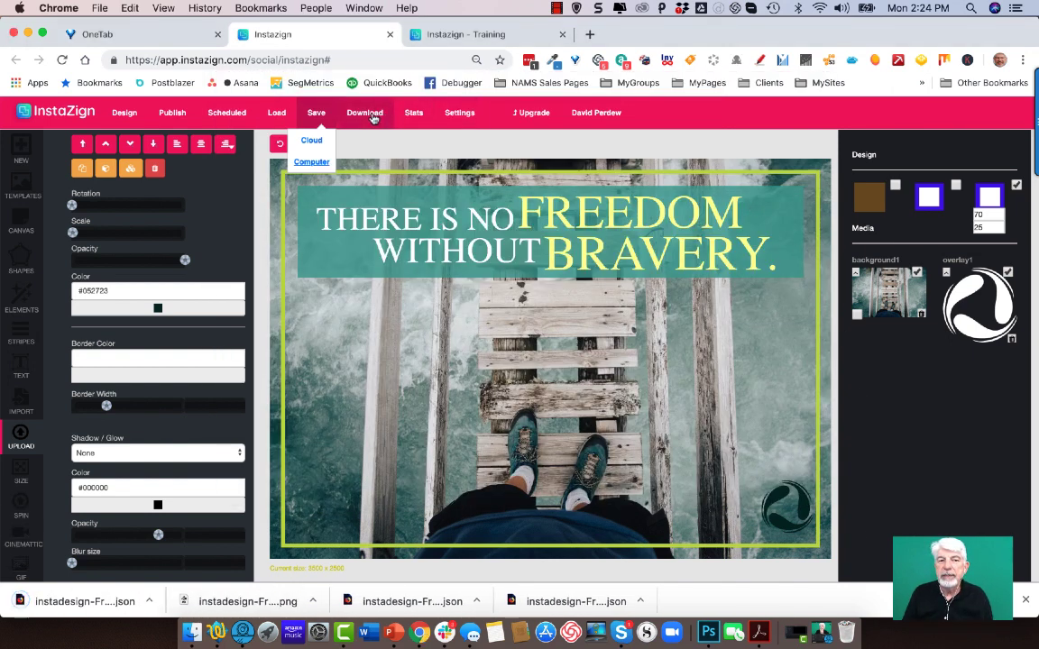
# - Download the bordered design as a PNG image named instadesign-FreedomBravery-Original-withborder into the InstazignTemplates folder
pyautogui.click(376, 116)
pyautogui.click(365, 145)
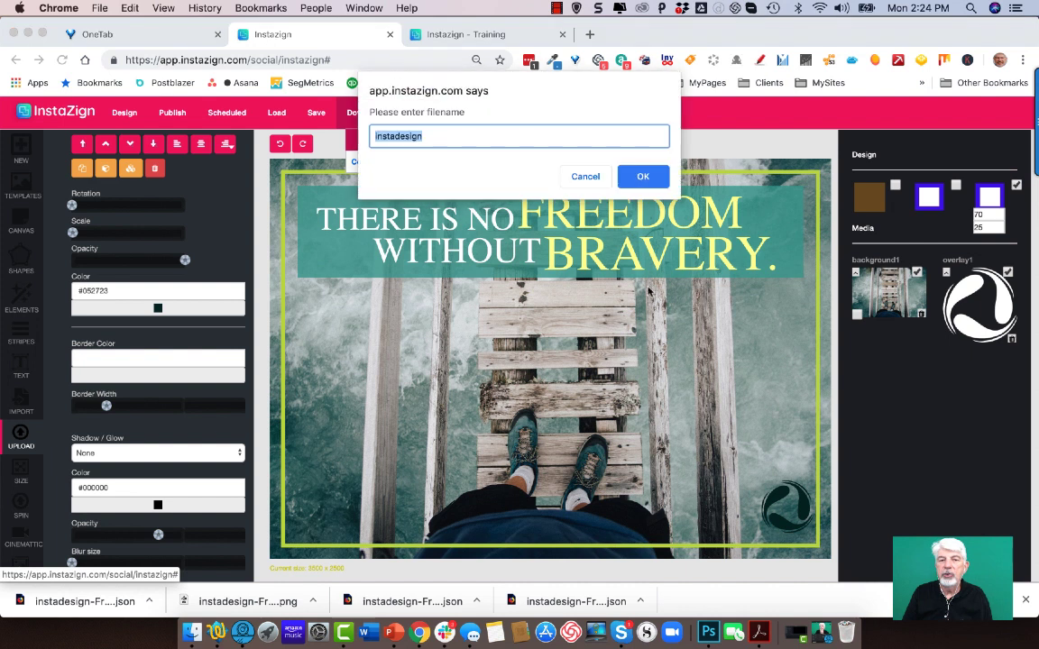
pyautogui.click(643, 176)
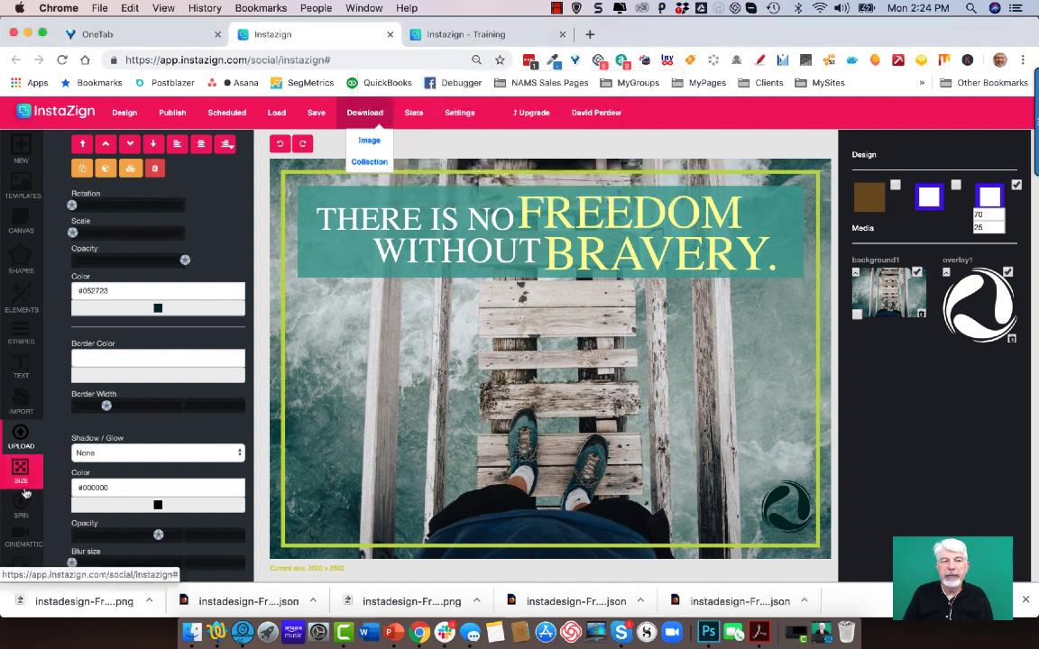
# - Generate the bordered design in the social media, blog and ad sizes and review how the layout fits each one
pyautogui.click(19, 471)
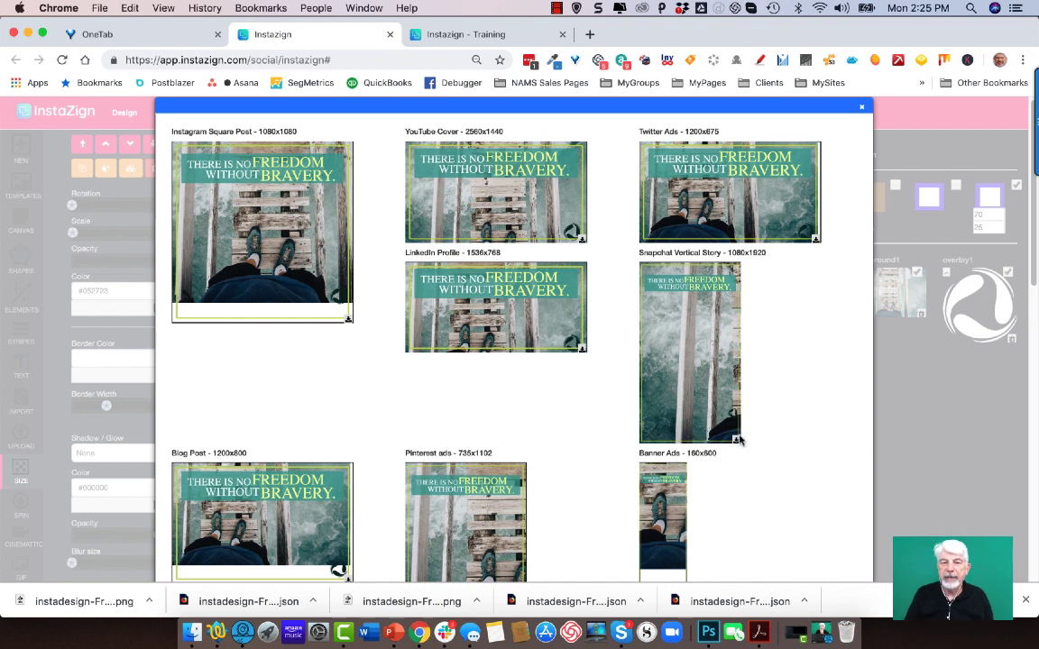
pyautogui.scroll(-3, 809, 420)
pyautogui.scroll(-1, 810, 419)
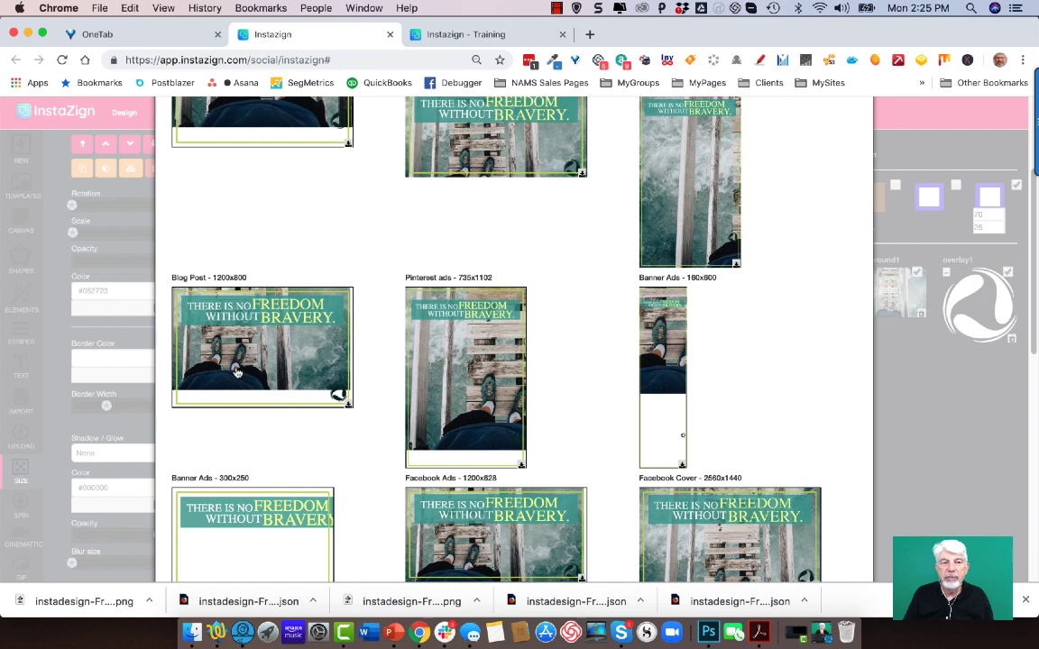
pyautogui.scroll(-2, 721, 383)
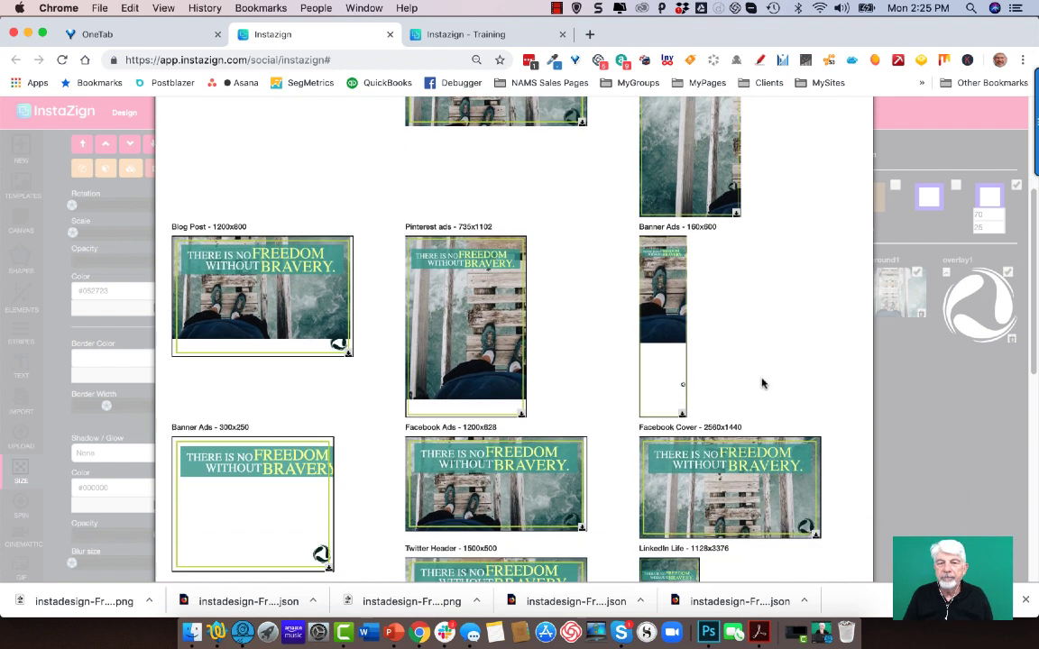
pyautogui.scroll(-2, 660, 390)
pyautogui.scroll(-1, 707, 368)
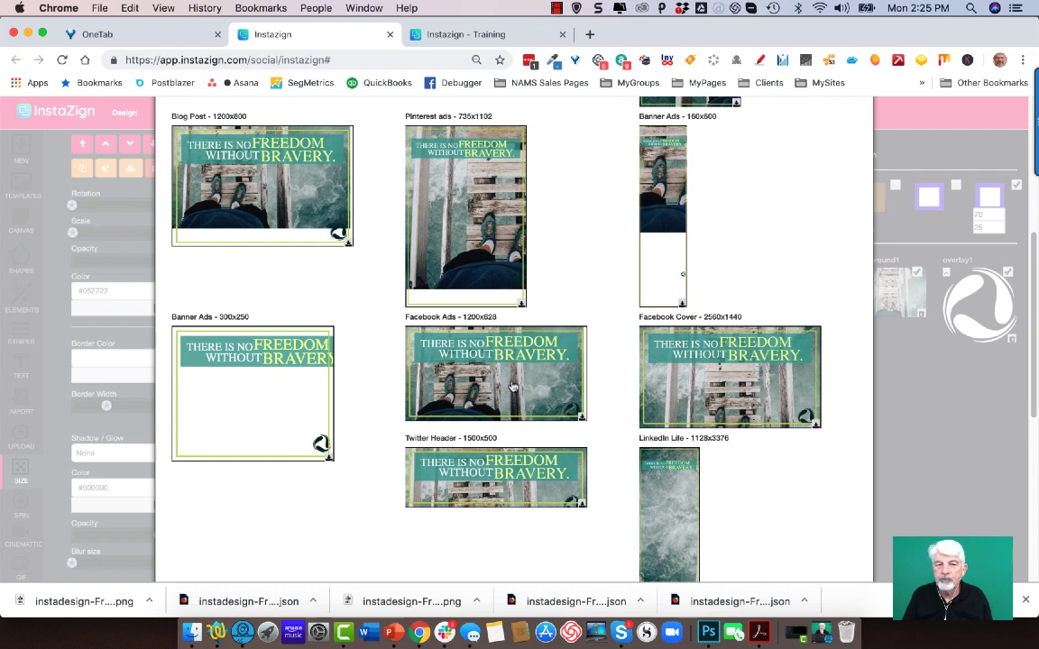
# - Save the Facebook Ads 1200x628 version as JSON in InstazignTemplates, named instadesign-FreedomBravery-FacebookAd-withborder
pyautogui.click(582, 420)
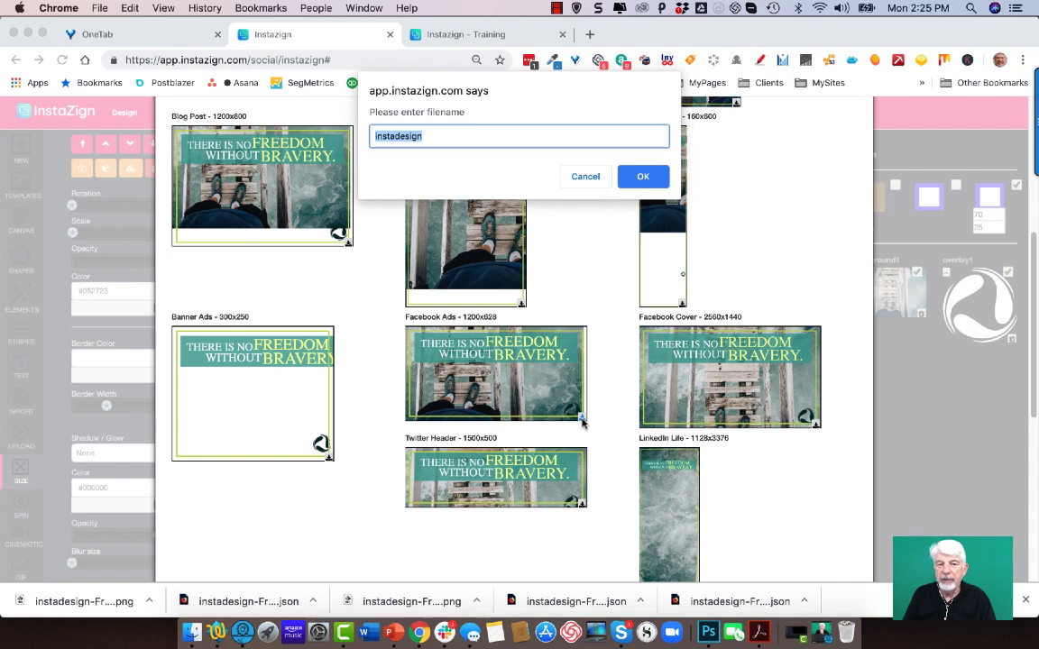
pyautogui.click(643, 176)
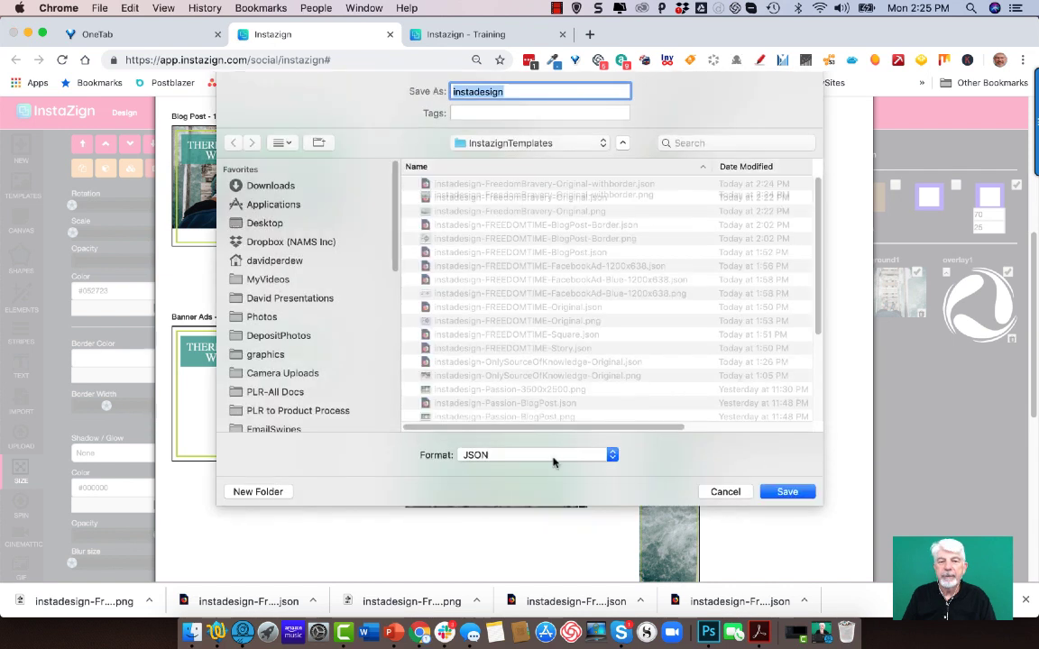
pyautogui.click(583, 186)
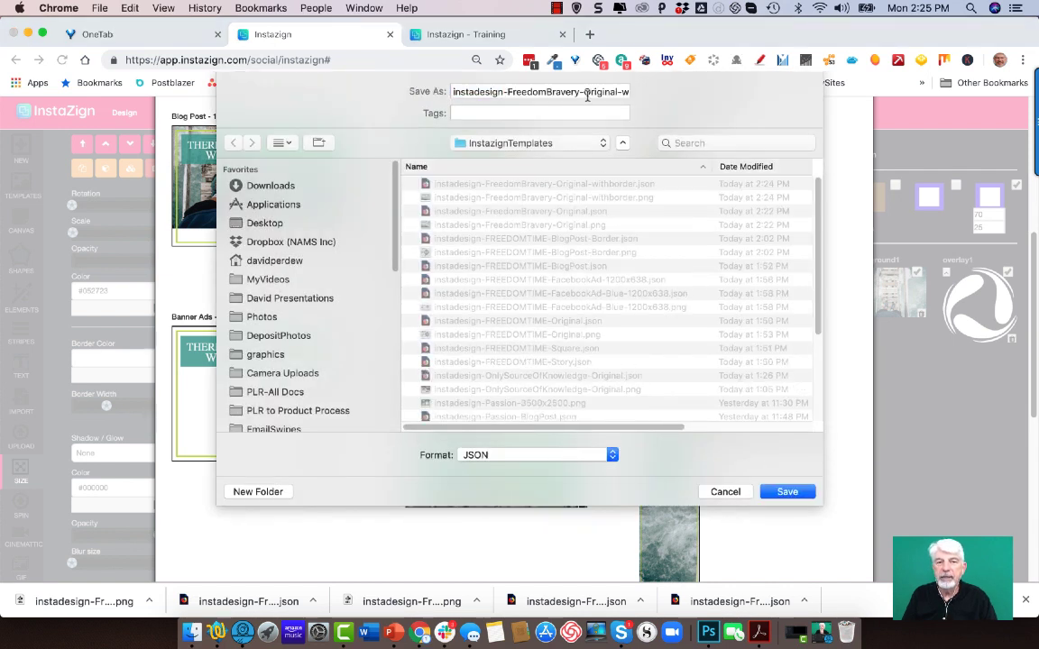
pyautogui.moveTo(583, 91); pyautogui.dragTo(681, 96)
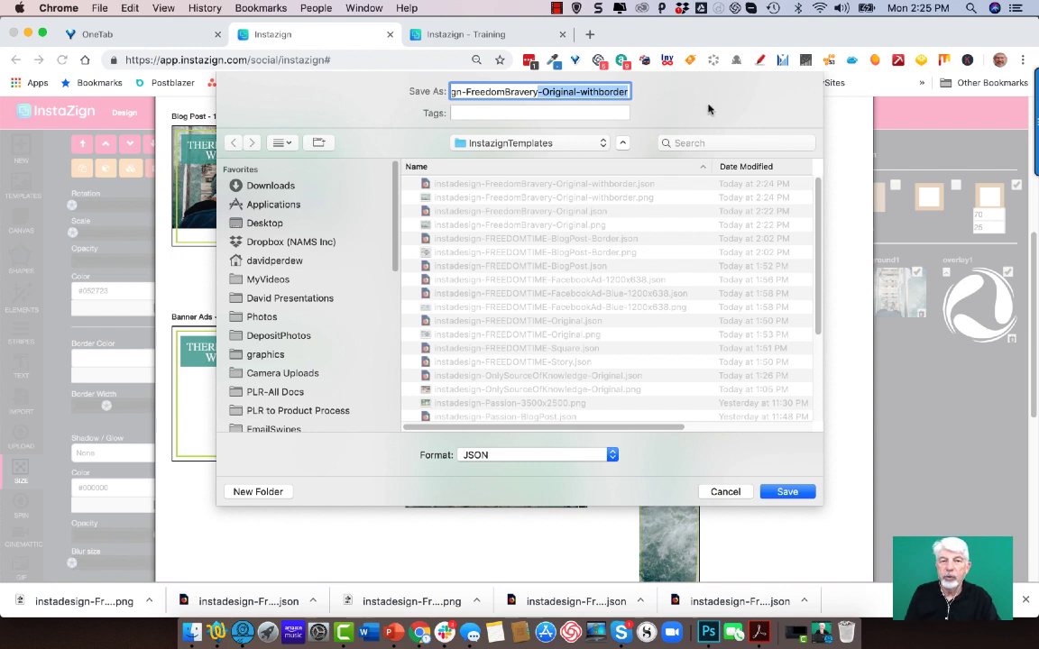
pyautogui.doubleClick(559, 91)
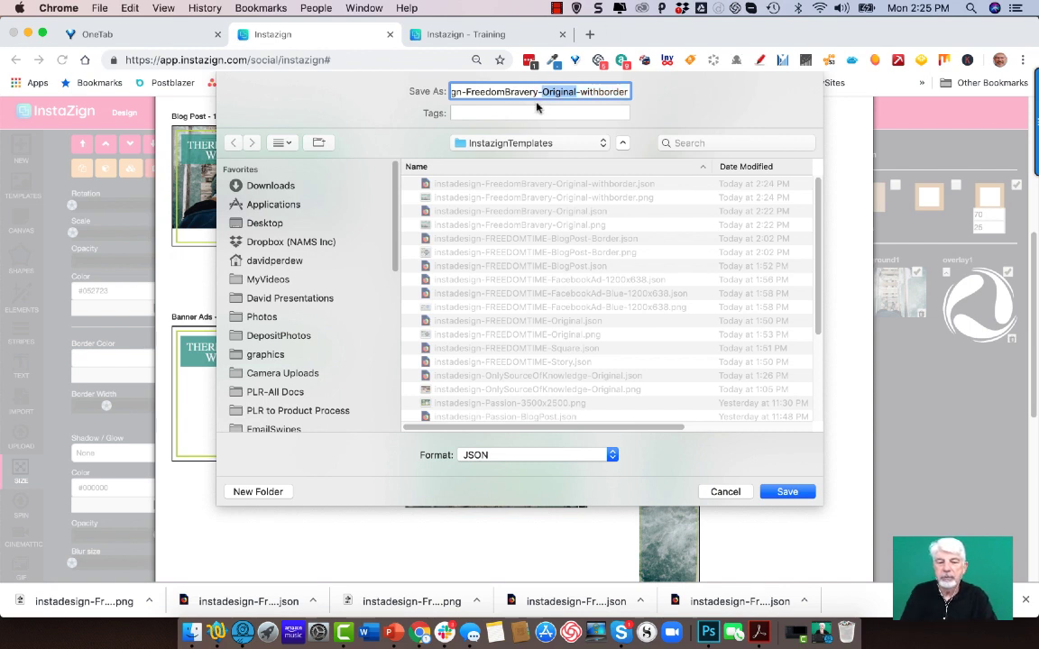
pyautogui.write('Facebook')
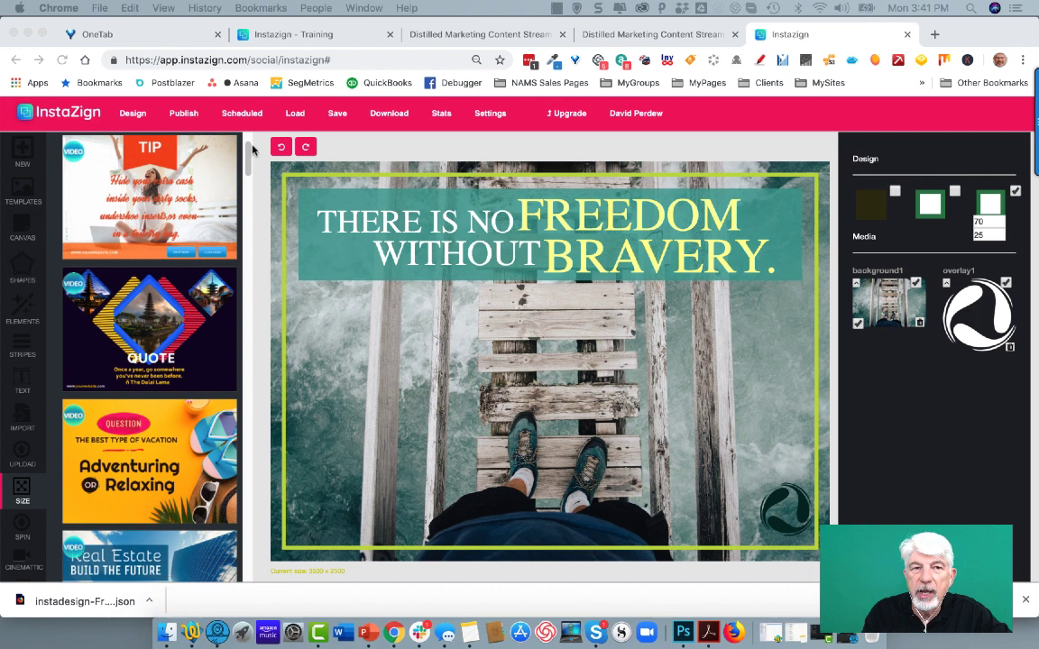
# - Load instadesign-FreedomBravery-Story-withborder-bad.json from the computer's InstazignTemplates folder, using Finder
pyautogui.click(297, 115)
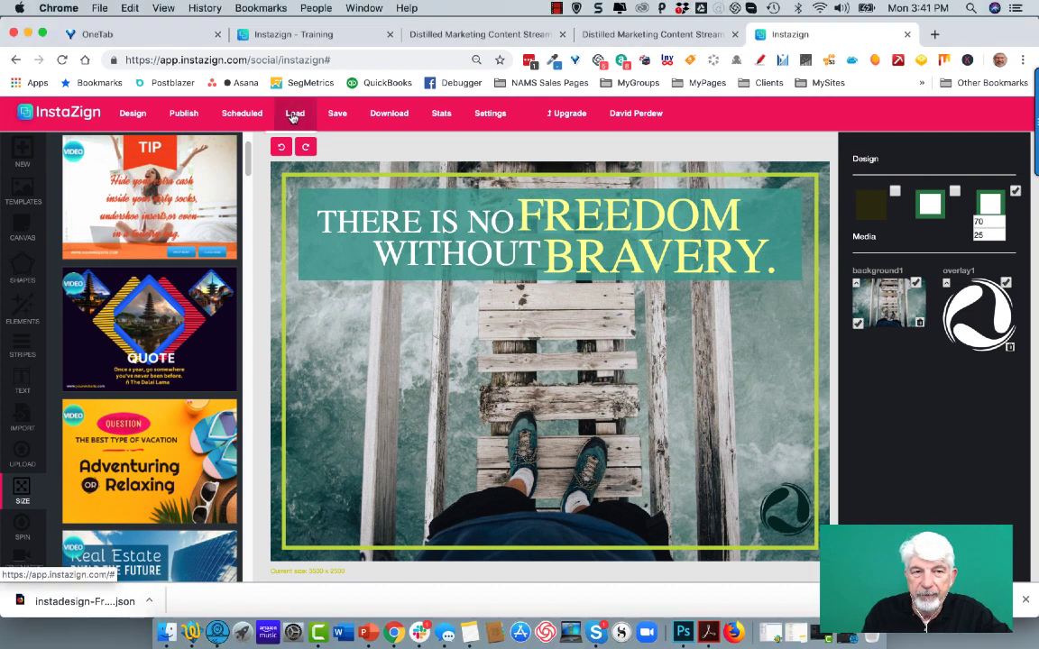
pyautogui.click(293, 116)
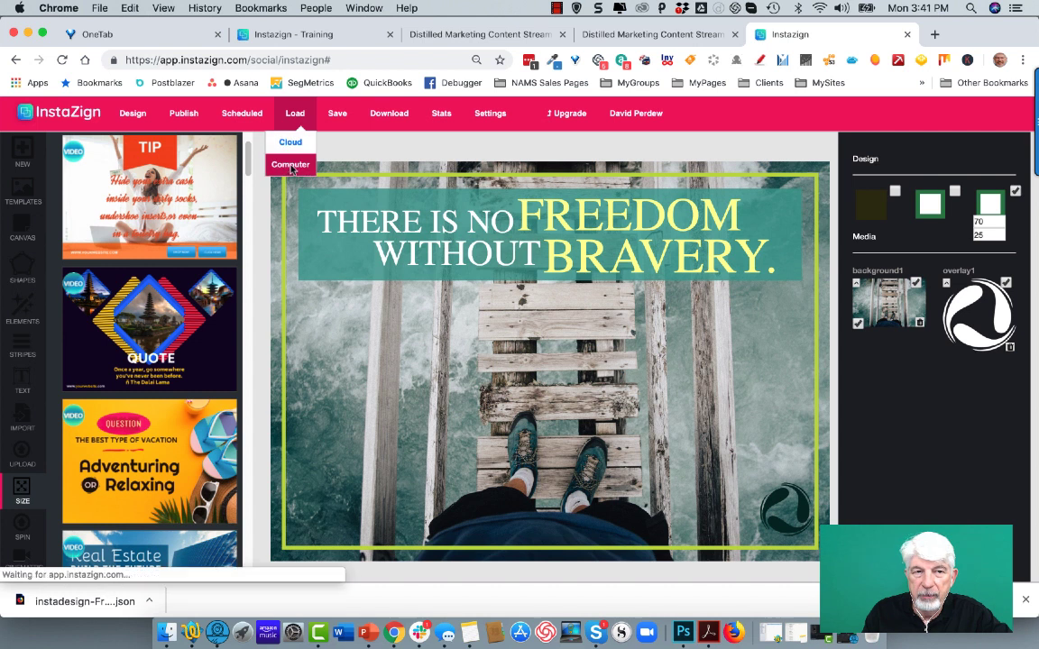
pyautogui.click(290, 167)
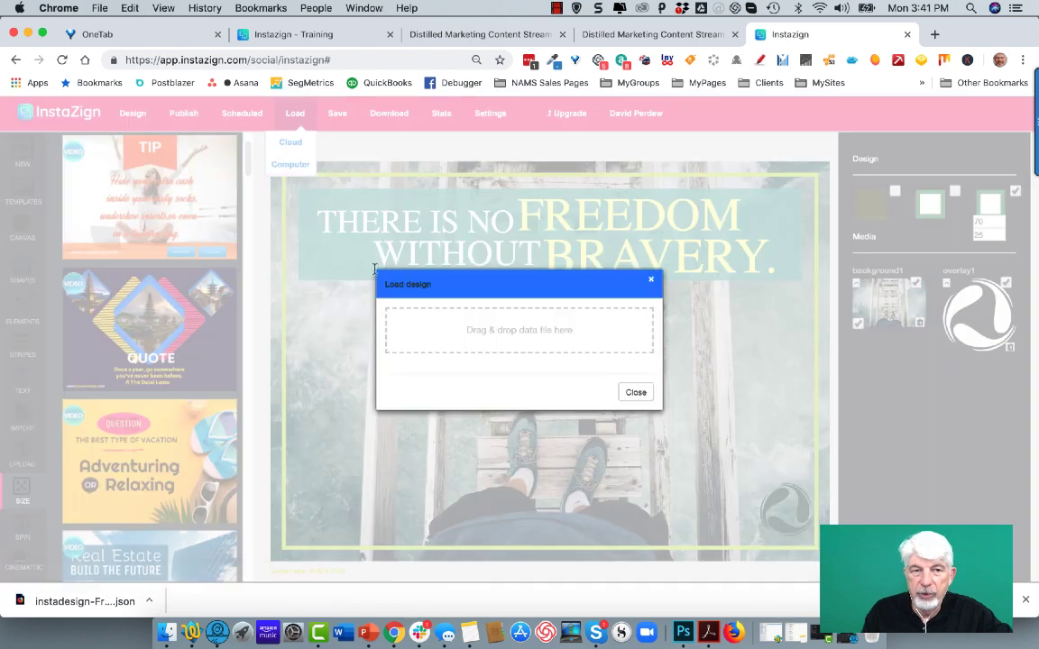
pyautogui.click(174, 636)
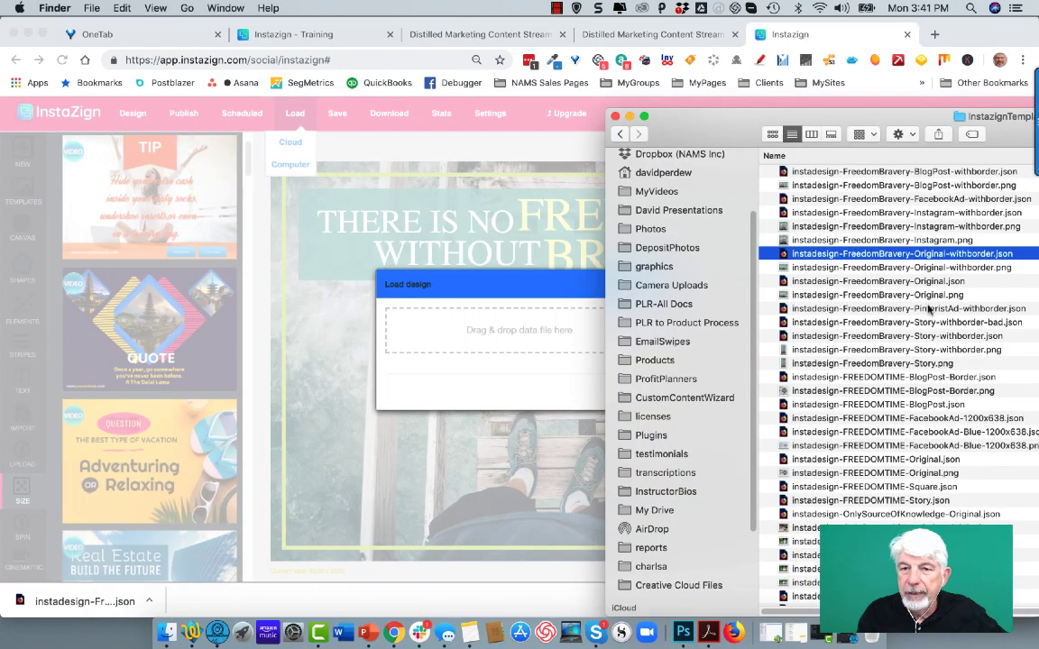
pyautogui.moveTo(915, 322); pyautogui.dragTo(514, 342)
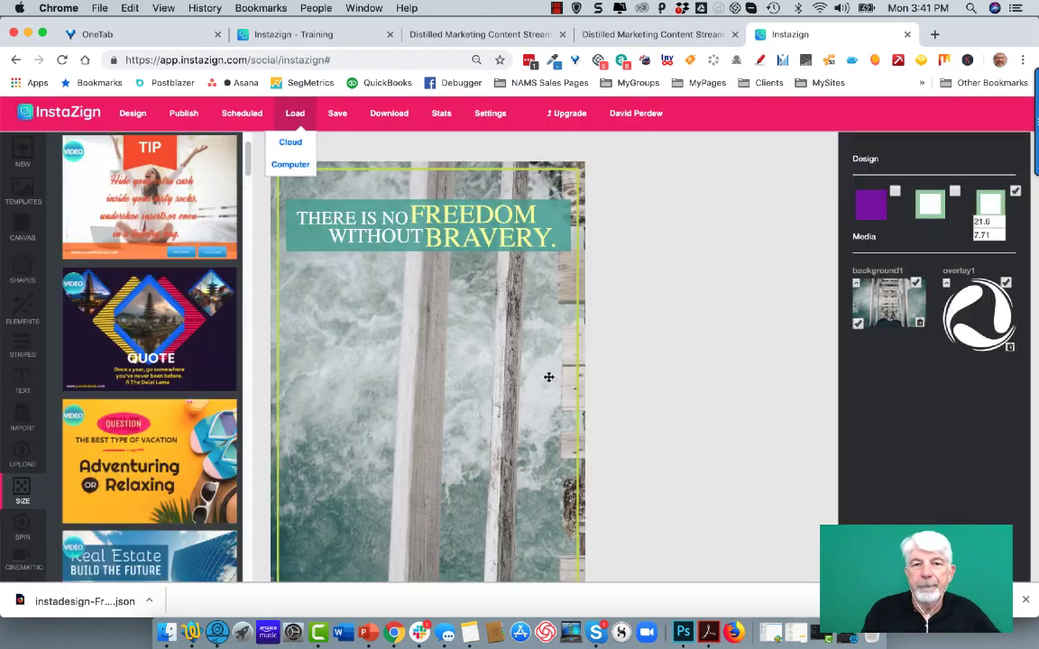
# - Turn off the story design's border and reposition the background photo so the wooden walkway and feet fill the frame
pyautogui.scroll(-3, 522, 350)
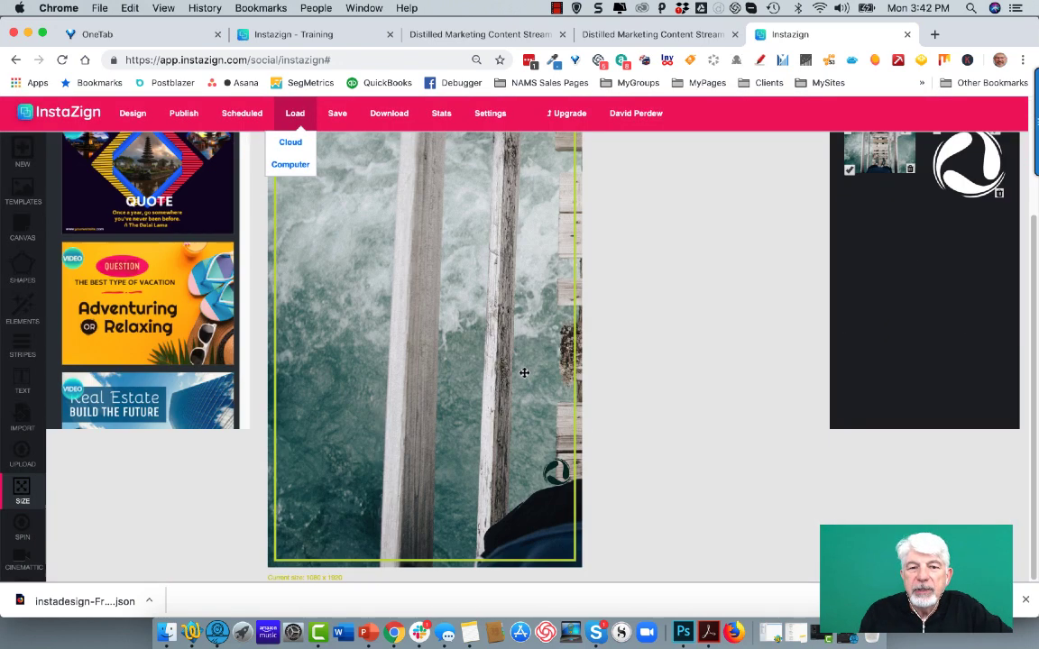
pyautogui.scroll(3, 525, 390)
pyautogui.scroll(-1, 524, 391)
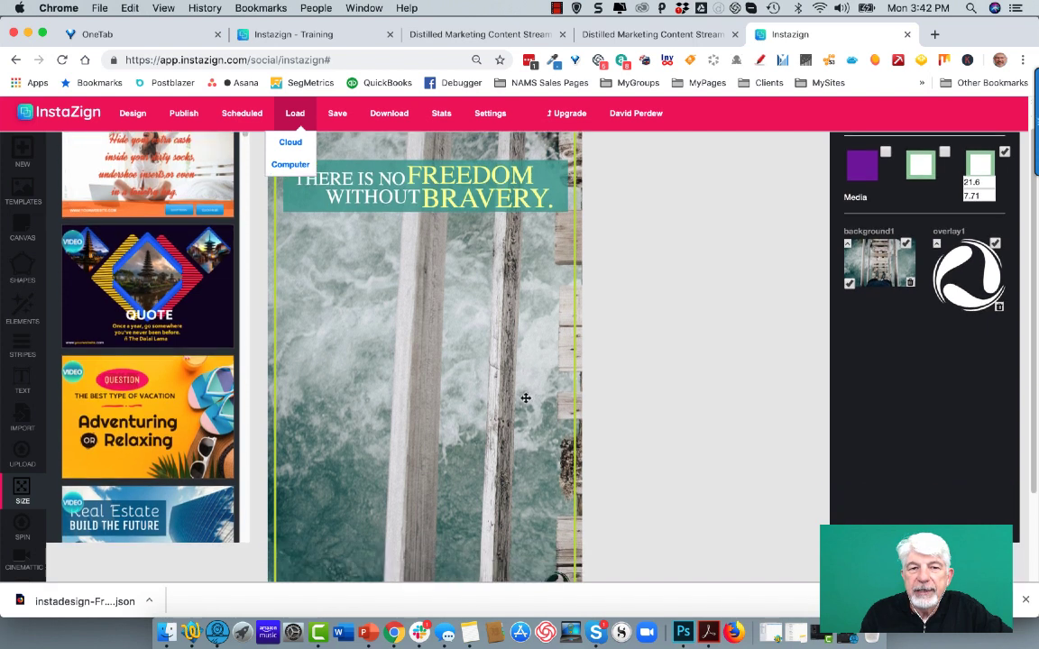
pyautogui.scroll(1, 511, 369)
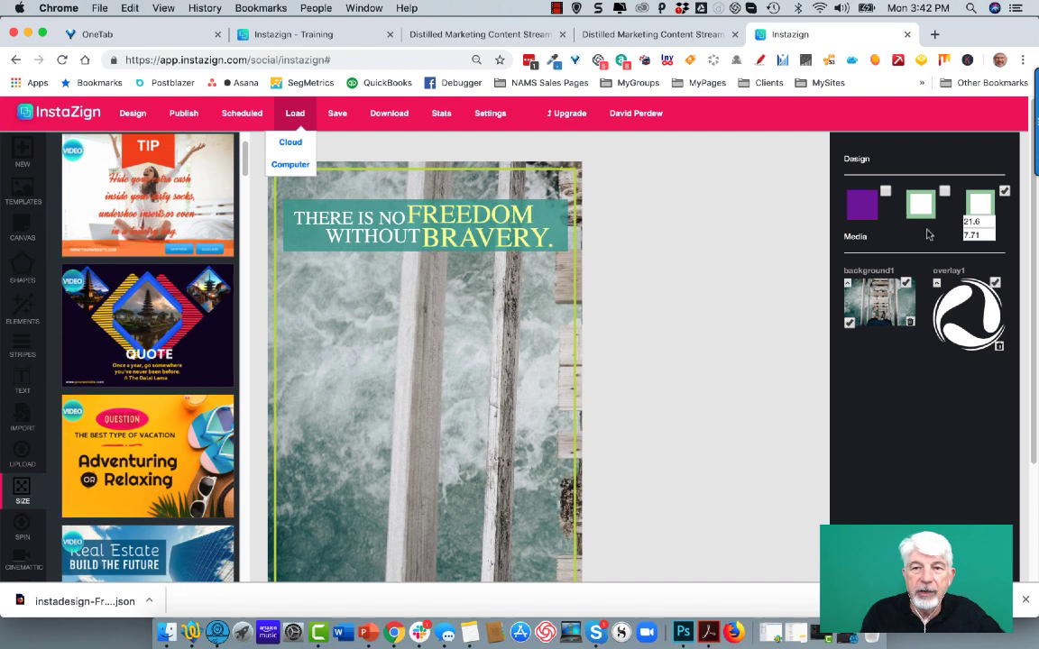
pyautogui.click(1003, 192)
pyautogui.moveTo(524, 311); pyautogui.dragTo(268, 311)
pyautogui.scroll(-3, 711, 308)
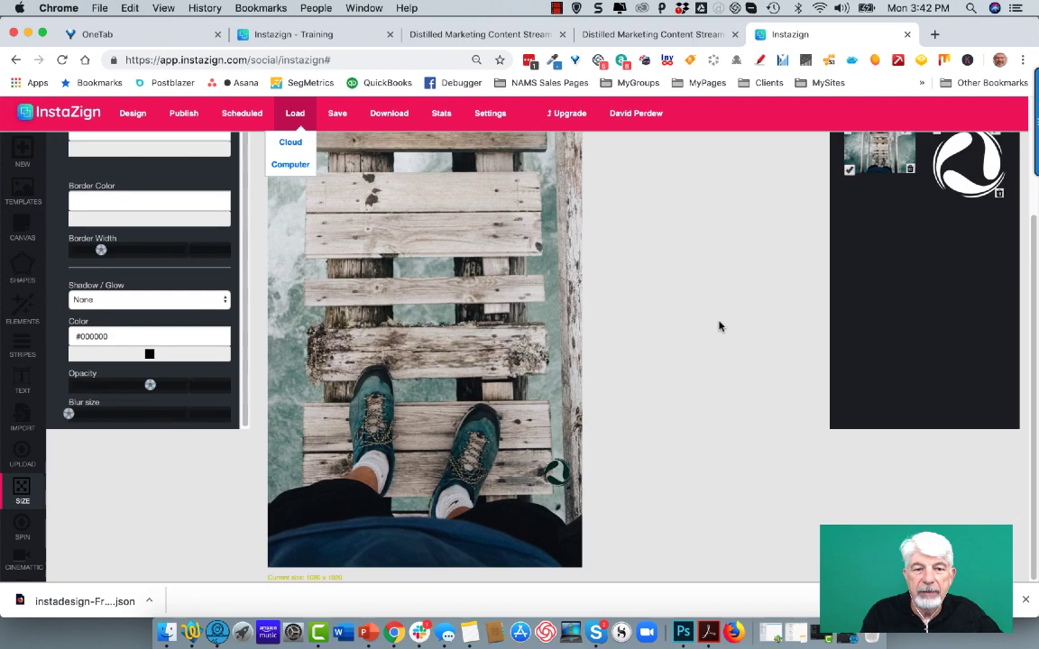
pyautogui.moveTo(433, 301); pyautogui.dragTo(431, 325)
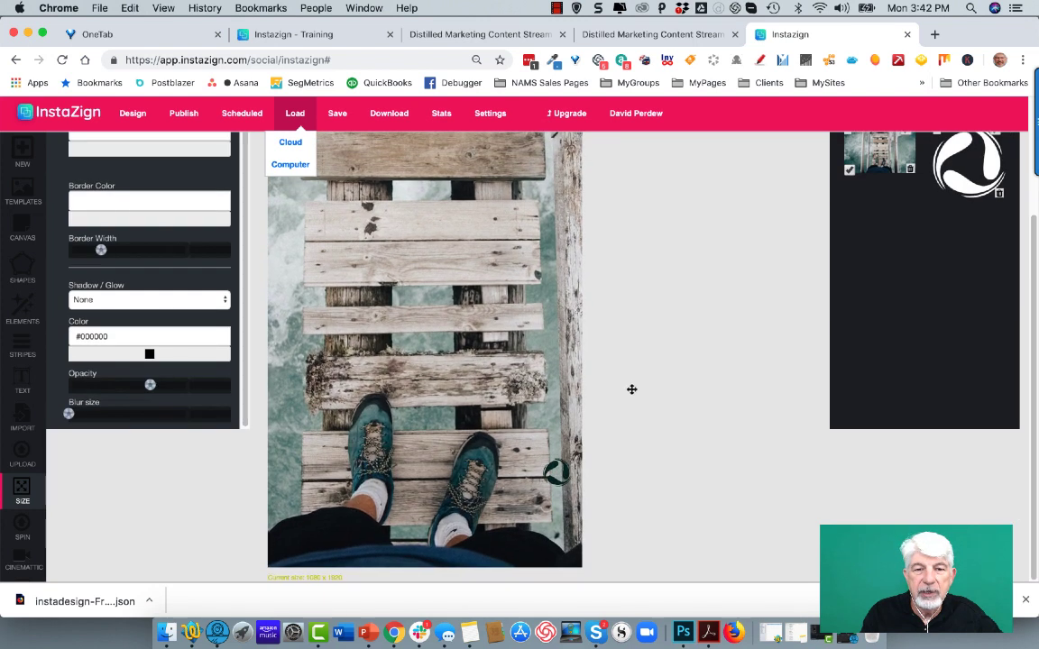
pyautogui.scroll(3, 618, 394)
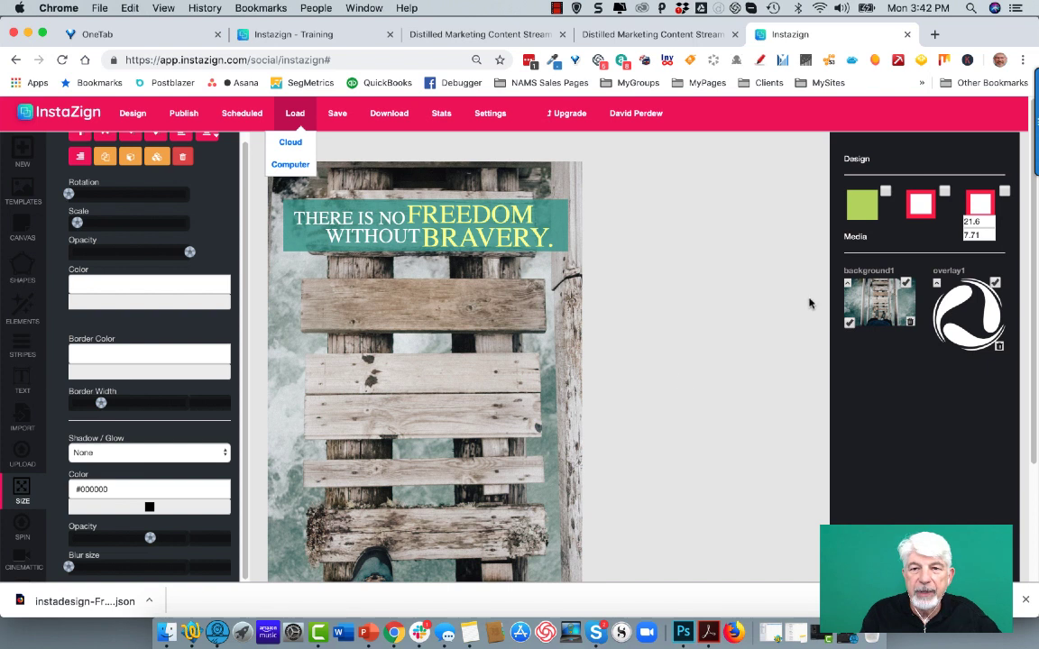
# - Move the grouped quote banner down from the story's upper edge onto the walkway and check the layout
pyautogui.click(397, 203)
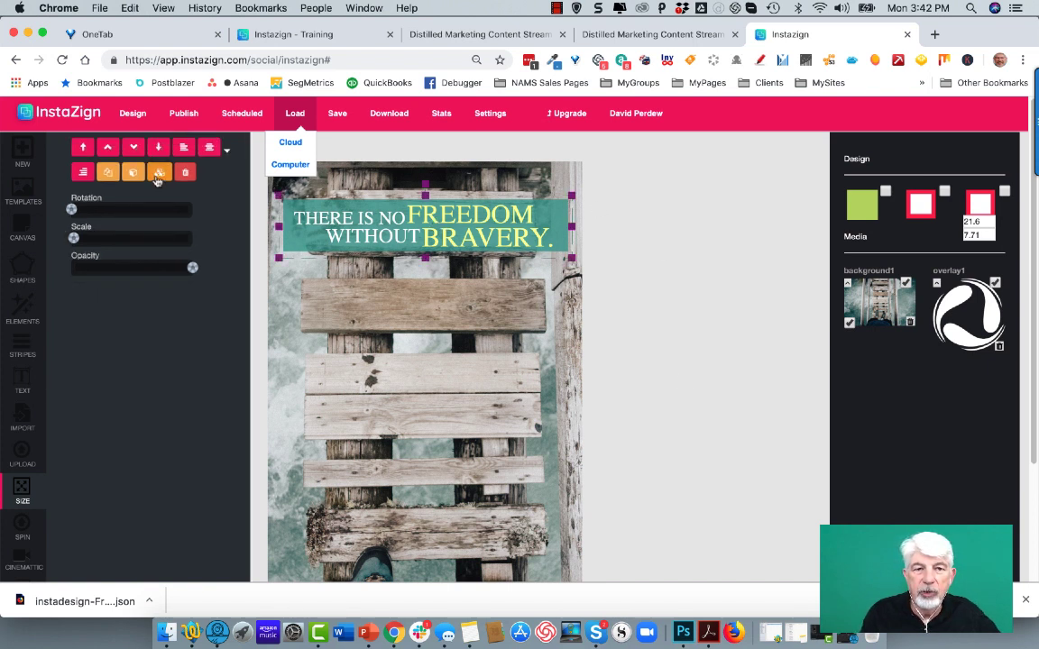
pyautogui.moveTo(426, 225); pyautogui.dragTo(424, 309)
pyautogui.scroll(-3, 702, 327)
pyautogui.scroll(2, 703, 327)
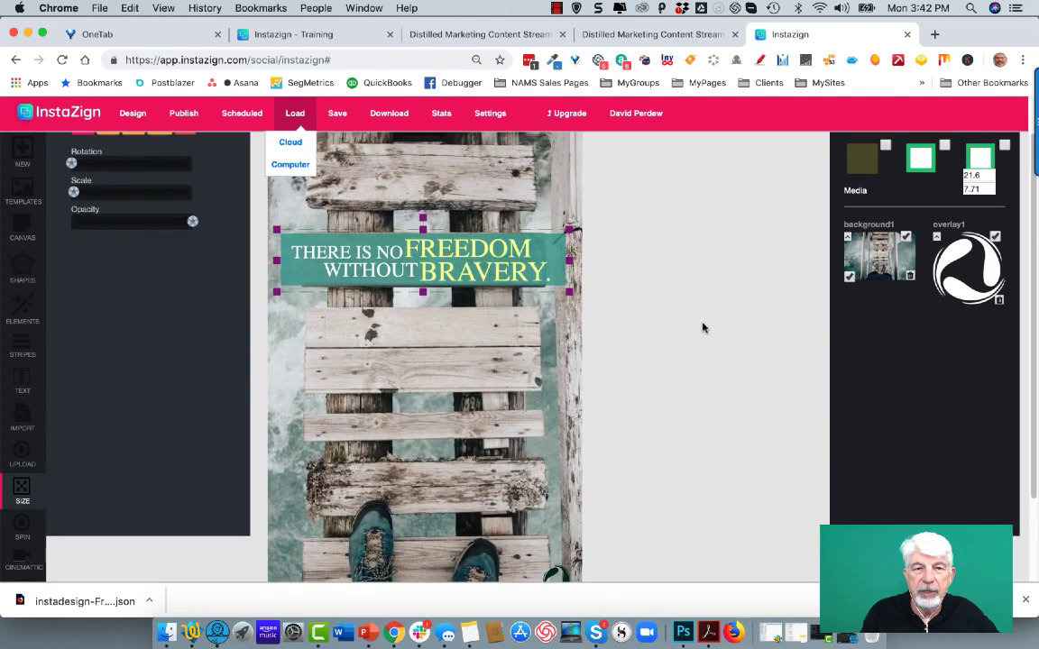
pyautogui.scroll(-1, 699, 322)
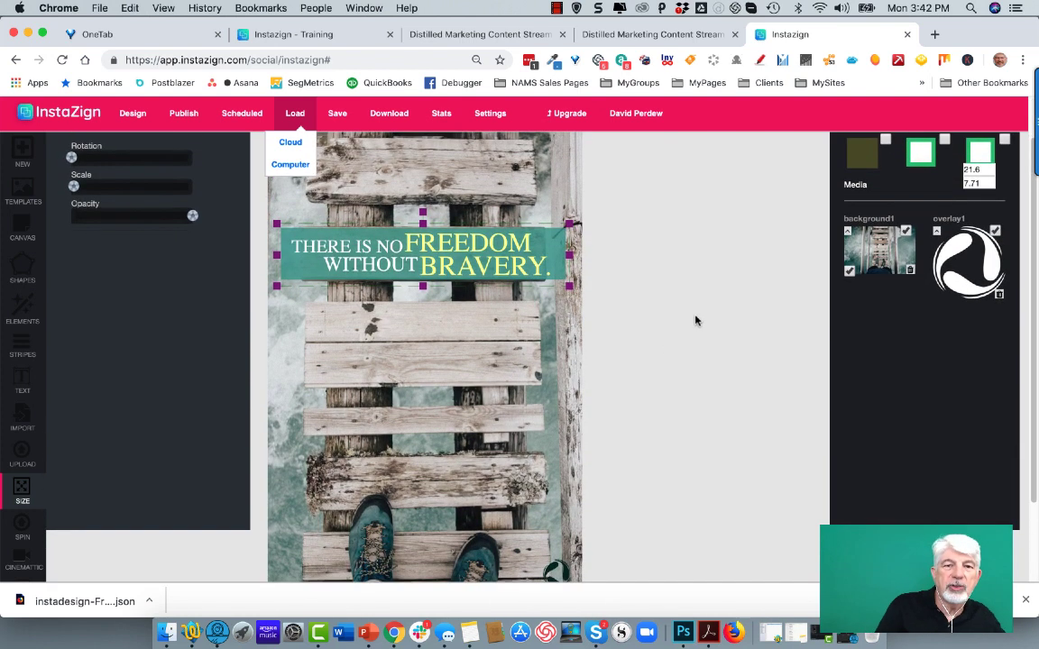
pyautogui.scroll(-2, 691, 325)
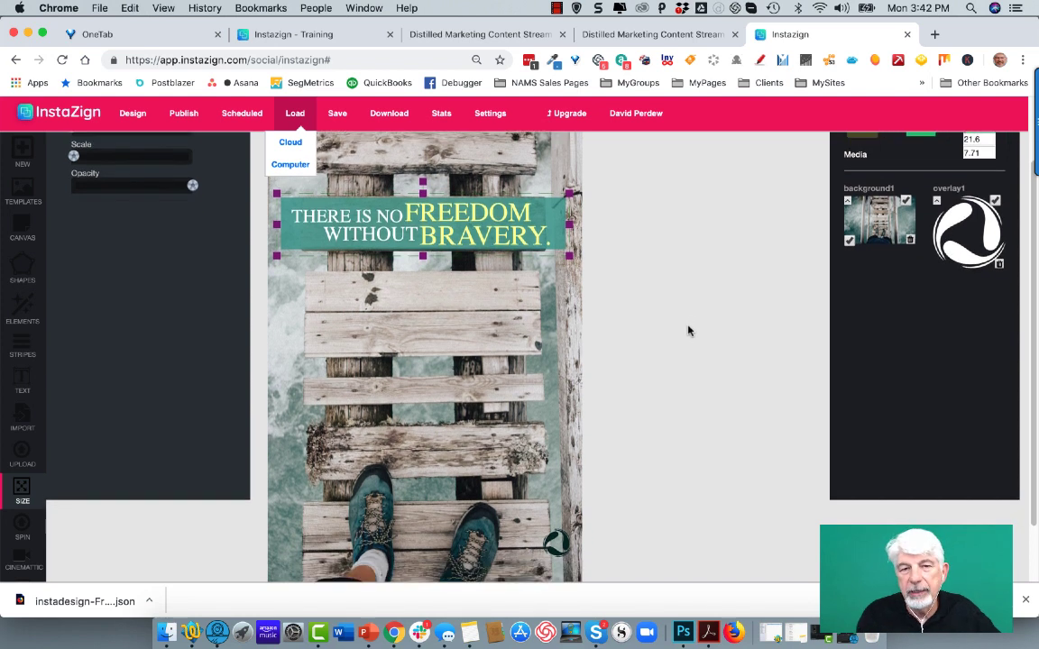
# - Ungroup the quote banner and stretch its teal rectangle downward to more than twice its height
pyautogui.scroll(-2, 685, 341)
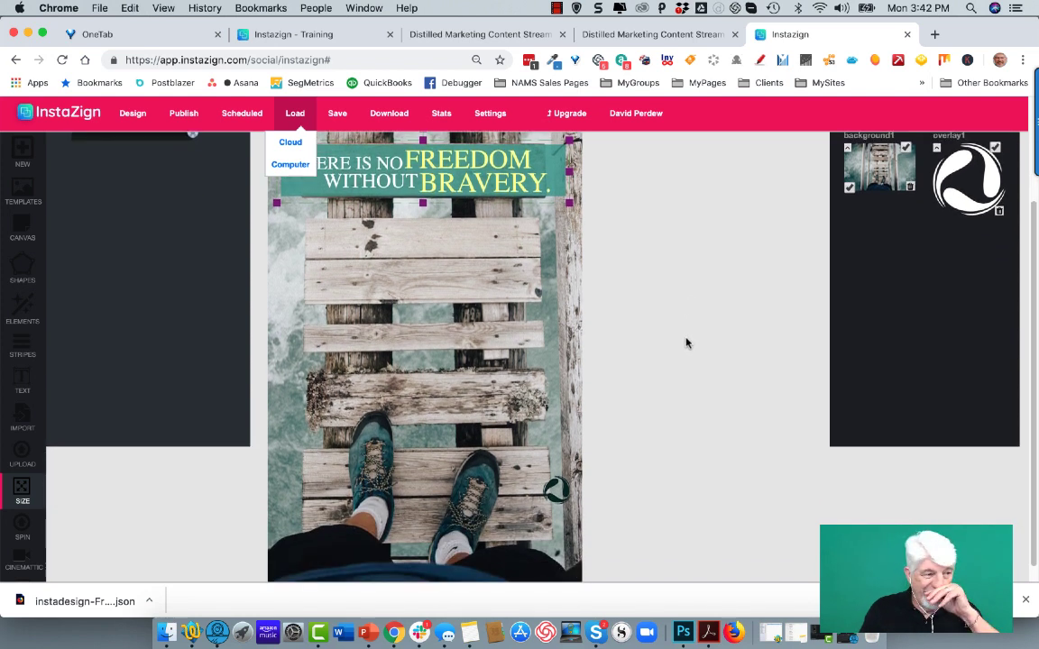
pyautogui.scroll(5, 687, 344)
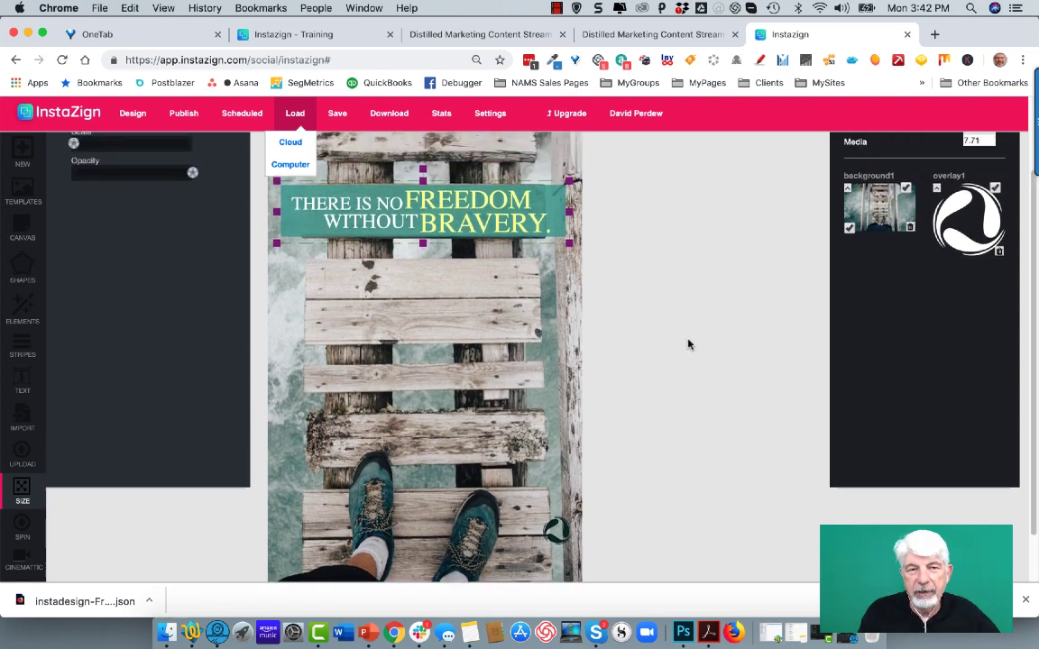
pyautogui.scroll(-5, 688, 343)
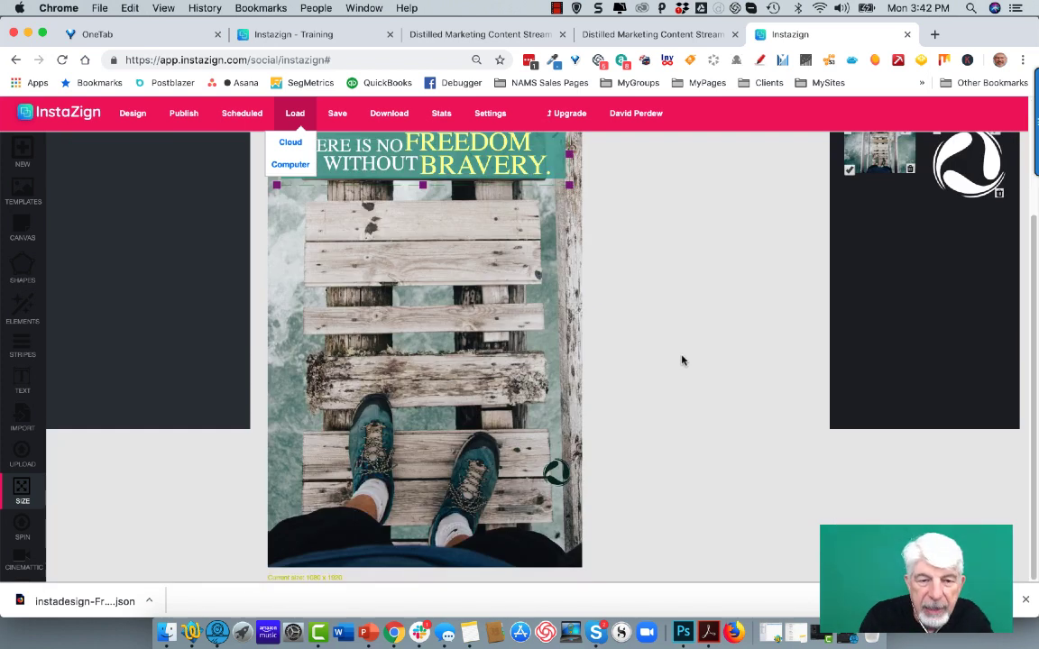
pyautogui.scroll(5, 679, 351)
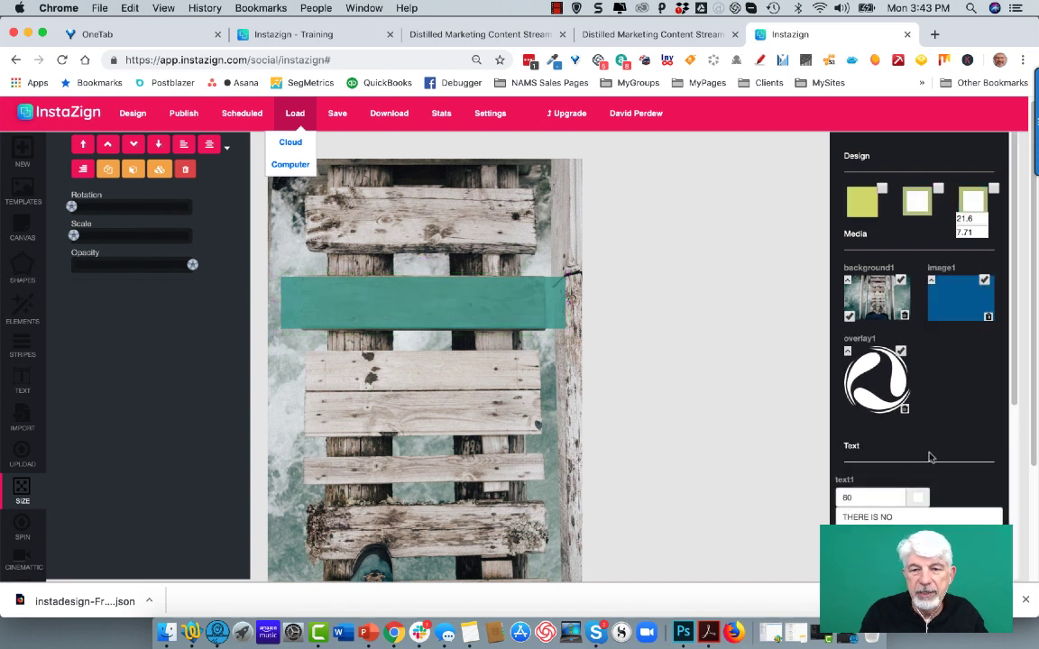
pyautogui.scroll(-5, 941, 454)
pyautogui.scroll(1, 960, 356)
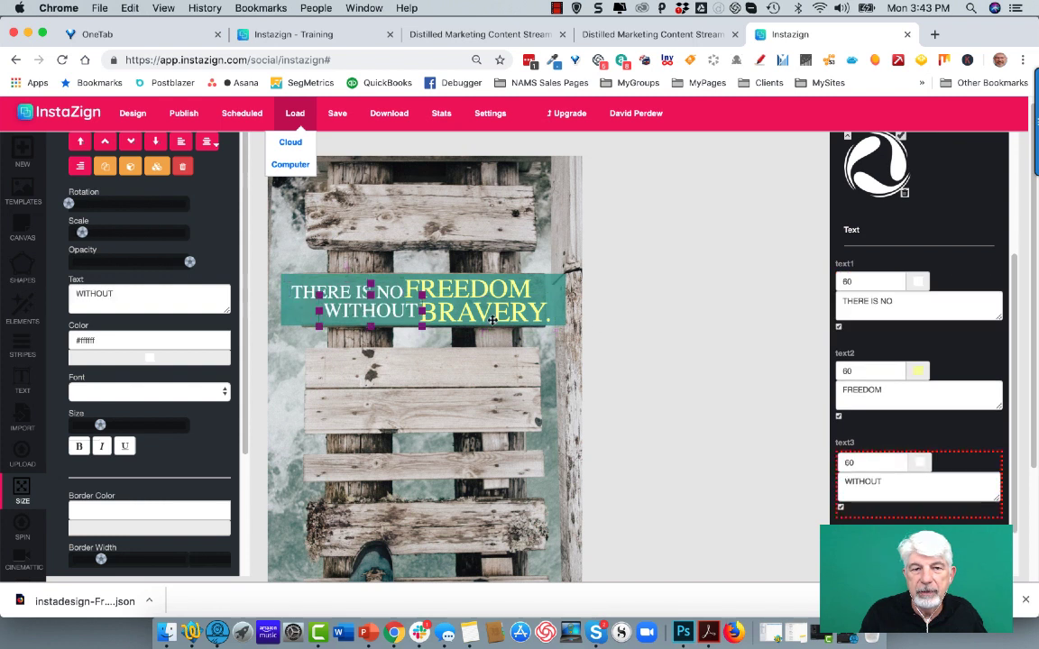
pyautogui.click(551, 295)
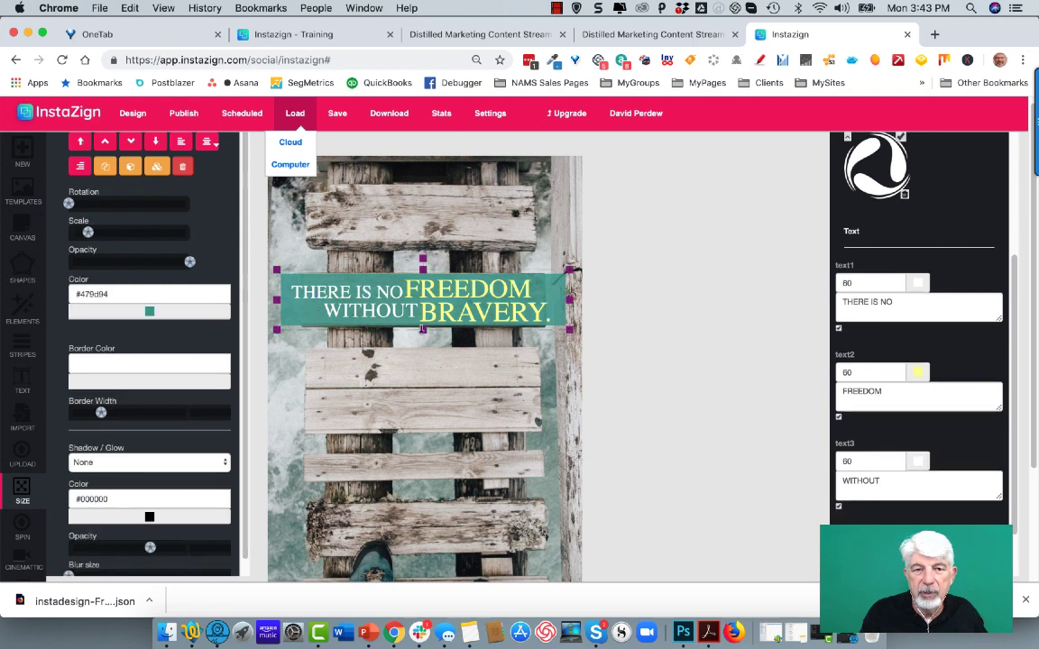
pyautogui.moveTo(422, 330); pyautogui.dragTo(419, 416)
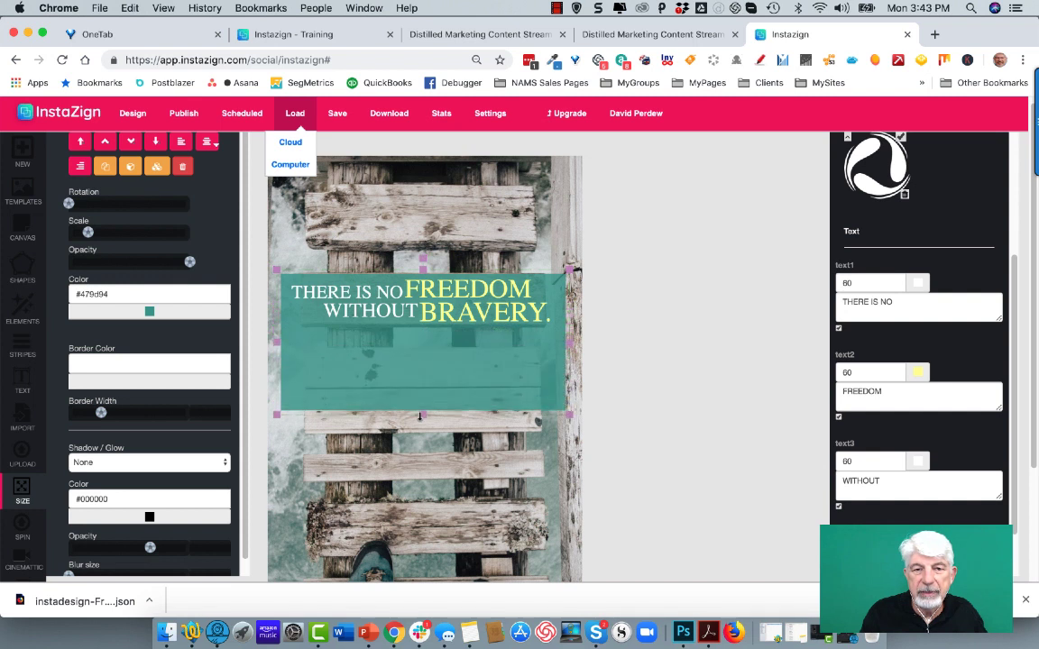
# - Stack the quote as THERE IS NO / FREEDOM / WITHOUT / BRAVERY., enlarge its words, and narrow the teal rectangle around it
pyautogui.click(475, 313)
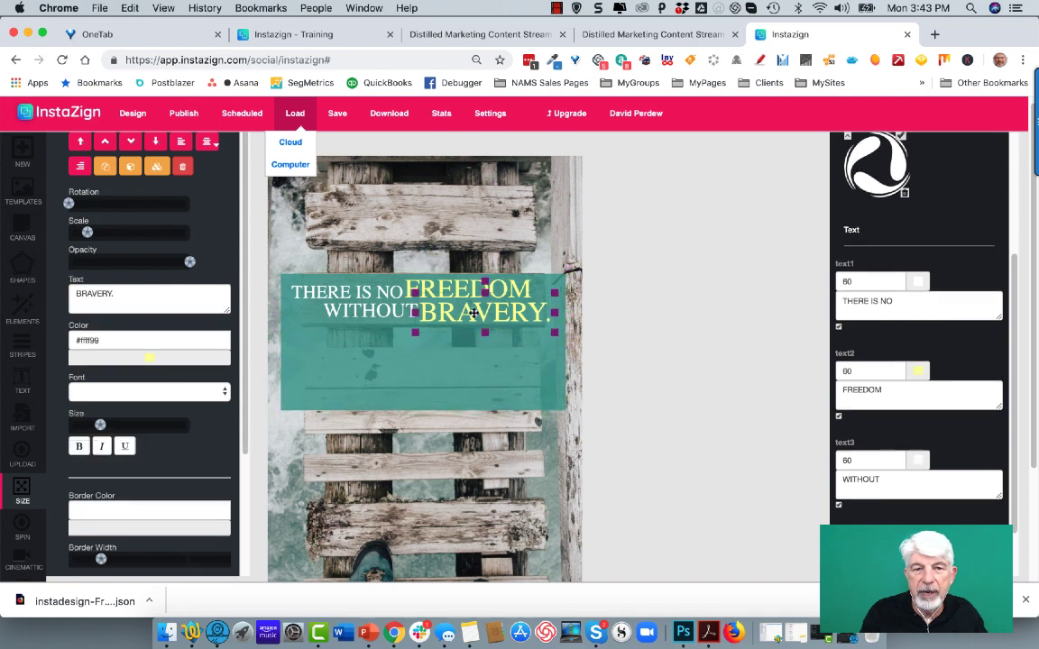
pyautogui.moveTo(472, 312); pyautogui.dragTo(469, 386)
pyautogui.click(365, 310)
pyautogui.moveTo(387, 313); pyautogui.dragTo(370, 360)
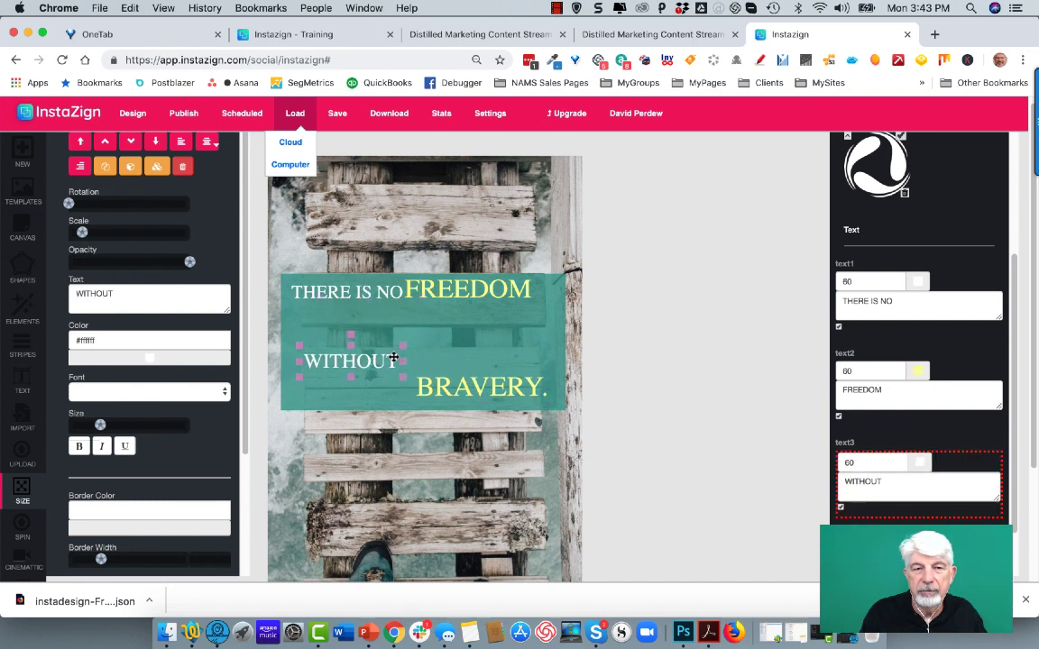
pyautogui.moveTo(405, 346); pyautogui.dragTo(439, 339)
pyautogui.click(460, 388)
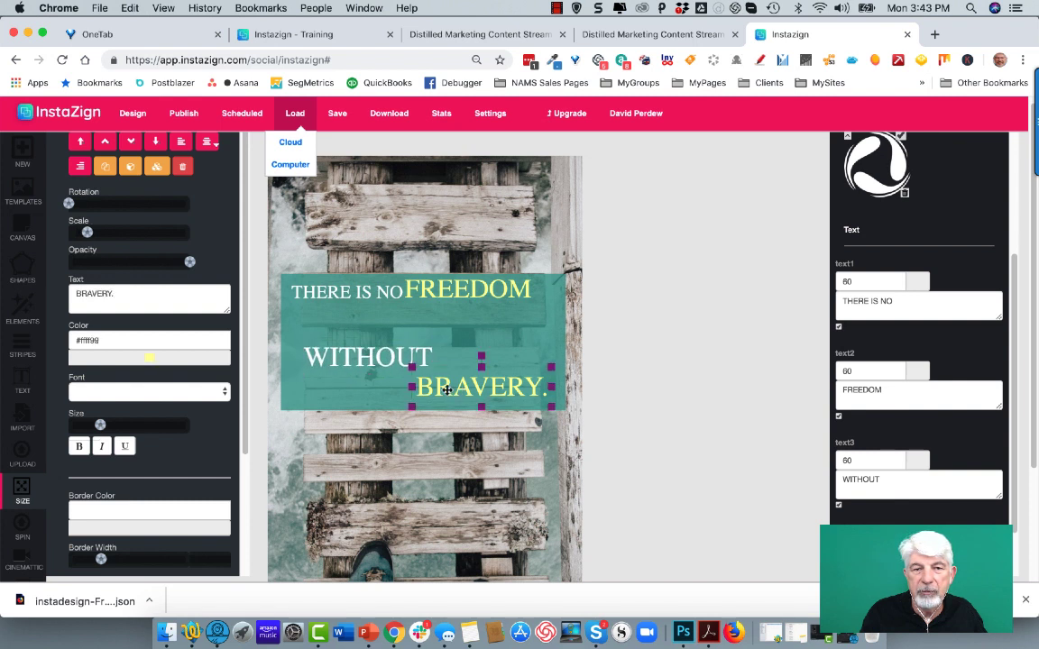
pyautogui.moveTo(411, 368); pyautogui.dragTo(377, 357)
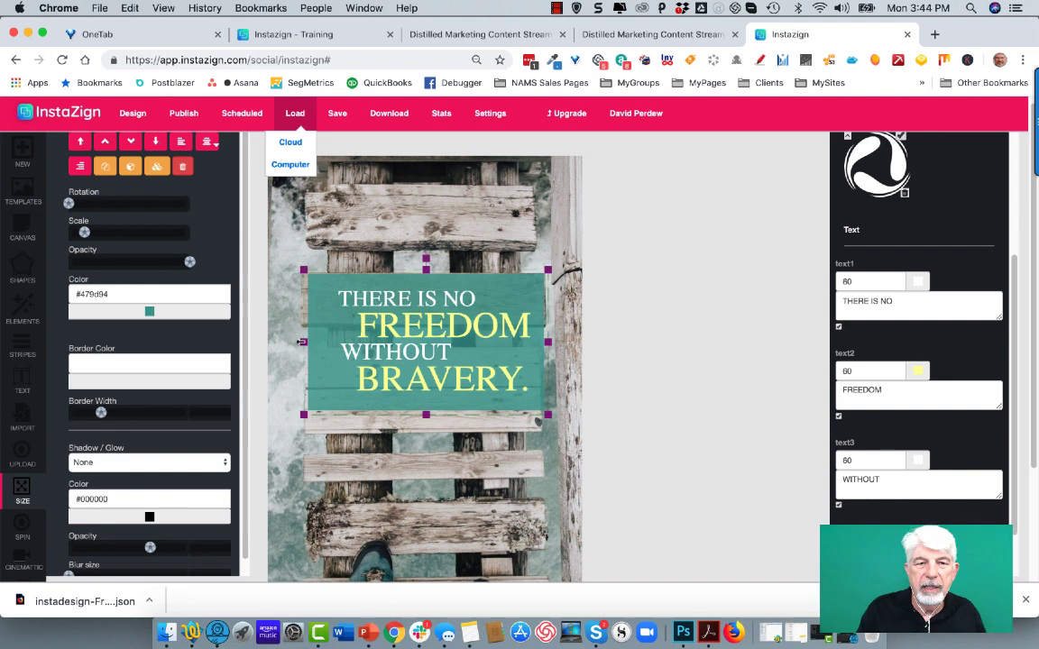
pyautogui.moveTo(305, 341)
pyautogui.mouseDown()
pyautogui.moveTo(325, 343)
pyautogui.moveTo(316, 343)
pyautogui.mouseUp()
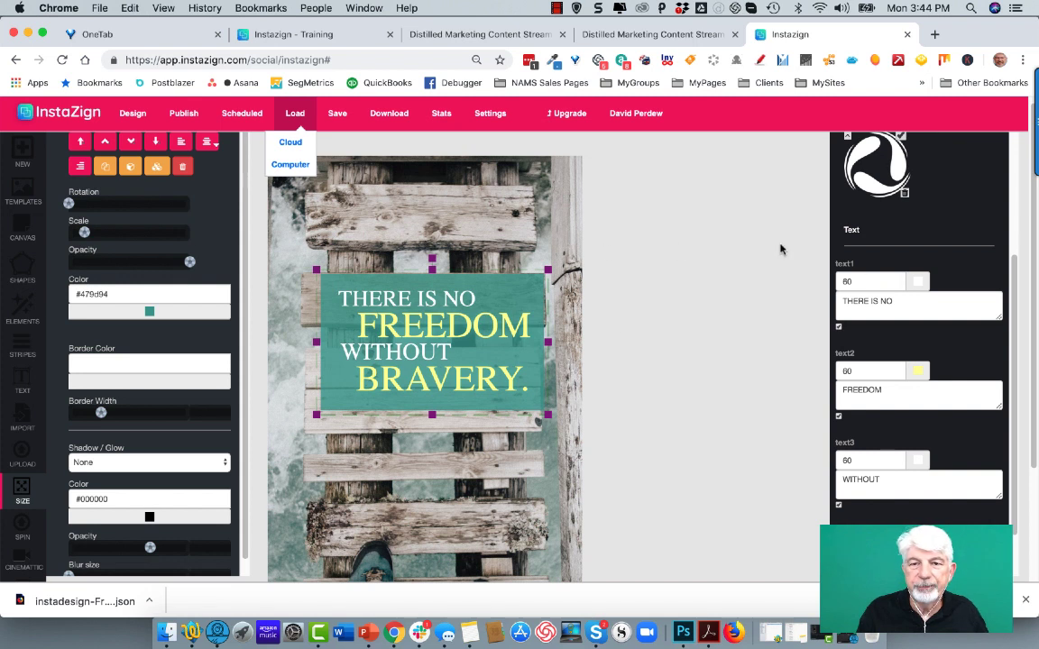
# - With the background photo made unselectable, group the teal rectangle with the quote text and shift the group slightly down and left
pyautogui.scroll(5, 831, 262)
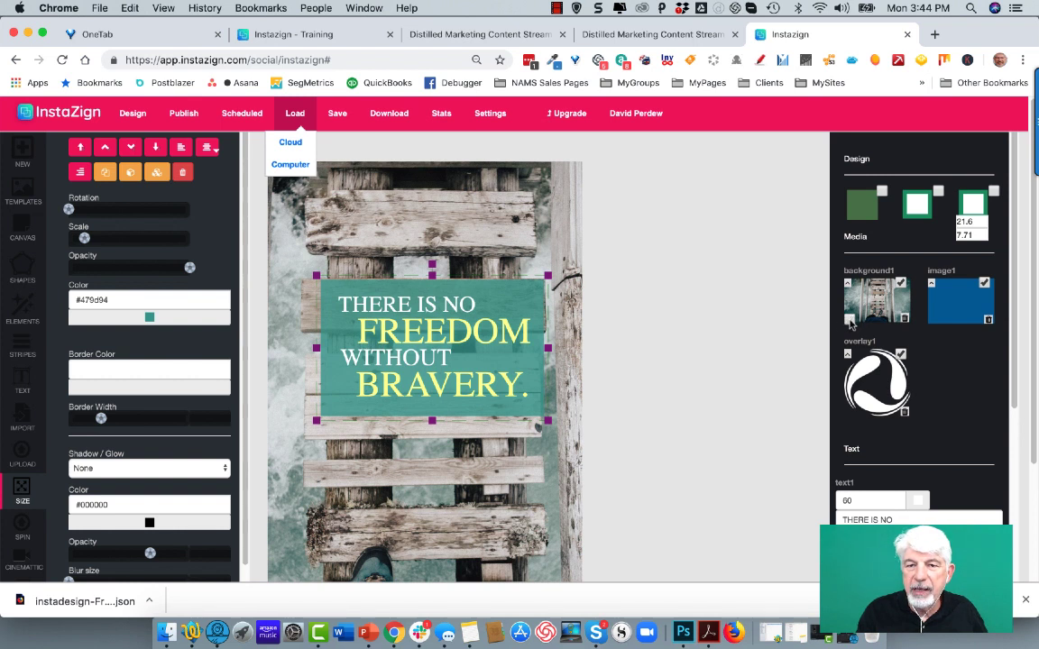
pyautogui.click(524, 217)
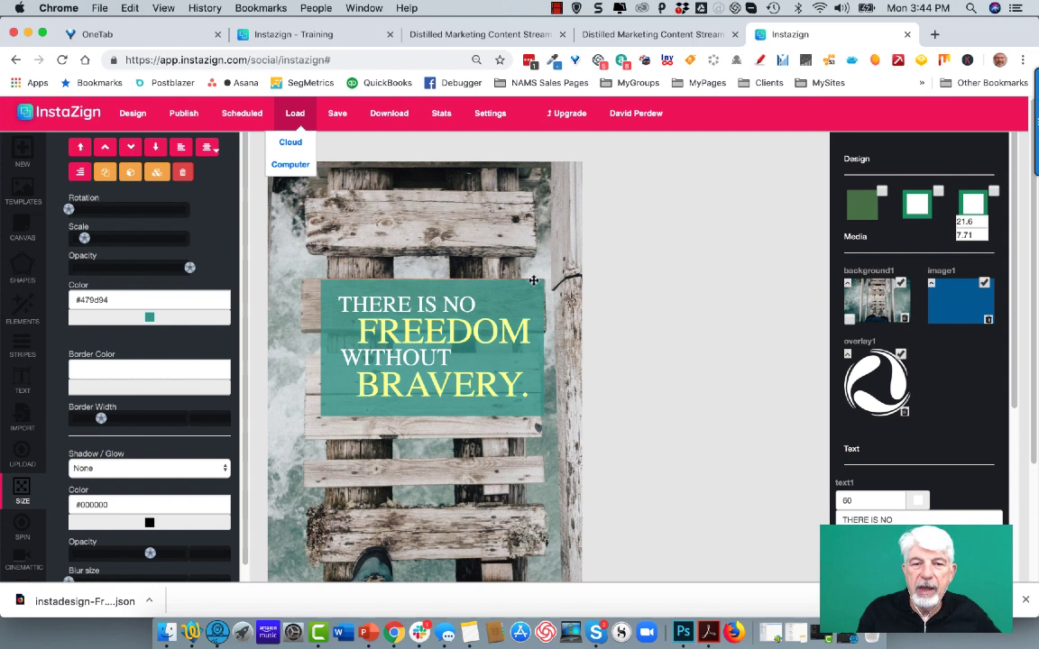
pyautogui.moveTo(298, 257); pyautogui.dragTo(553, 433)
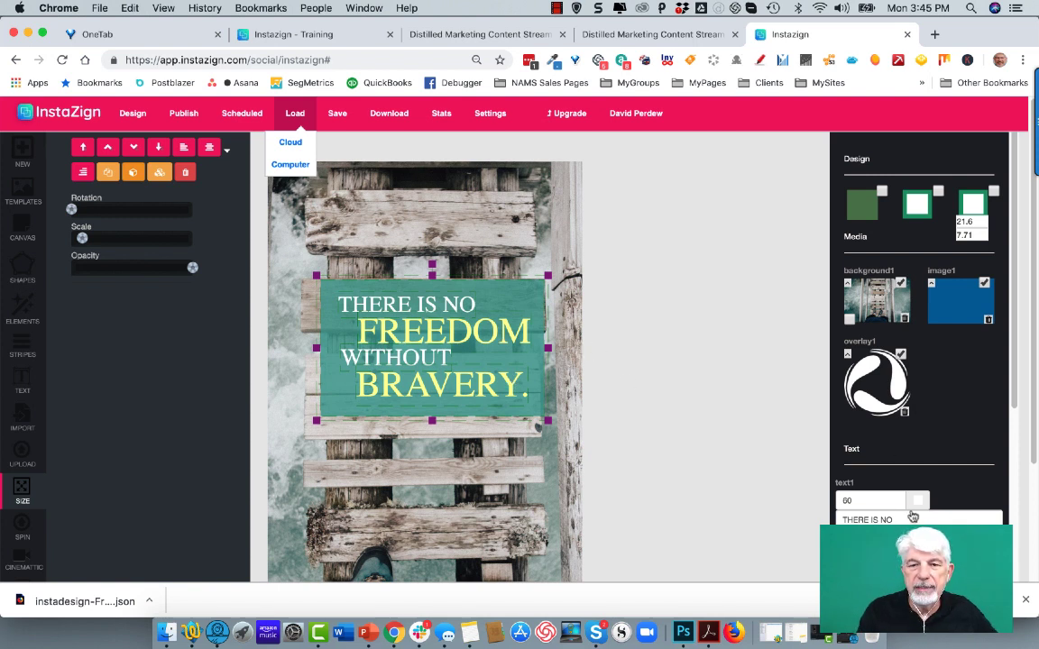
pyautogui.click(720, 483)
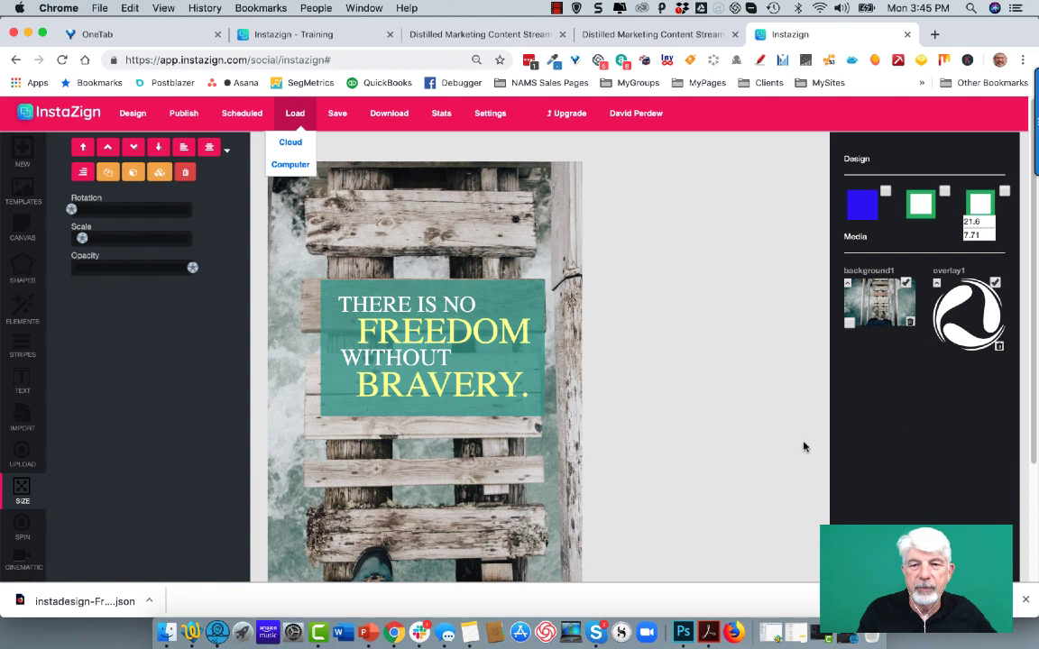
pyautogui.moveTo(493, 300)
pyautogui.mouseDown()
pyautogui.moveTo(480, 288)
pyautogui.moveTo(499, 324)
pyautogui.moveTo(489, 310)
pyautogui.mouseUp()
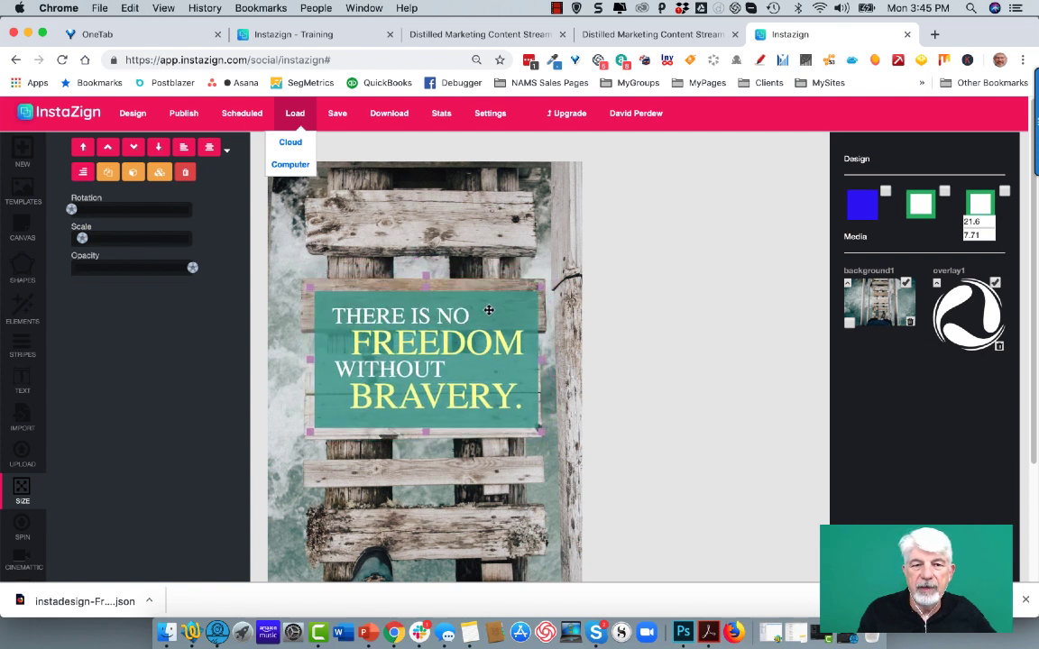
# - Recolor the logo beside the feet to #ffffff and move it down and inward, away from the photo's edge
pyautogui.scroll(-3, 508, 359)
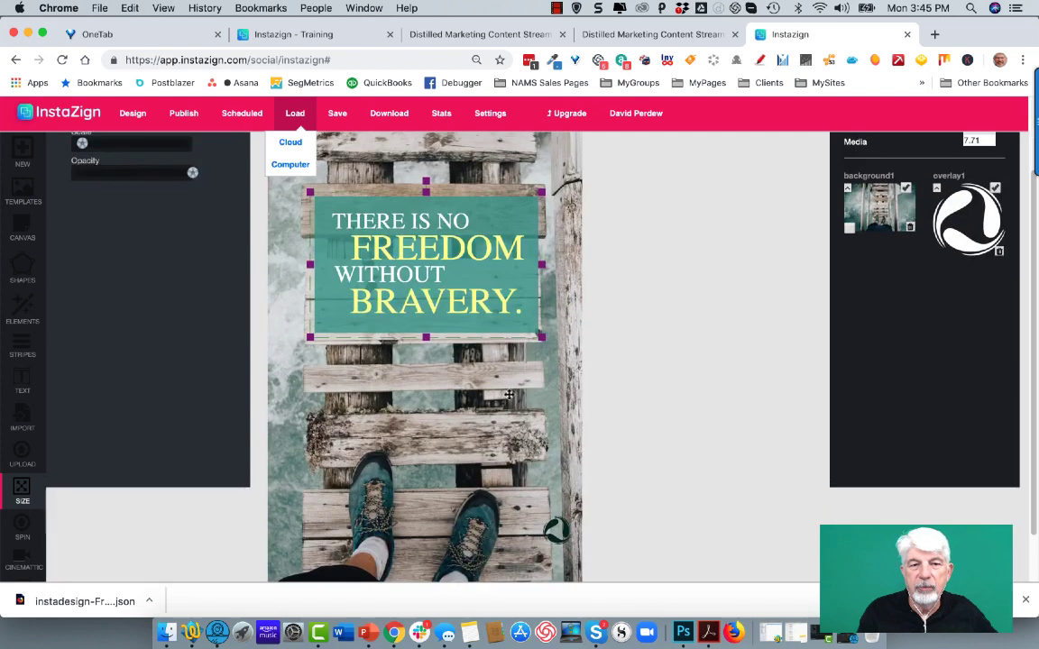
pyautogui.scroll(-1, 514, 405)
pyautogui.scroll(4, 595, 393)
pyautogui.scroll(-4, 614, 382)
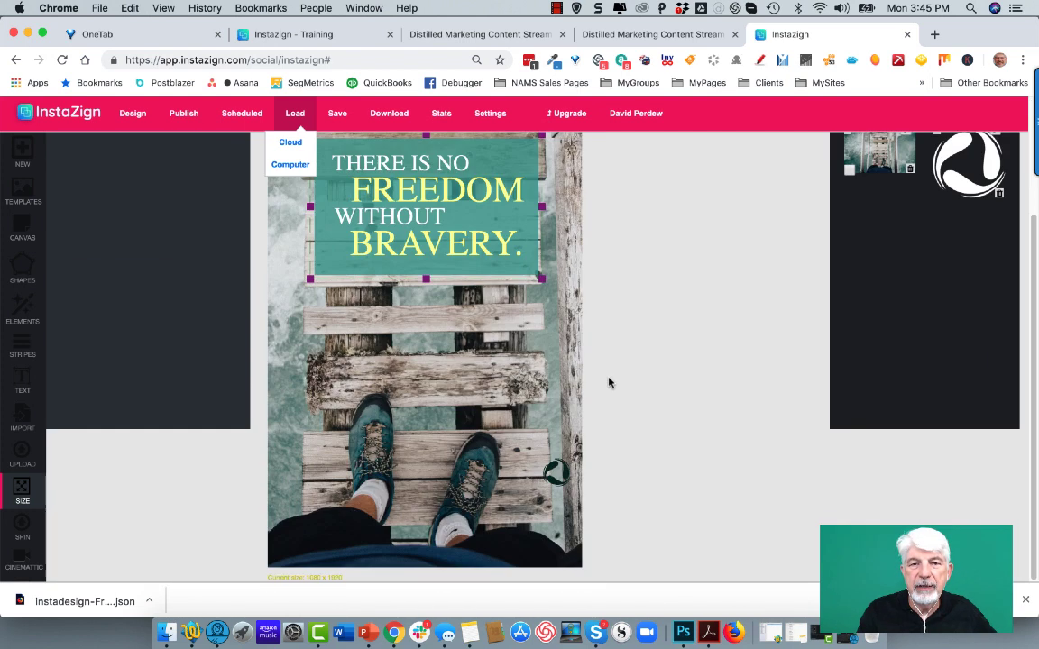
pyautogui.click(554, 468)
pyautogui.scroll(4, 162, 270)
pyautogui.moveTo(121, 297); pyautogui.dragTo(79, 298)
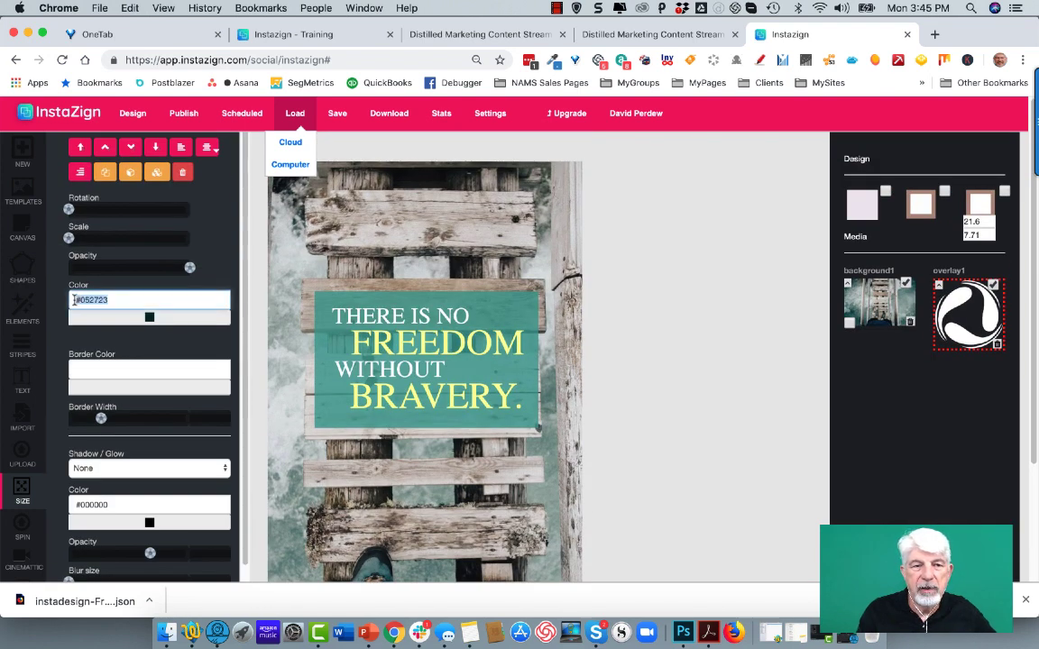
pyautogui.write('#ffffff')
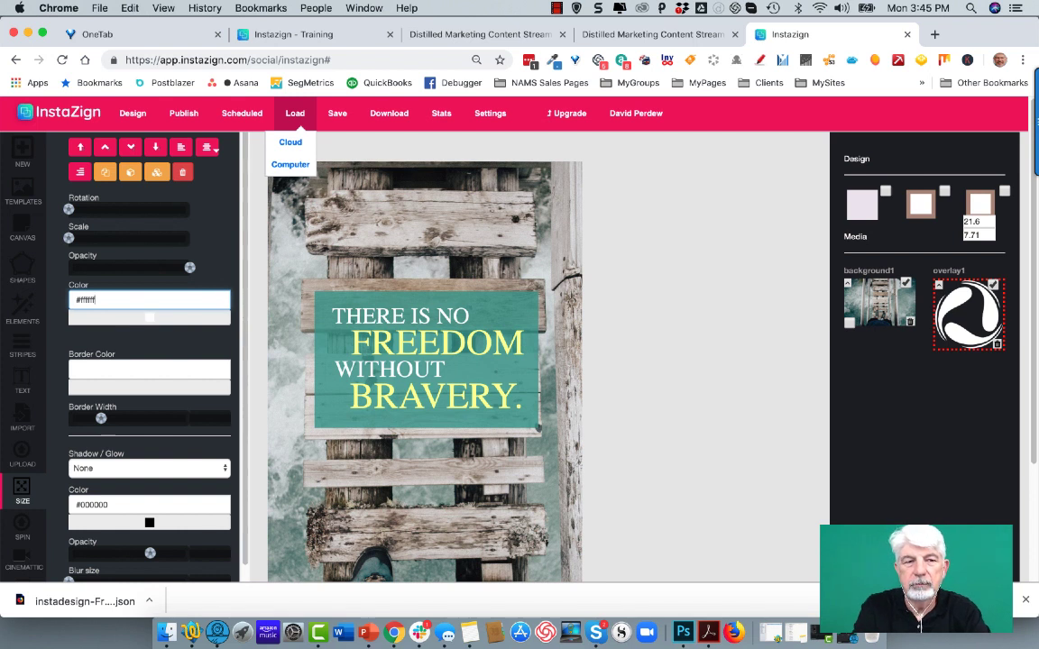
pyautogui.scroll(-3, 738, 350)
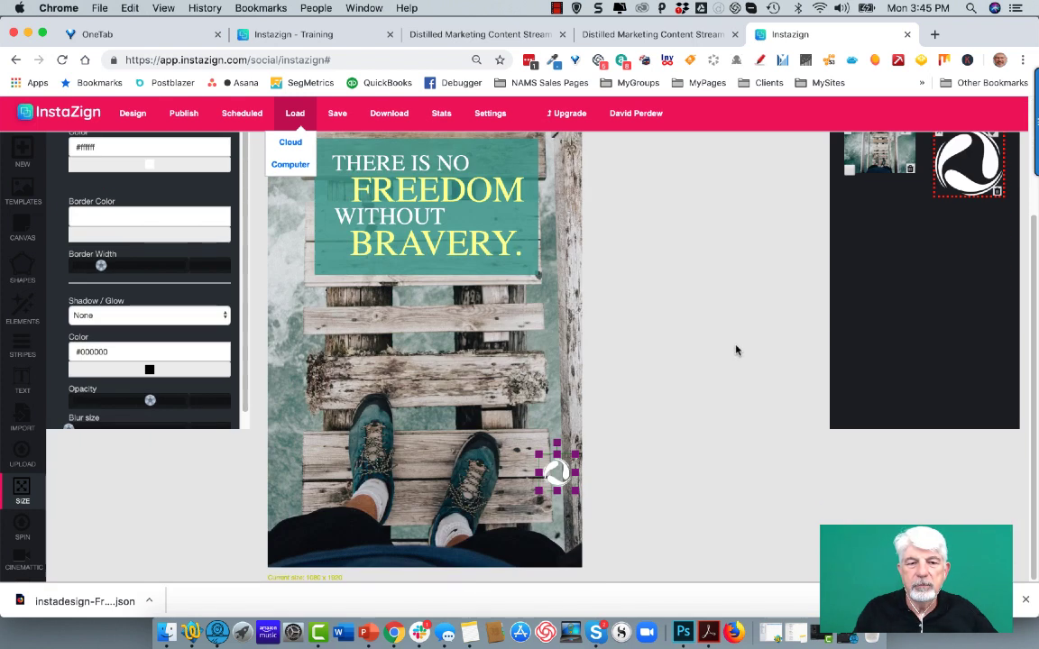
pyautogui.moveTo(555, 474); pyautogui.dragTo(532, 511)
pyautogui.scroll(3, 687, 446)
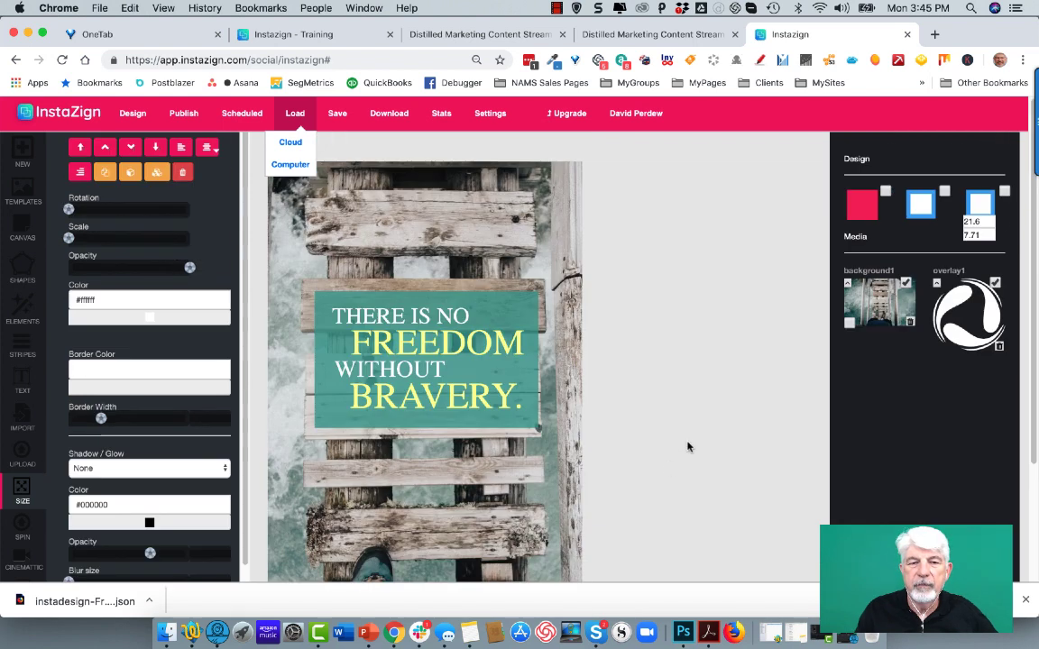
# - Turn the story design's inset line border back on and check its clearance around the logo and quote
pyautogui.scroll(-3, 622, 251)
pyautogui.scroll(3, 635, 265)
pyautogui.click(1004, 191)
pyautogui.scroll(-3, 689, 293)
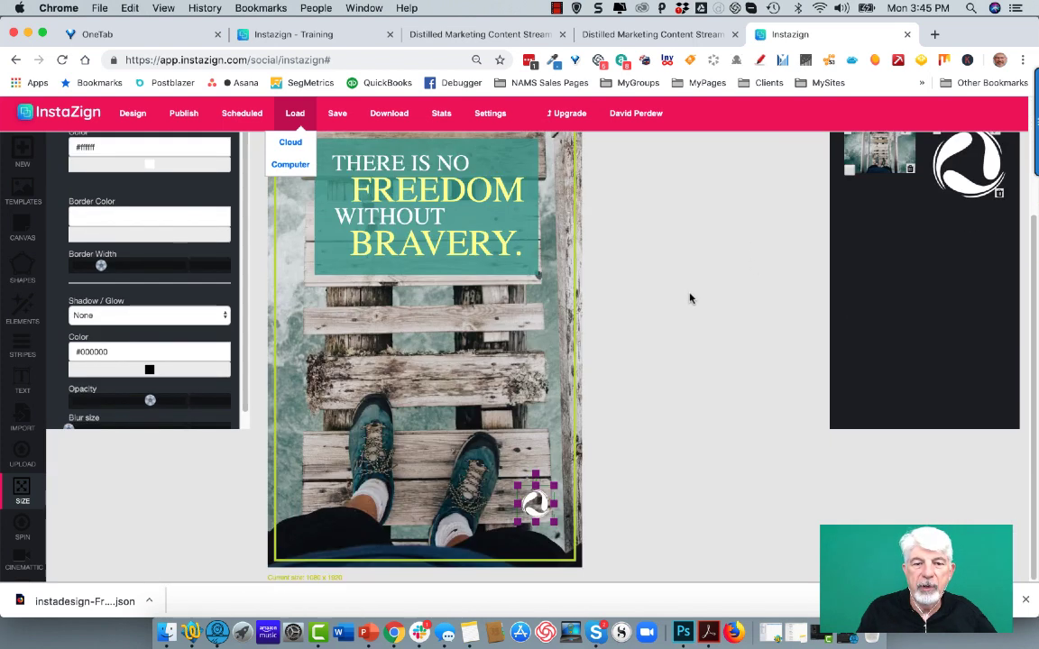
pyautogui.scroll(3, 694, 298)
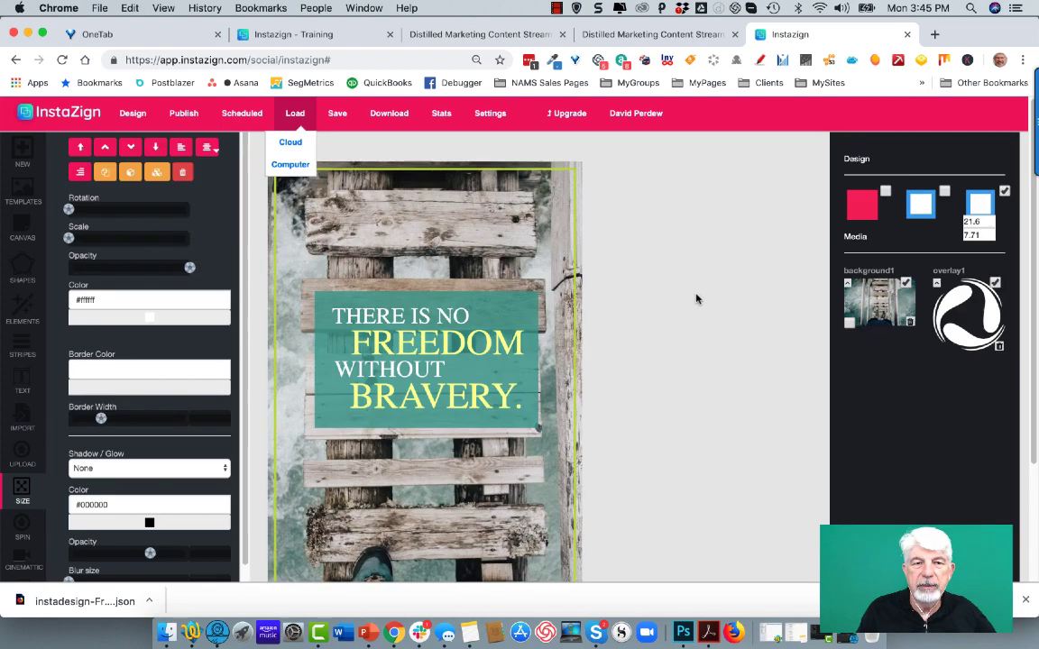
# - Save the story design to the computer as JSON in InstazignTemplates, replacing instadesign-FreedomBravery-Story-withborder
pyautogui.click(340, 120)
pyautogui.click(332, 164)
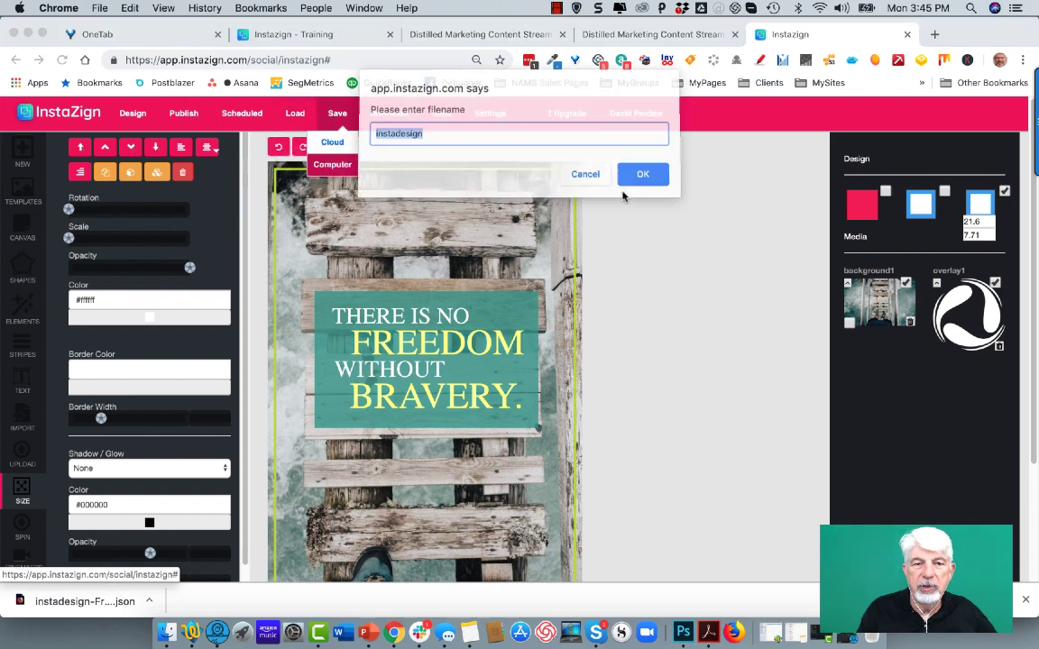
pyautogui.click(636, 171)
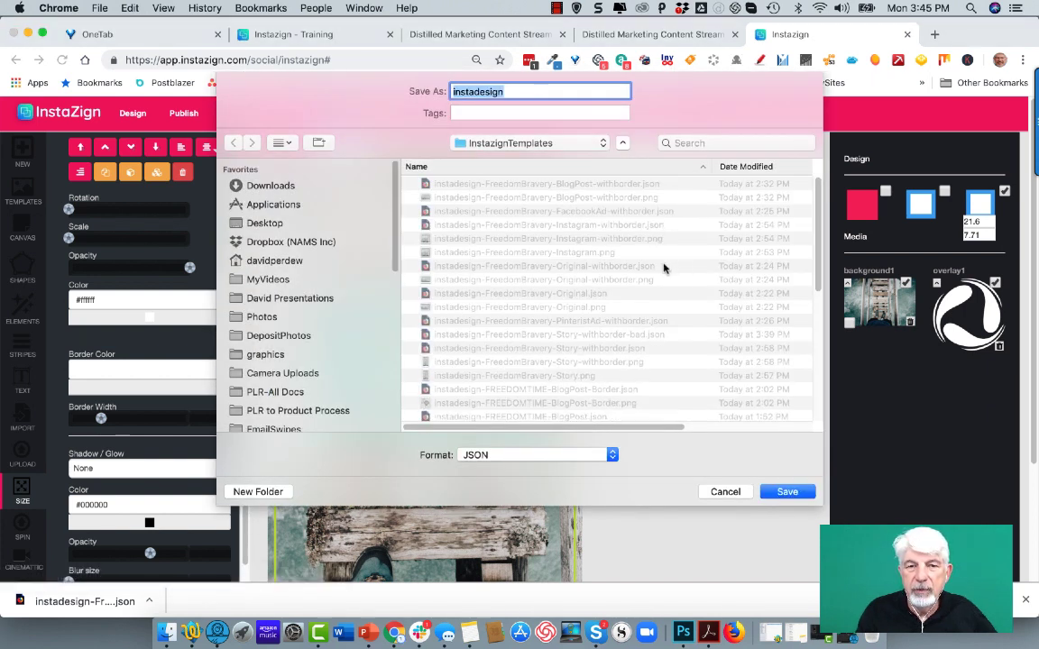
pyautogui.scroll(-2, 663, 268)
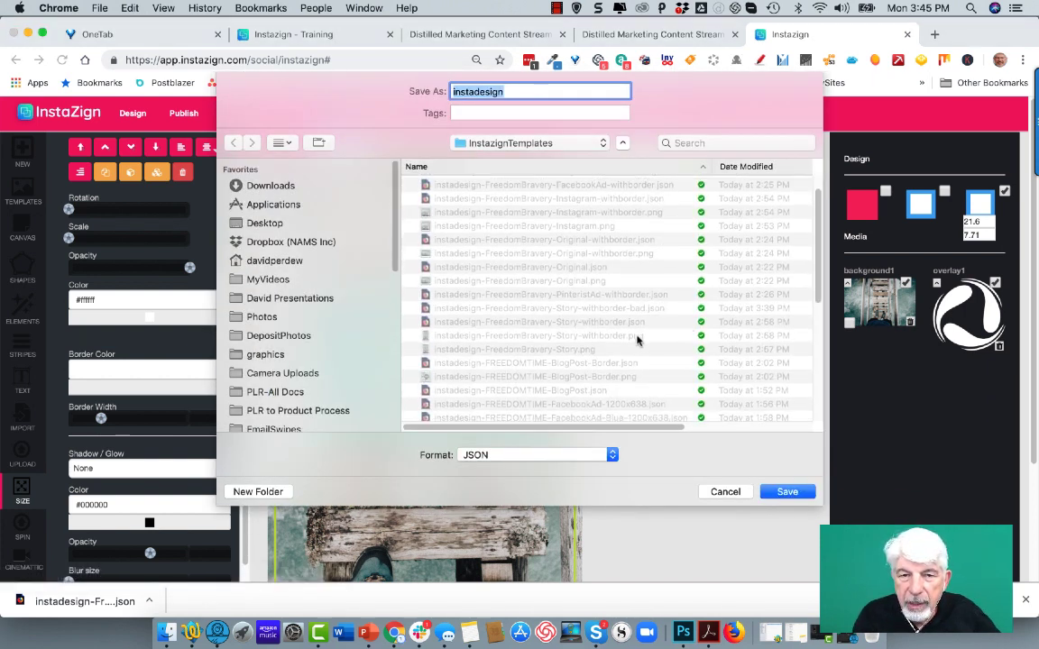
pyautogui.click(592, 336)
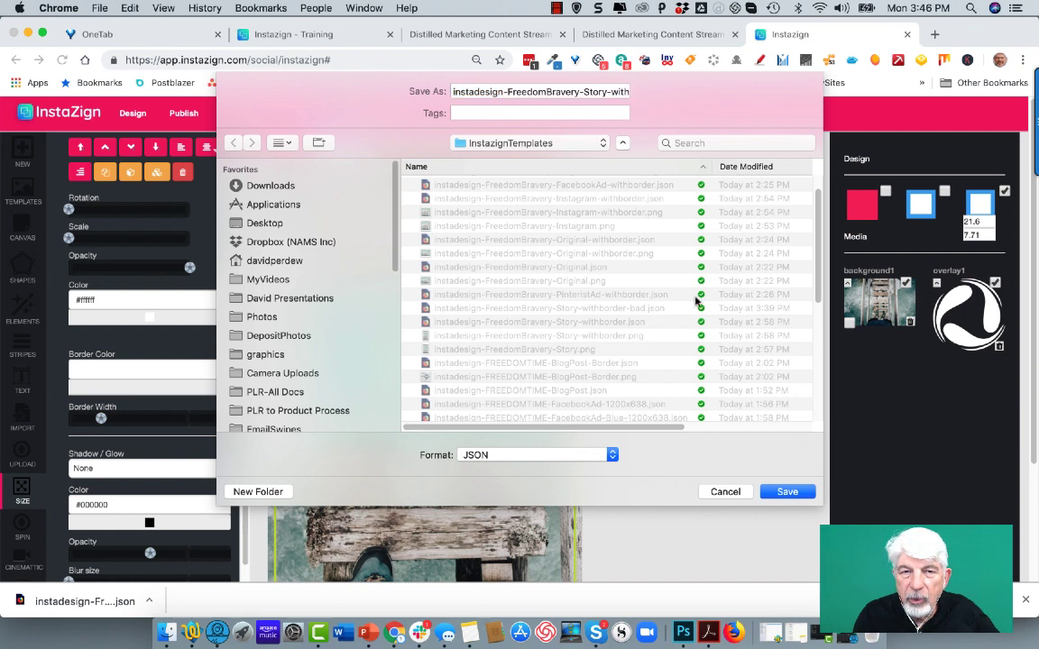
pyautogui.click(788, 492)
pyautogui.click(617, 172)
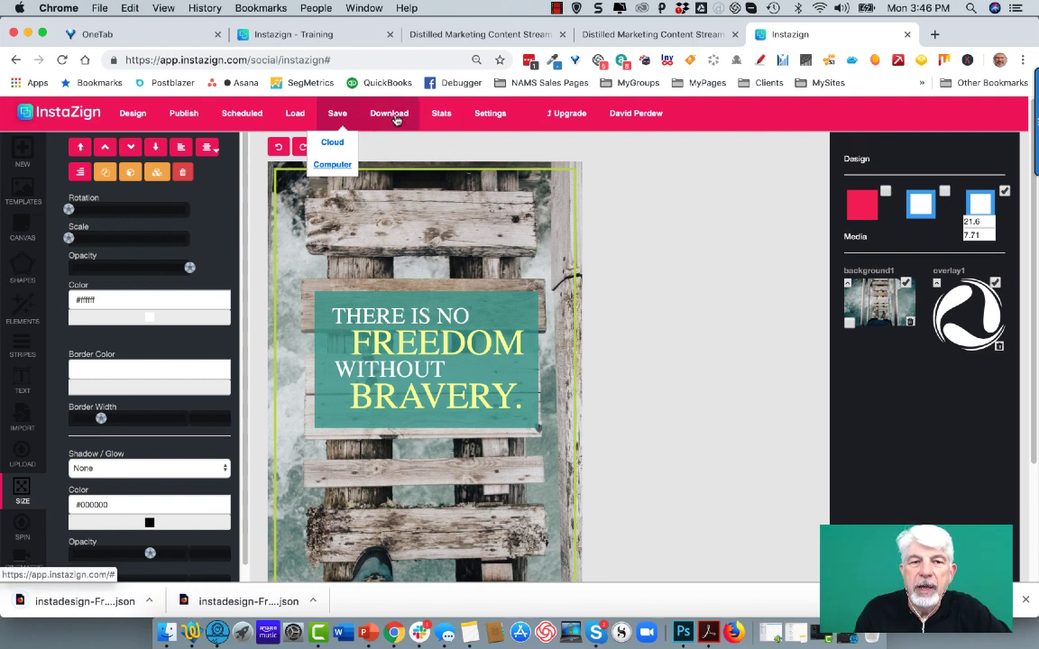
# - Download the story design as a PNG image, replacing instadesign-FreedomBravery-Story-withborder in InstazignTemplates
pyautogui.click(394, 144)
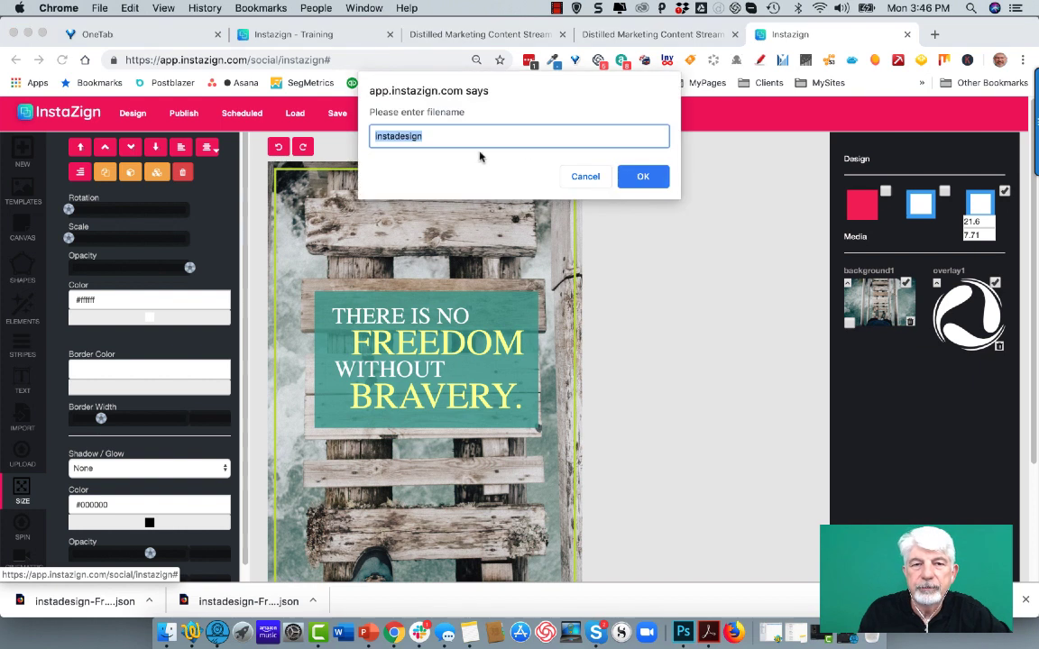
pyautogui.click(642, 177)
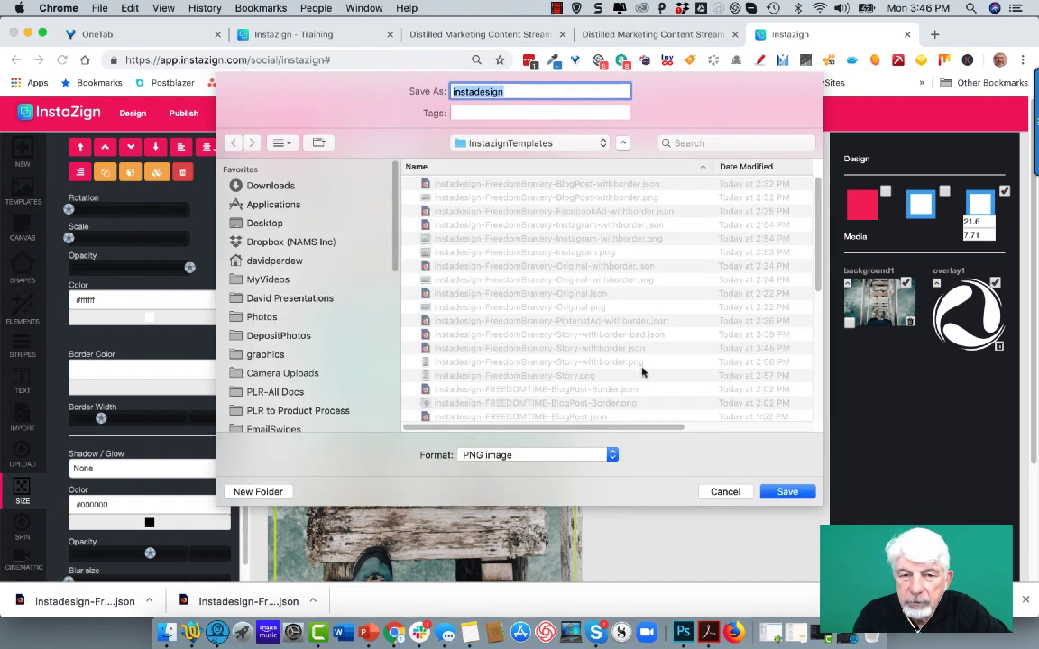
pyautogui.click(599, 363)
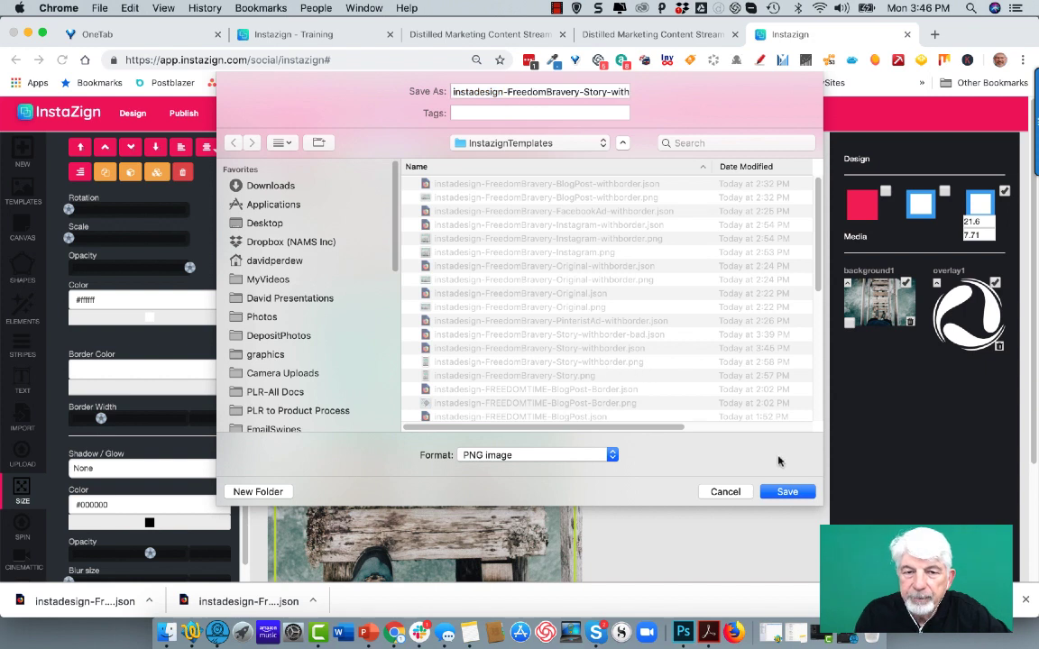
pyautogui.click(788, 491)
pyautogui.click(624, 170)
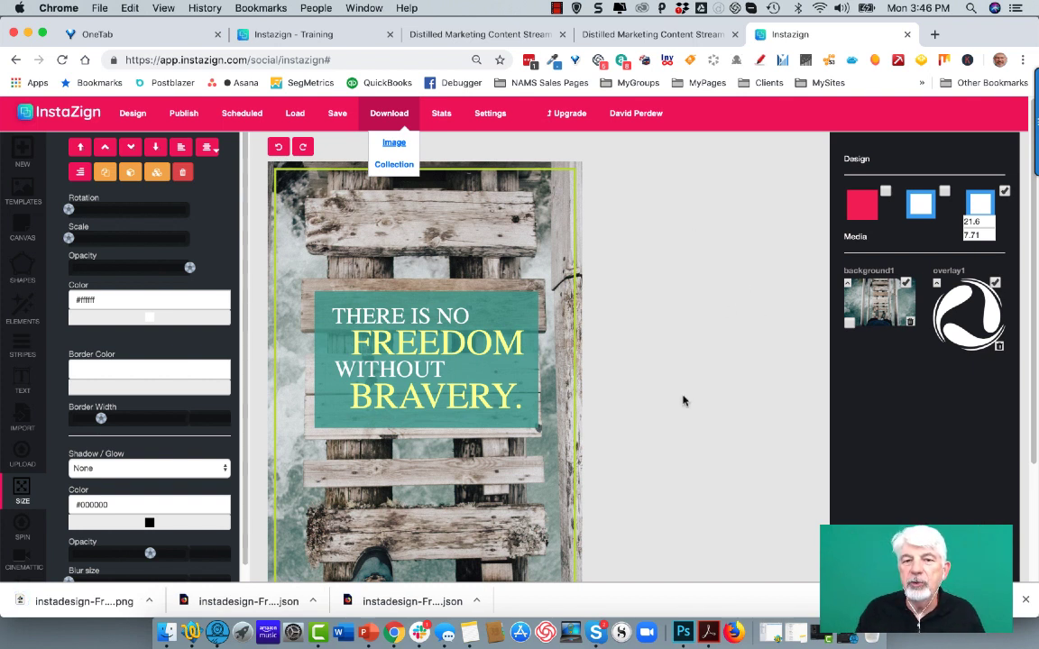
# - Switch to the InstazignTemplates folder in Finder, show it as icons, and enlarge the preview of instadesign-FreedomBravery-BlogPost-withborder.png
pyautogui.click(167, 632)
pyautogui.moveTo(701, 115); pyautogui.dragTo(216, 66)
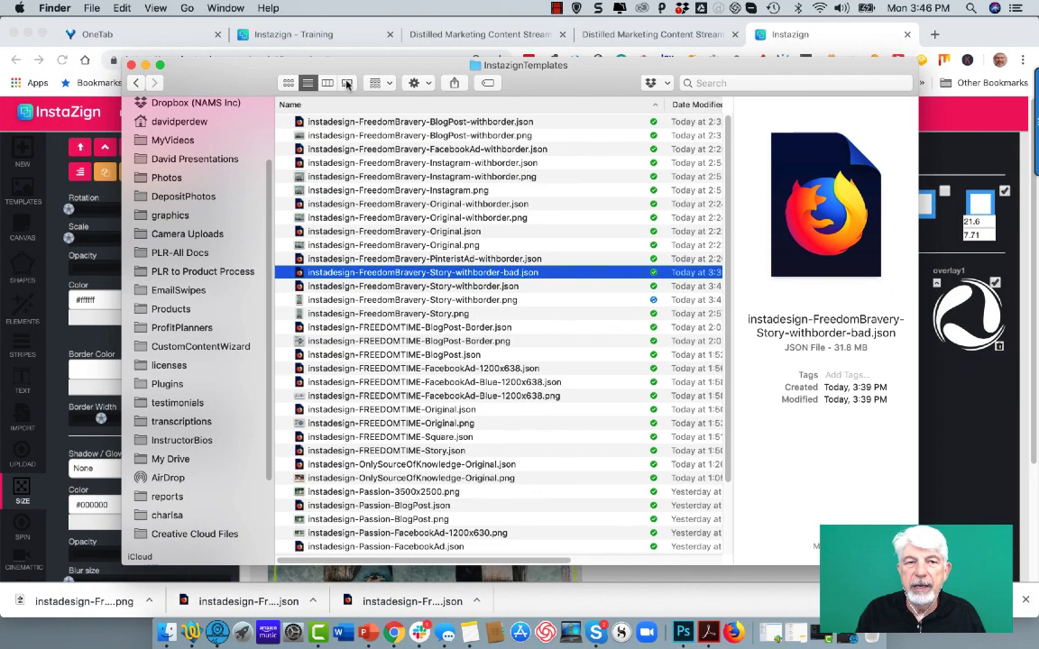
pyautogui.press('super+1')
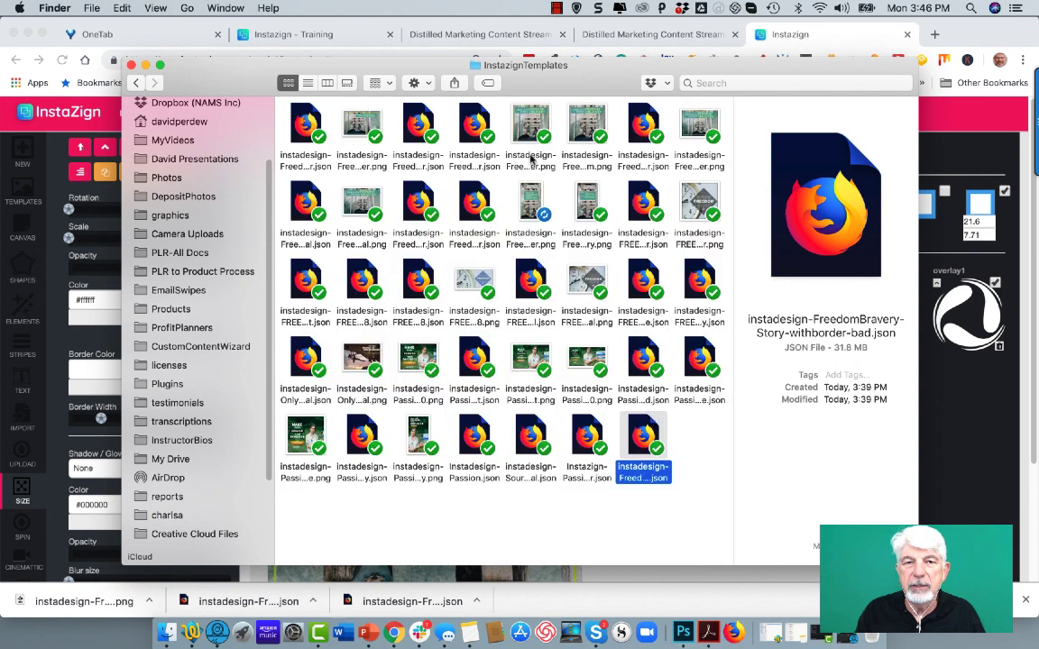
pyautogui.click(364, 130)
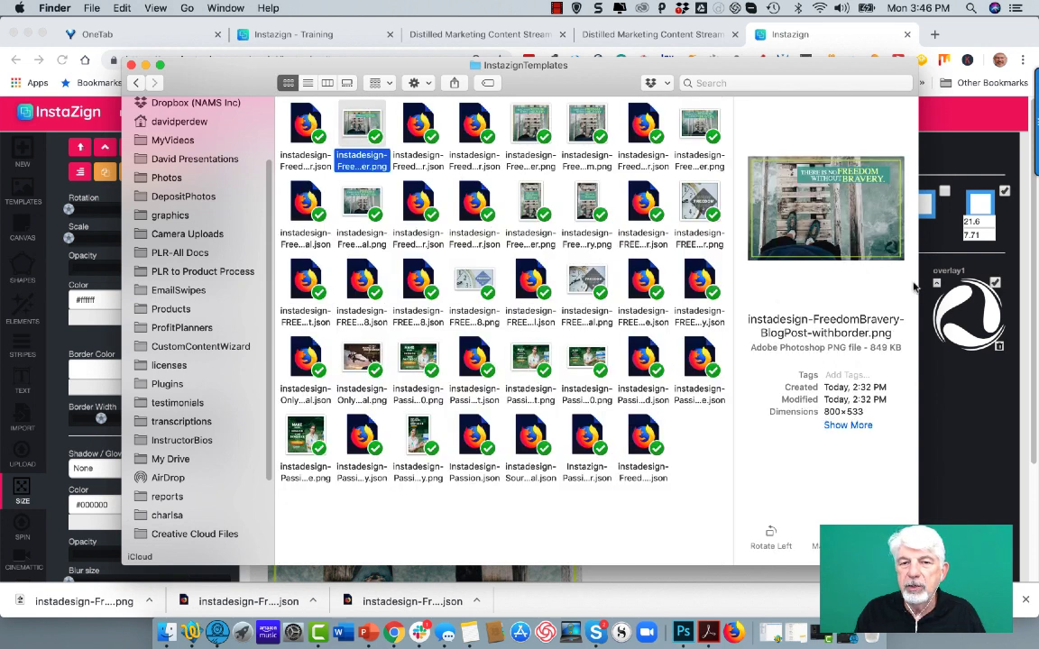
pyautogui.moveTo(917, 277); pyautogui.dragTo(1037, 278)
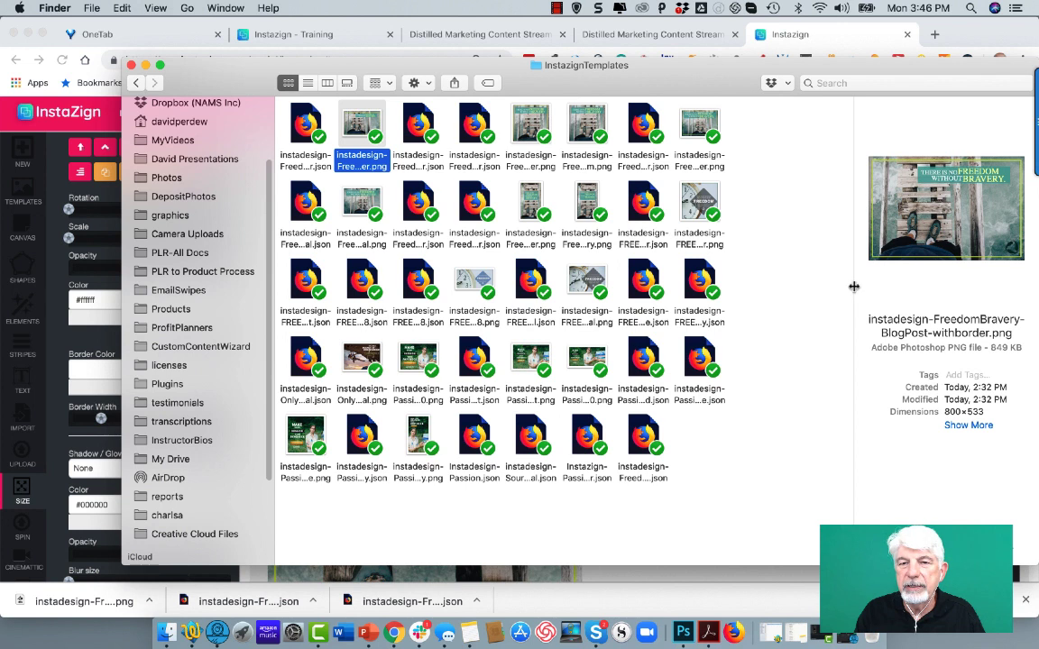
pyautogui.moveTo(853, 289); pyautogui.dragTo(693, 289)
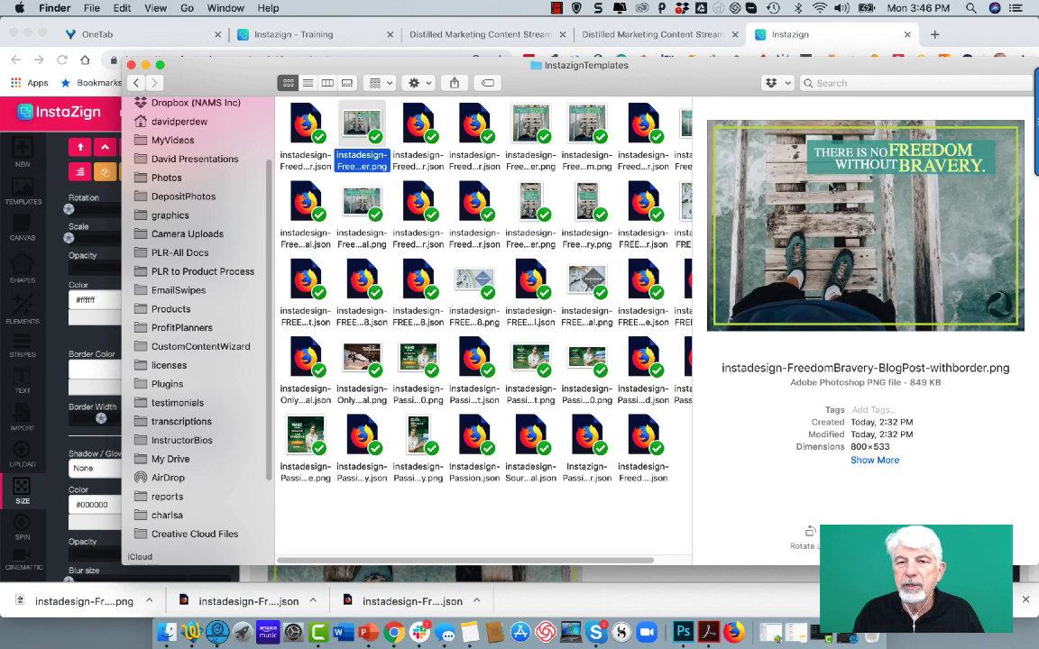
pyautogui.moveTo(643, 91); pyautogui.dragTo(549, 78)
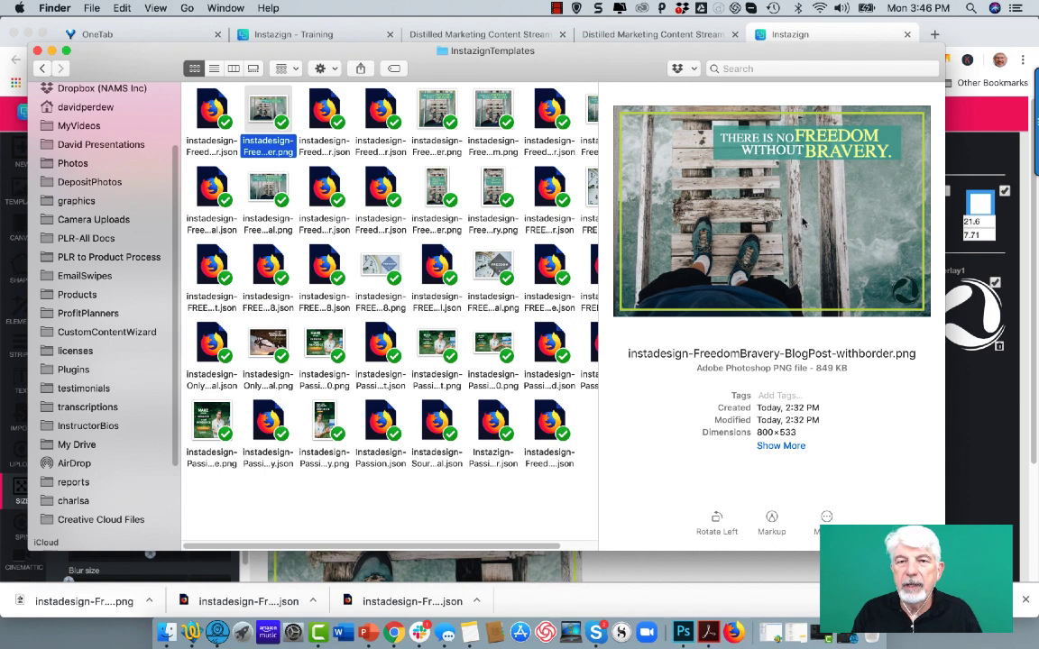
# - Preview the FreedomBravery Instagram and Original PNG files, both with and without the border
pyautogui.click(413, 101)
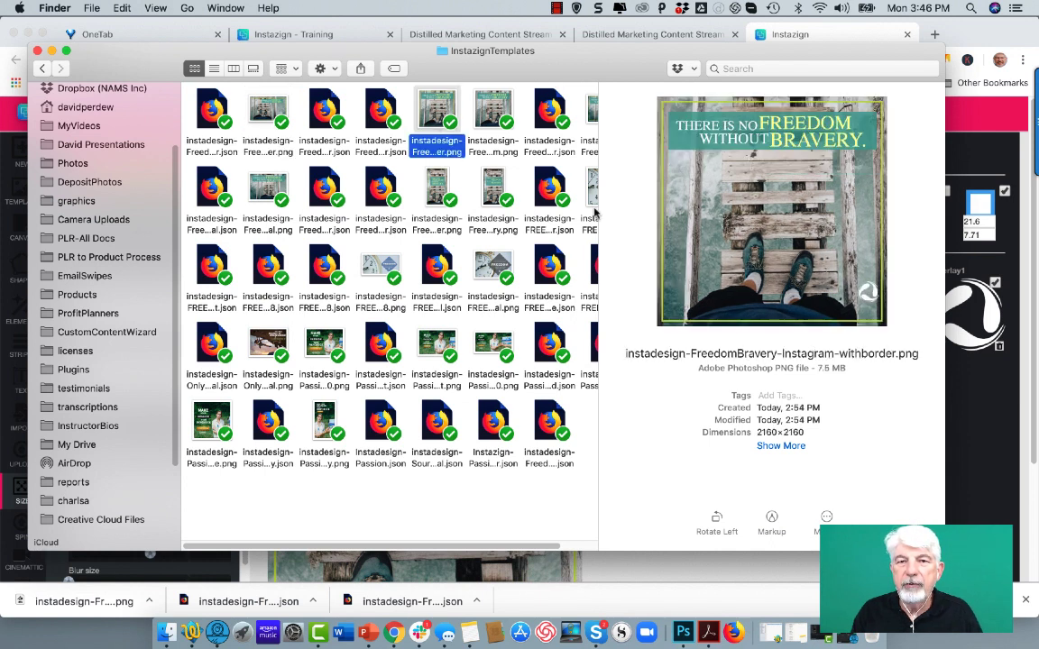
pyautogui.click(496, 110)
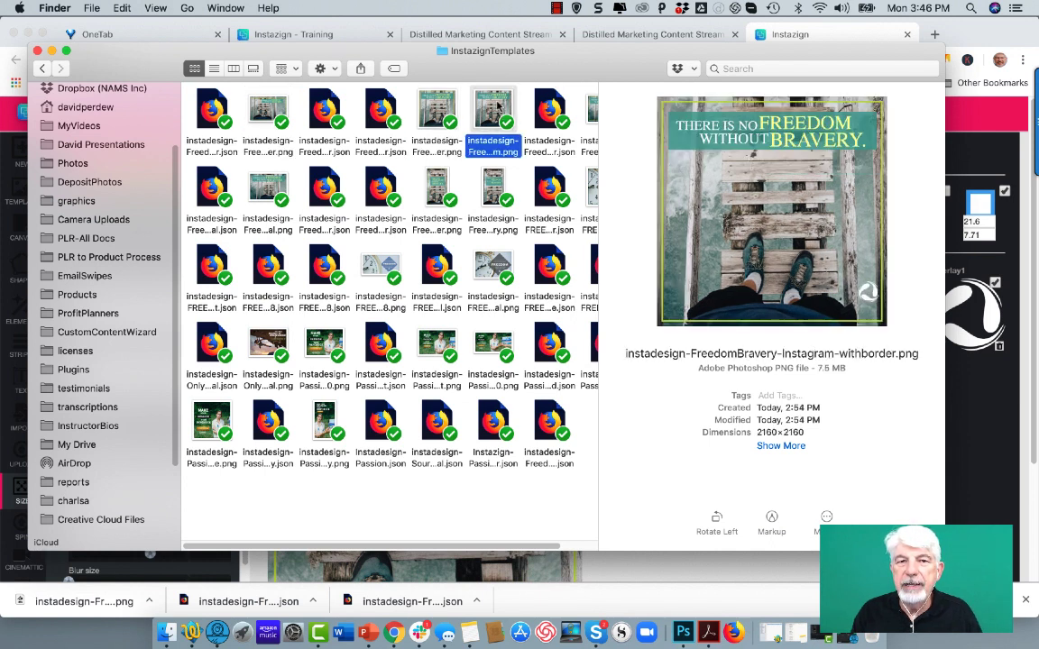
pyautogui.click(593, 117)
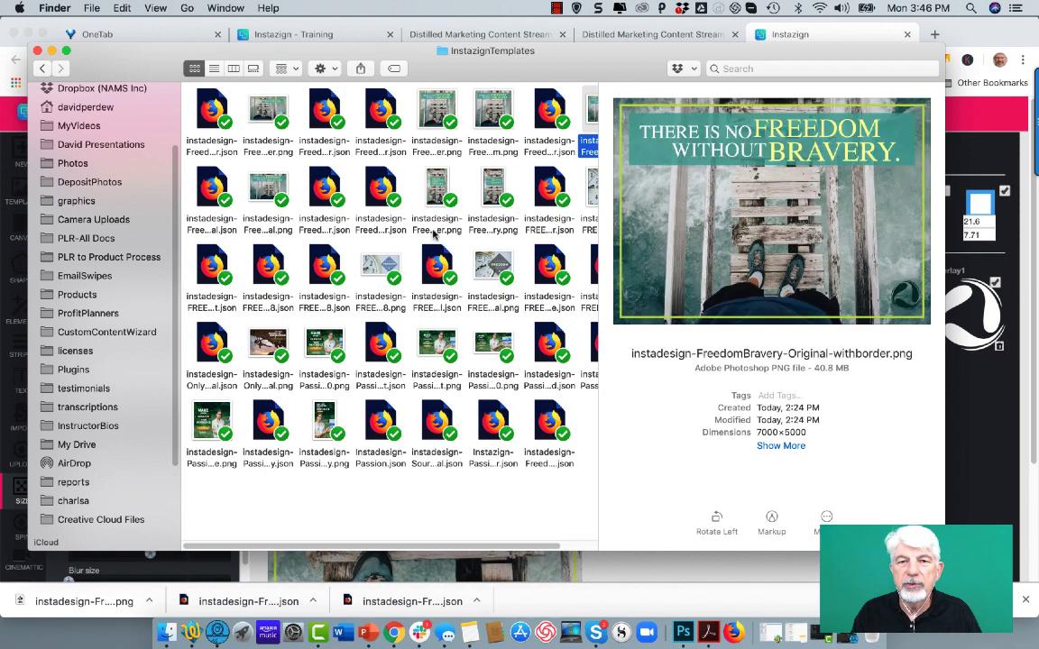
pyautogui.click(242, 191)
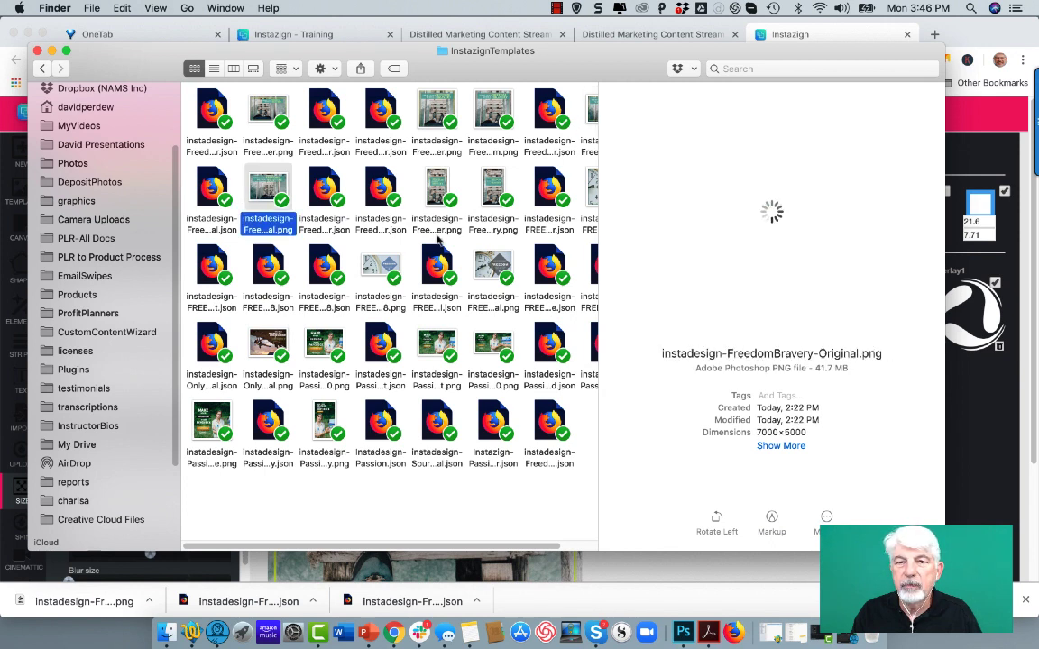
# - Compare the FreedomBravery Story PNGs with and without border, preview instadesign-FREEDOMTIME-BlogPost-Border.png, and close the folder window
pyautogui.click(435, 189)
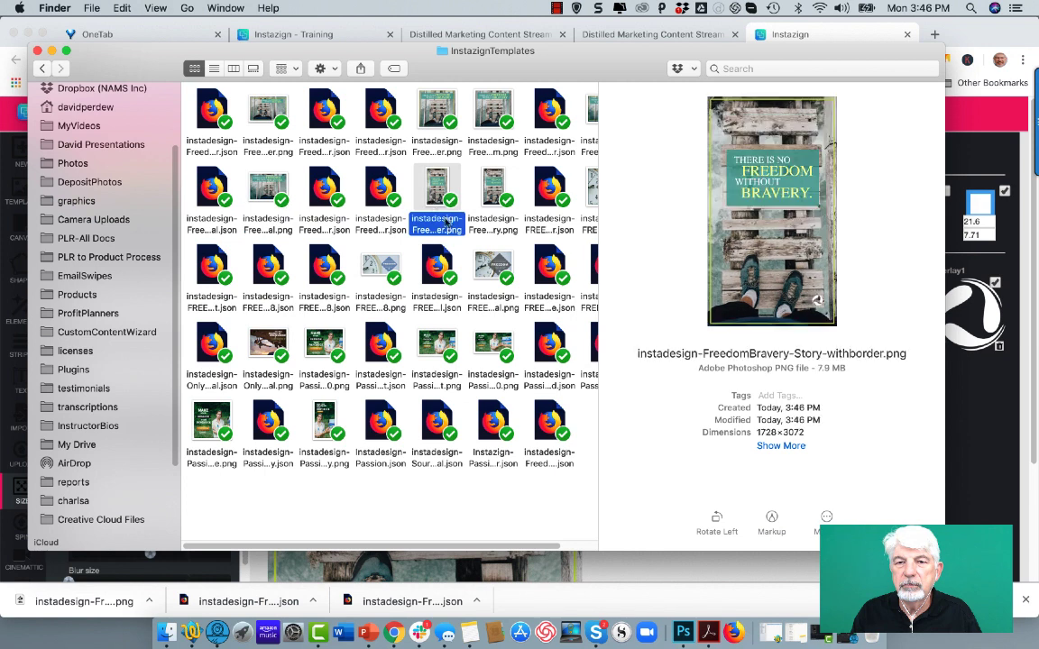
pyautogui.click(494, 188)
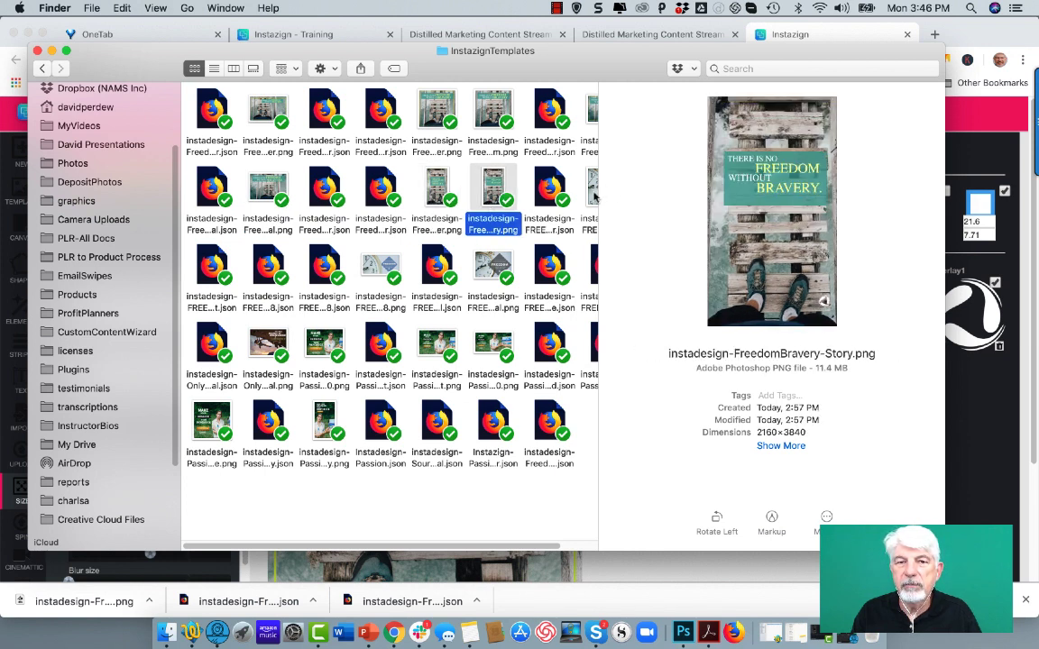
pyautogui.click(593, 191)
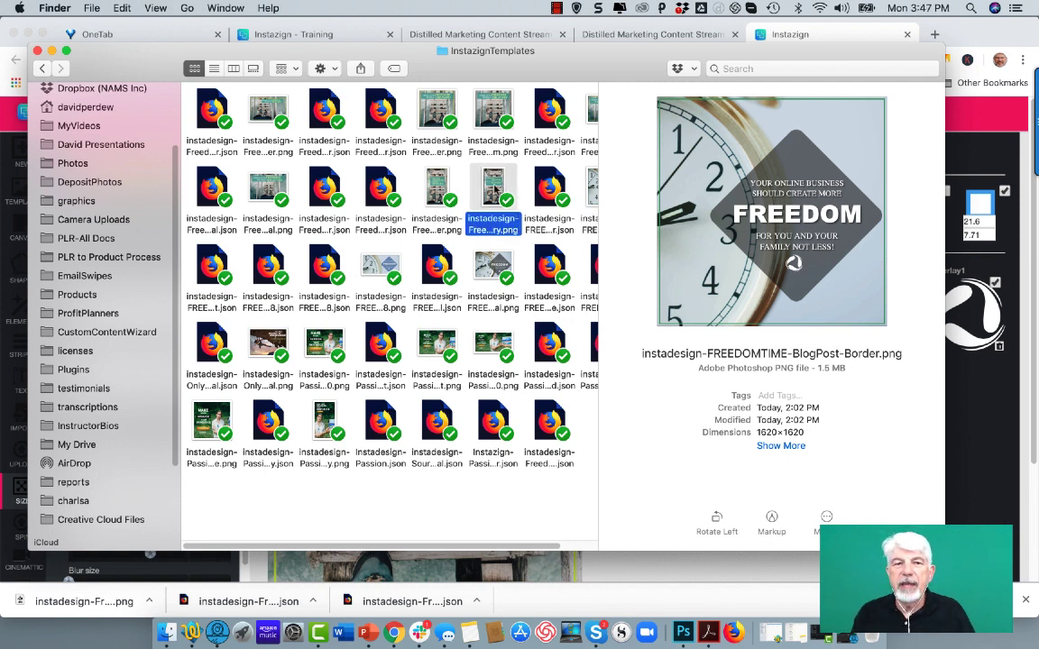
pyautogui.click(492, 186)
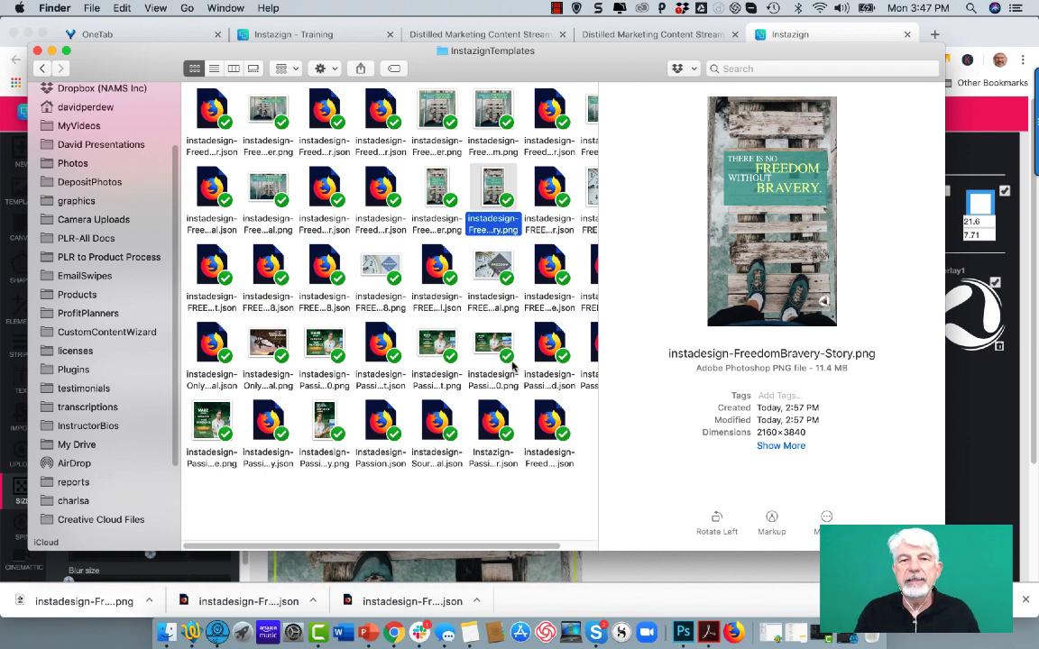
pyautogui.click(37, 50)
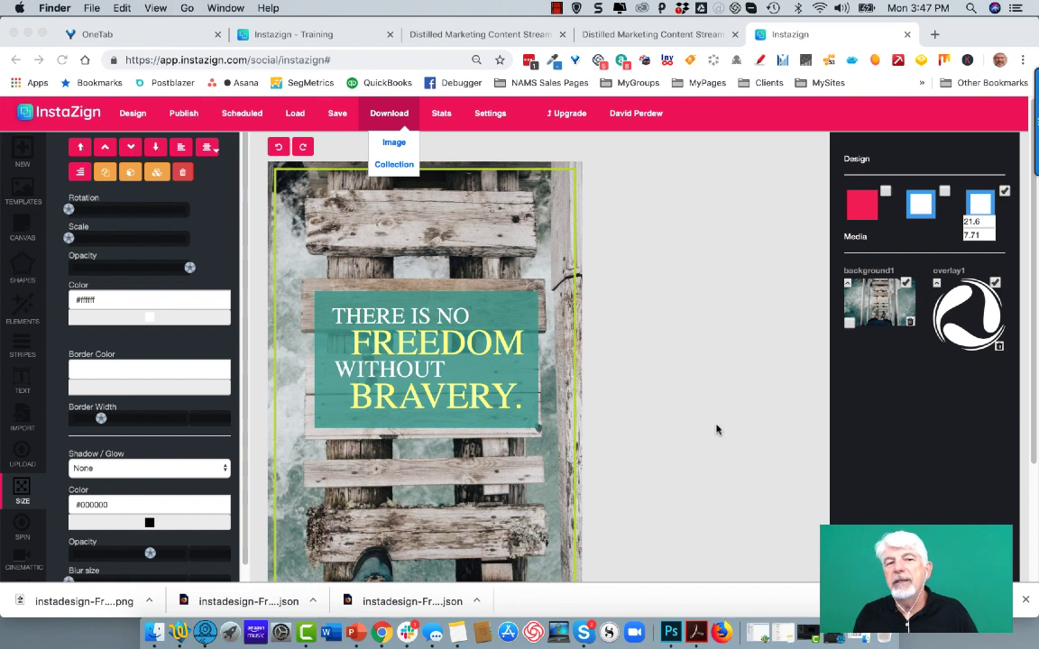
pyautogui.scroll(-3, 711, 430)
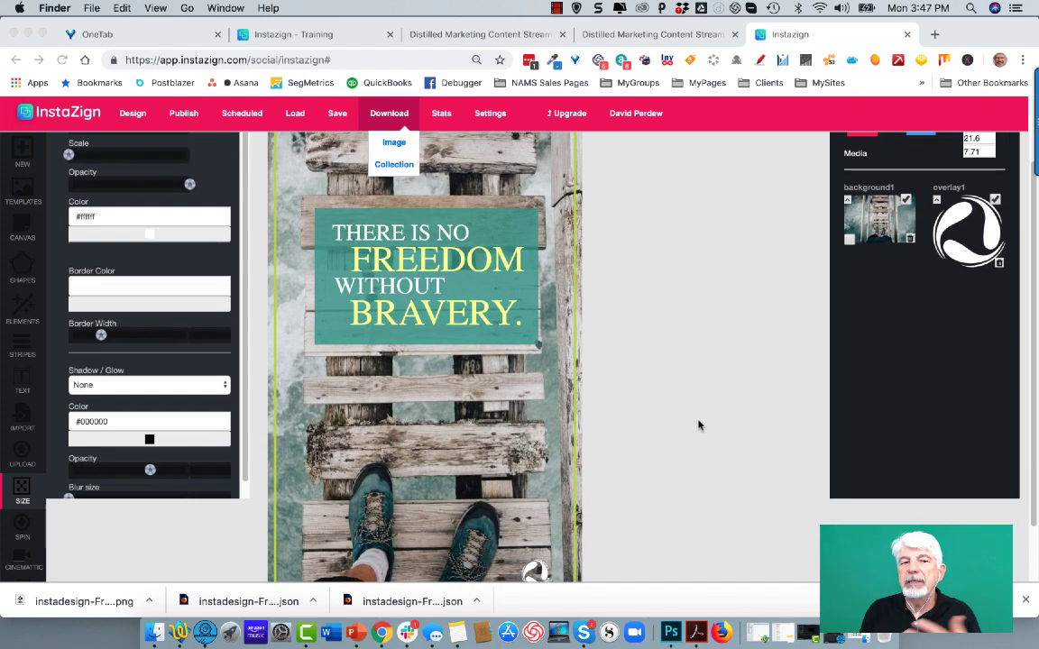
pyautogui.scroll(-2, 696, 426)
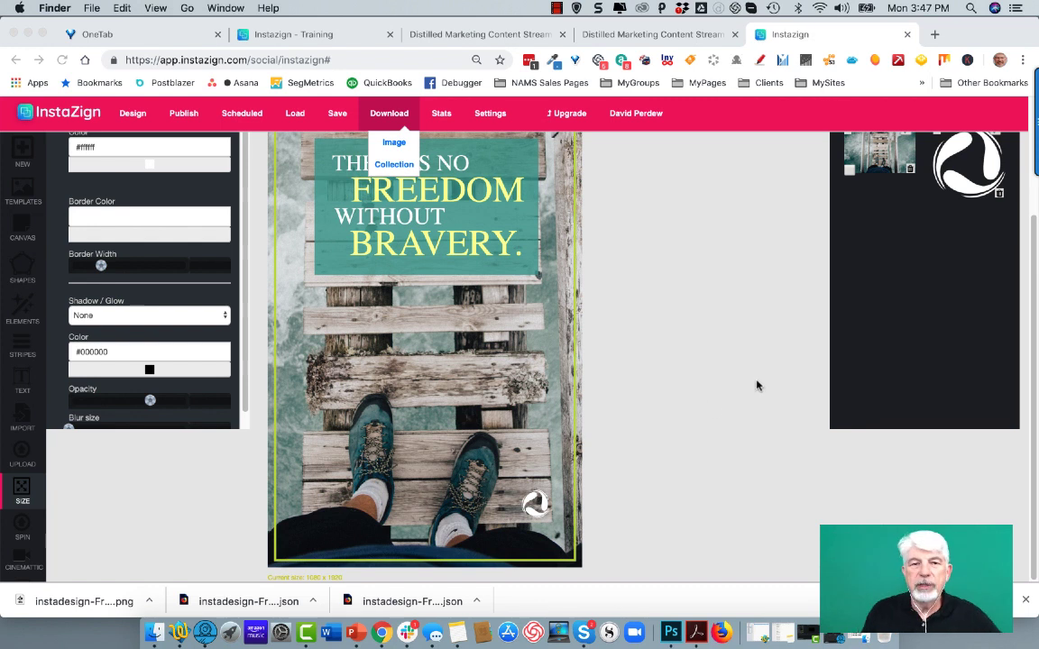
pyautogui.scroll(5, 744, 385)
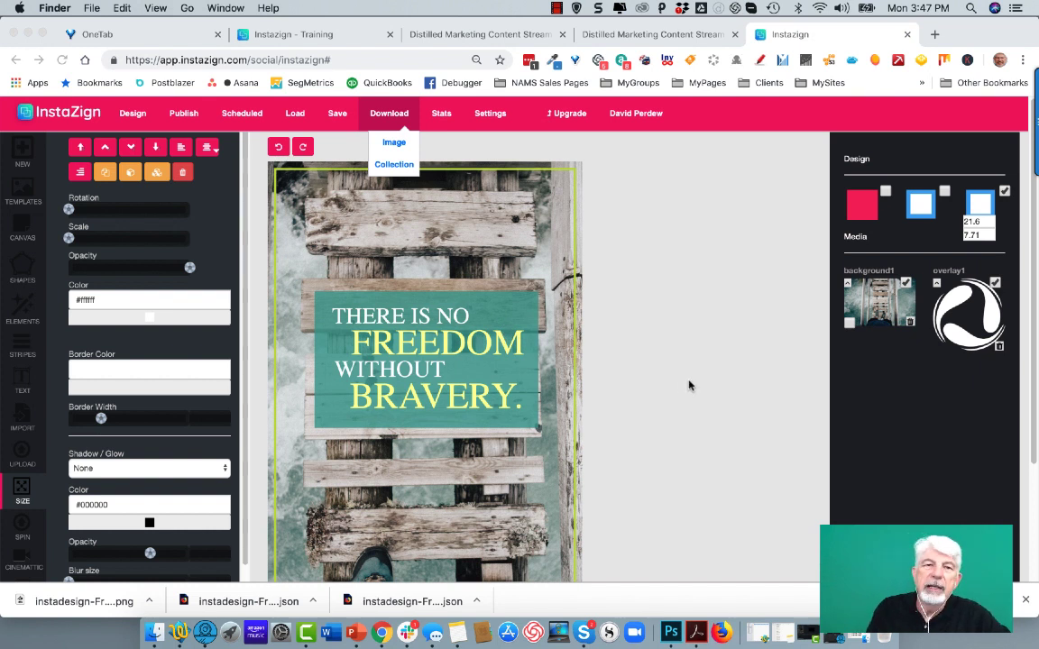
pyautogui.click(417, 119)
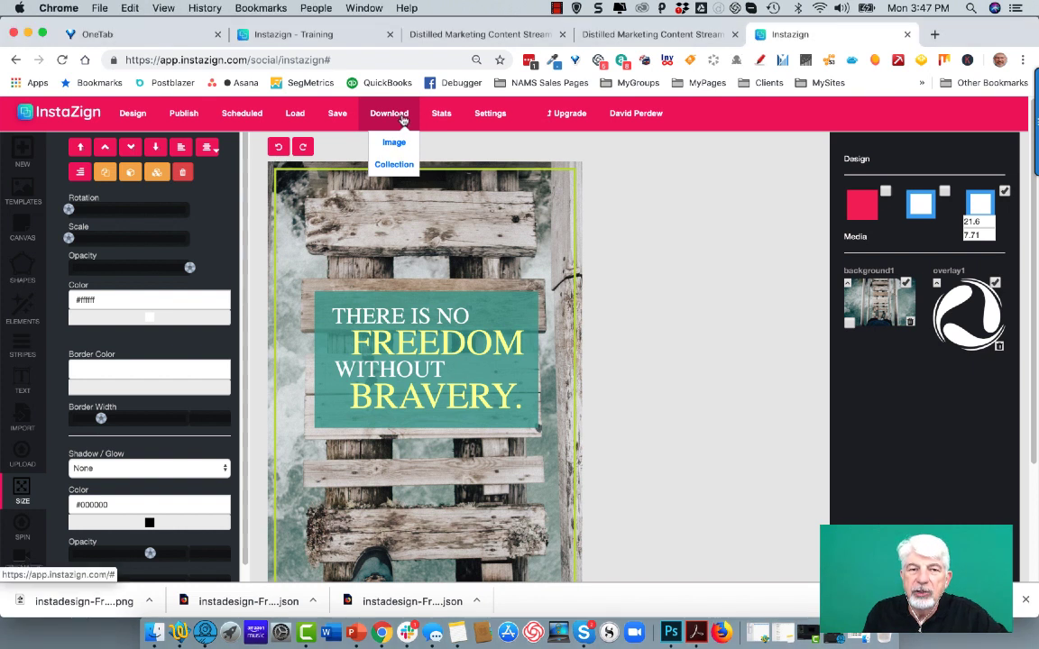
pyautogui.scroll(-1, 667, 306)
pyautogui.scroll(-3, 678, 318)
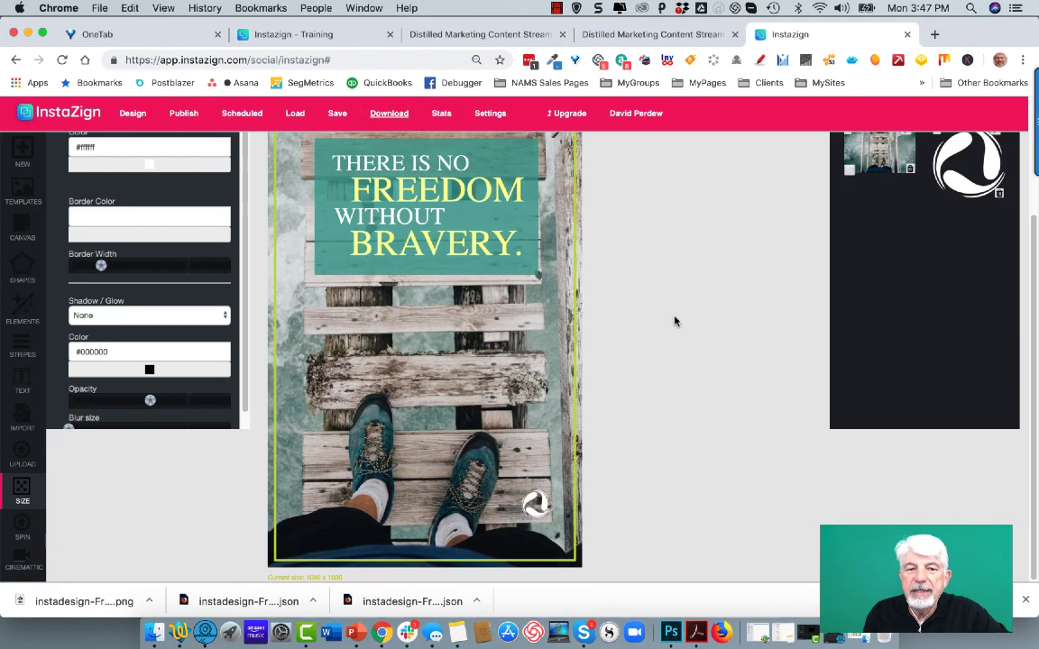
pyautogui.scroll(3, 663, 331)
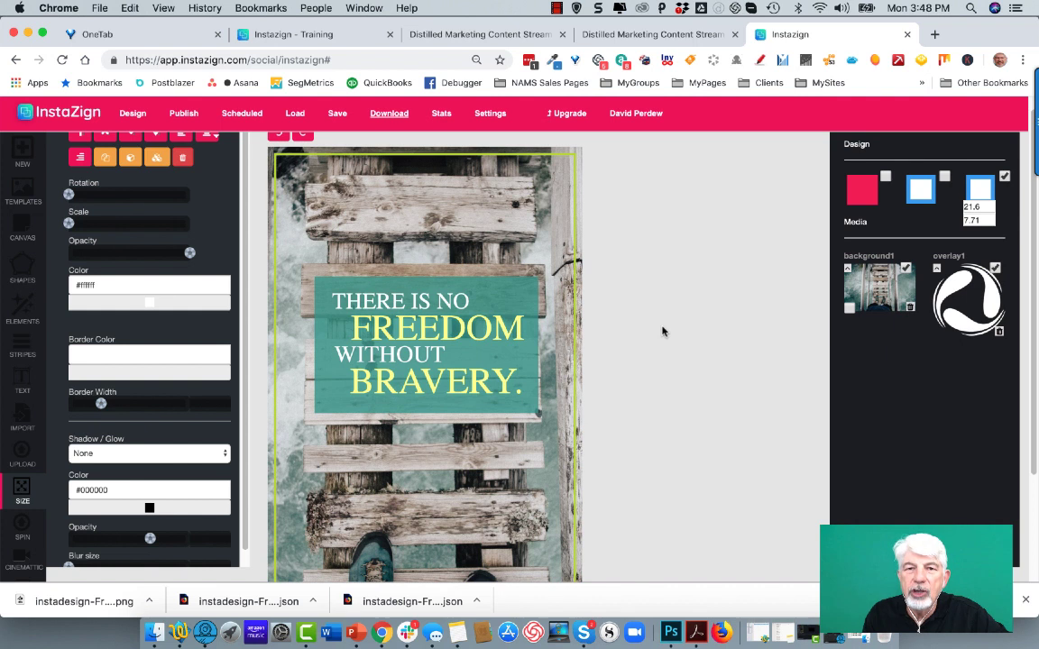
pyautogui.scroll(1, 662, 332)
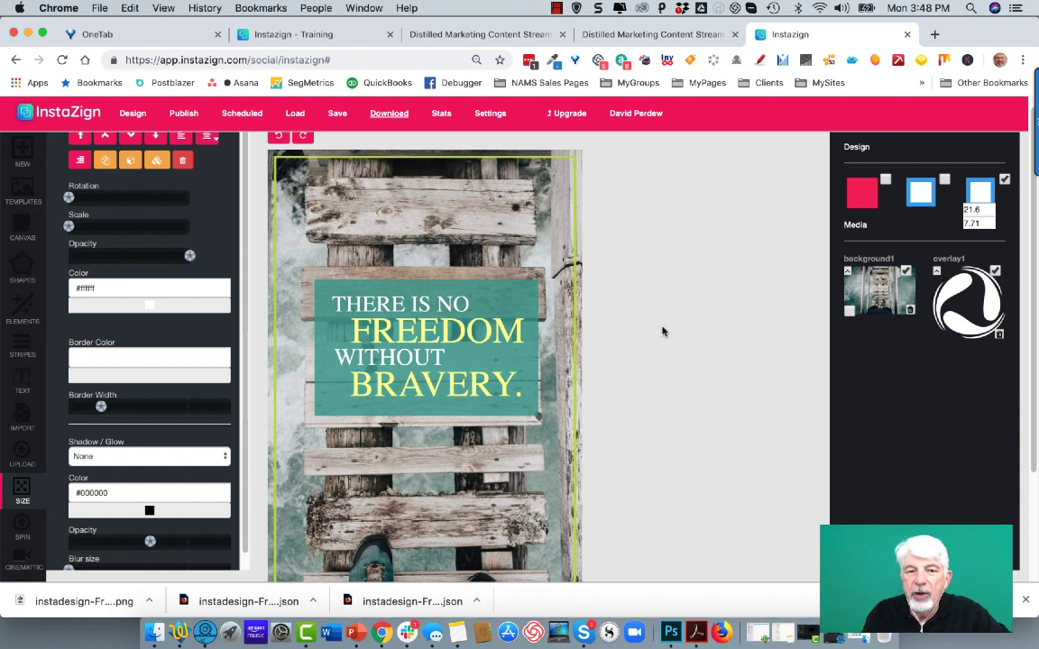
pyautogui.scroll(-2, 665, 347)
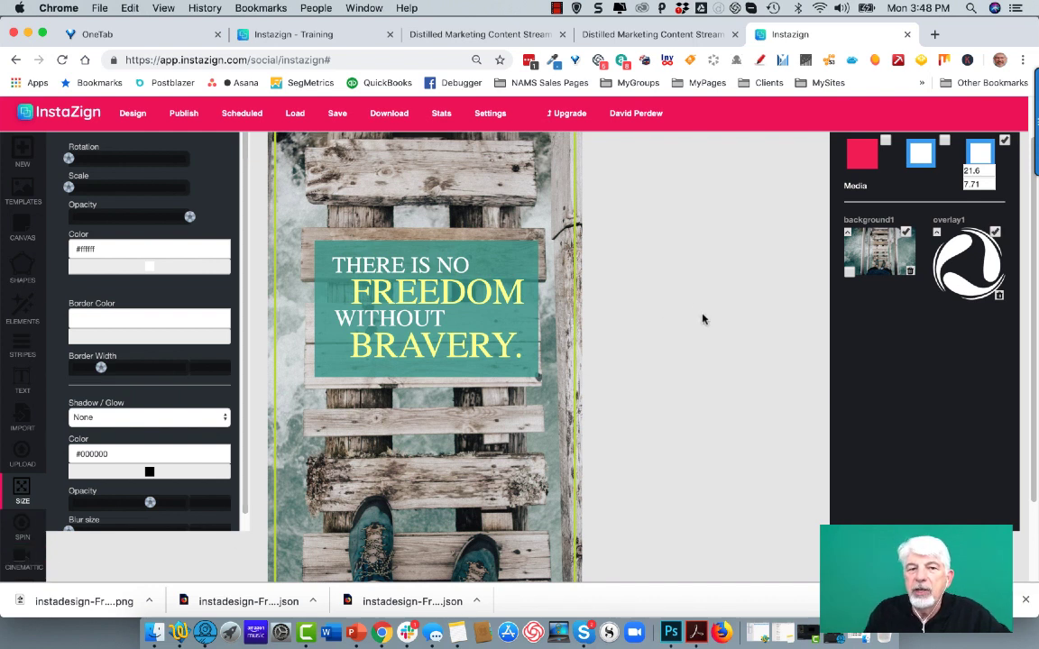
pyautogui.scroll(1, 702, 319)
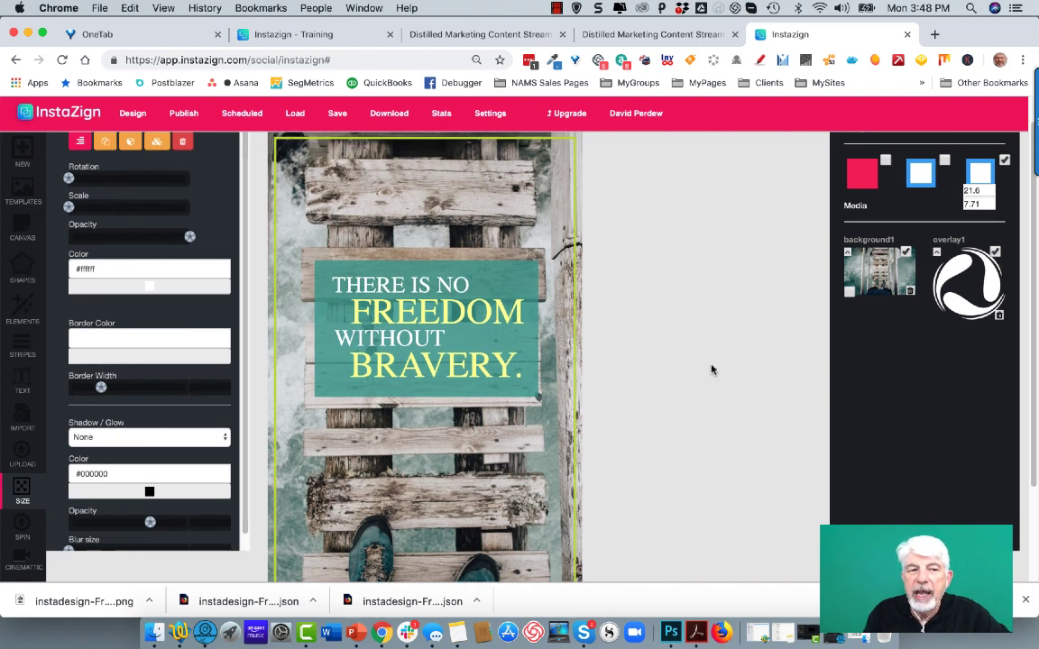